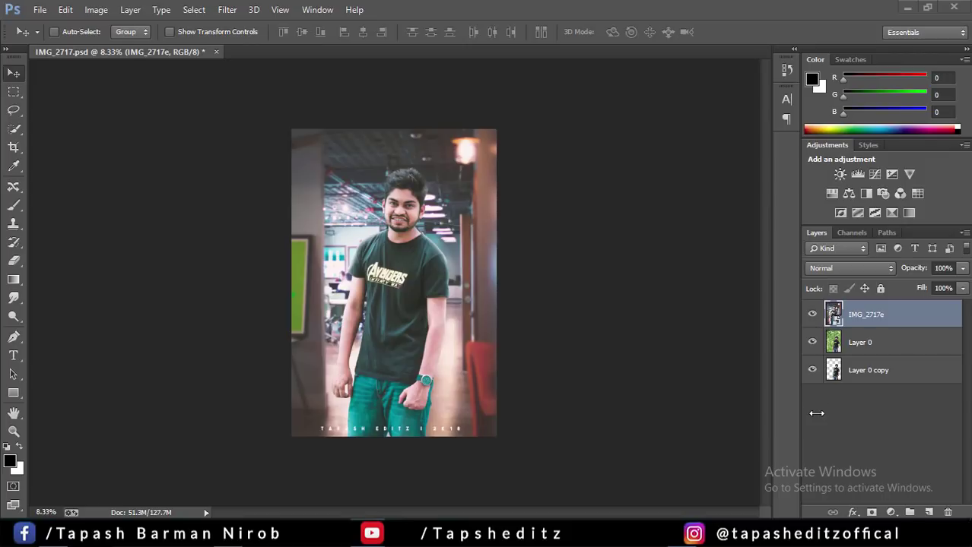
Step: Compare layer visibility, leaving Layer 0's forest photo hidden and IMG_2717e visible
click(812, 314)
click(814, 343)
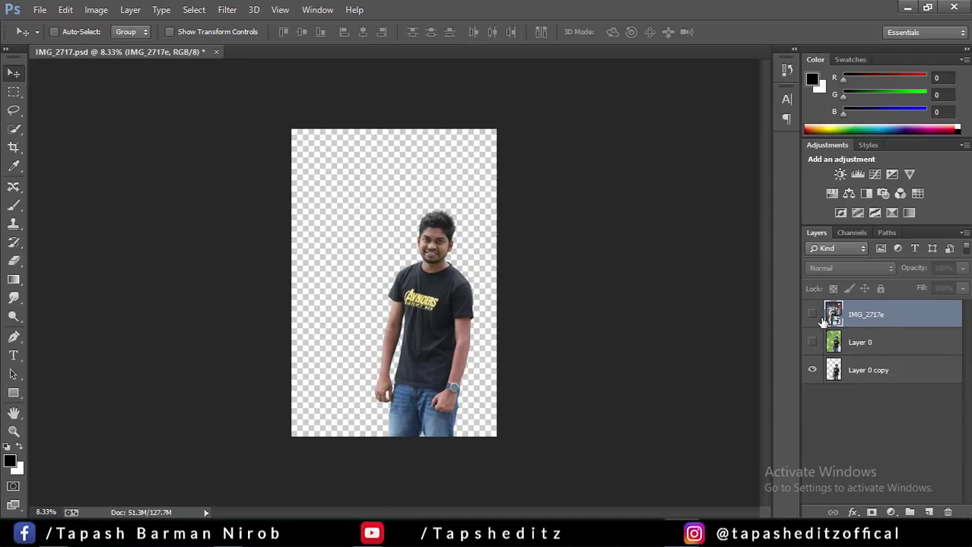
click(812, 316)
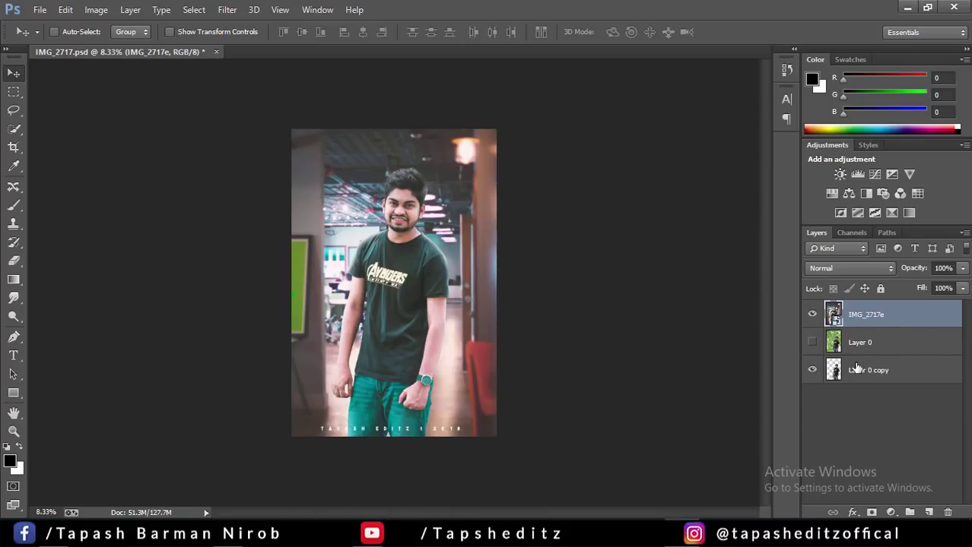
Step: Delete the IMG_2717e layer, then Layer 0, leaving only the Layer 0 copy cut-out
click(947, 513)
click(473, 207)
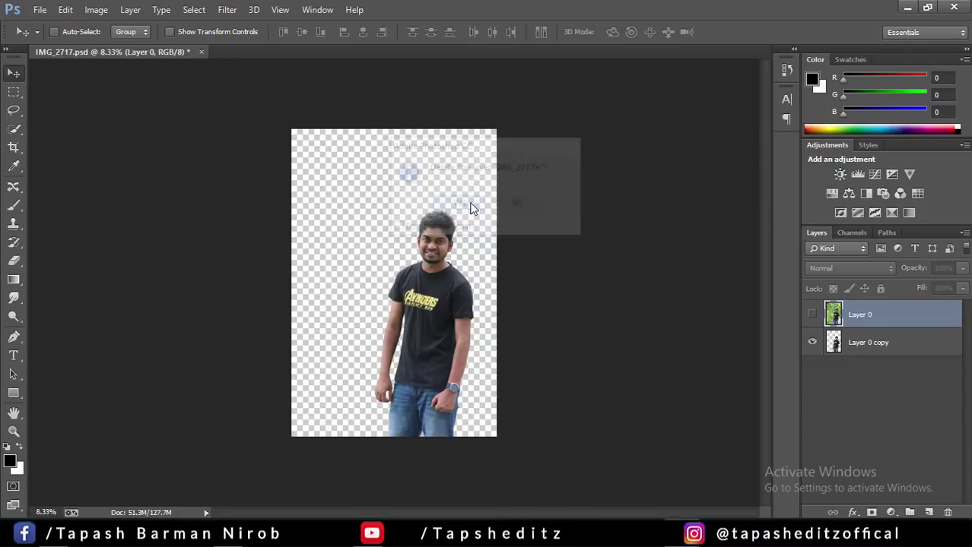
click(813, 316)
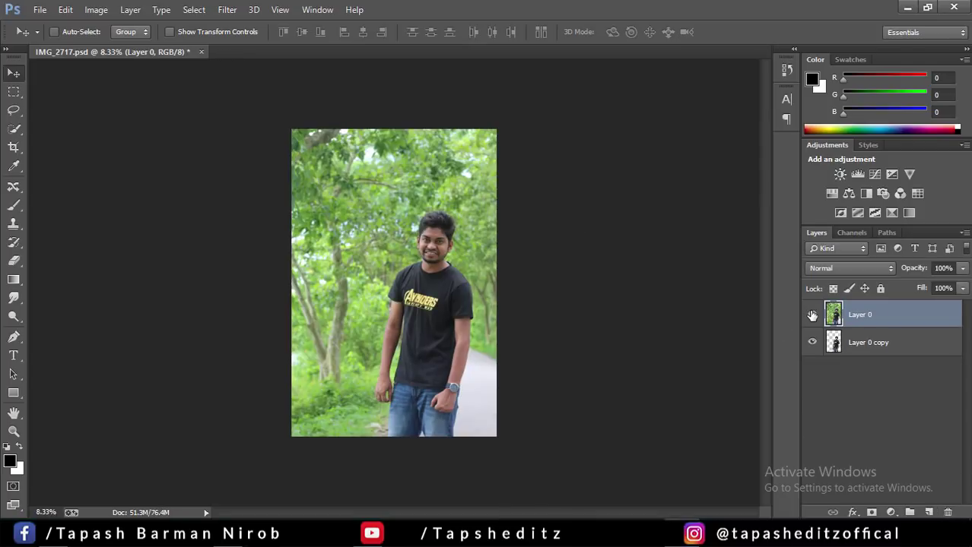
click(812, 316)
click(812, 315)
click(947, 513)
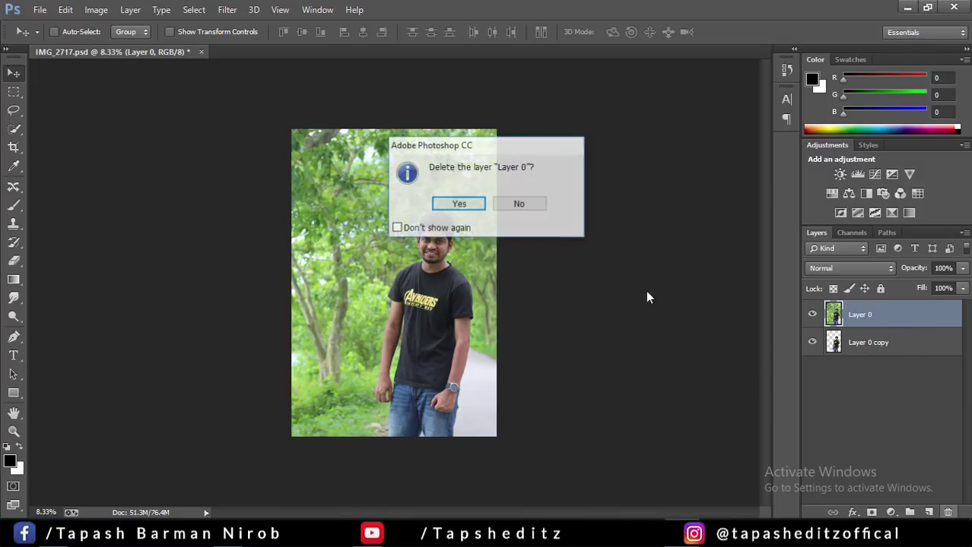
click(460, 204)
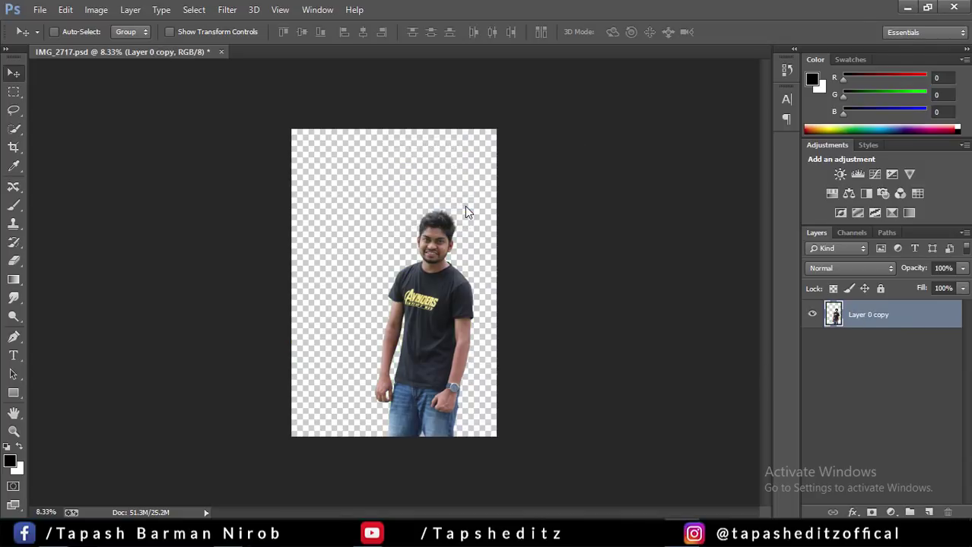
key(ctrl+plus)
key(ctrl+minus)
Step: In Camera Raw, set Shadows +51, Blacks -19, Highlights +39 and Clarity +16
click(227, 9)
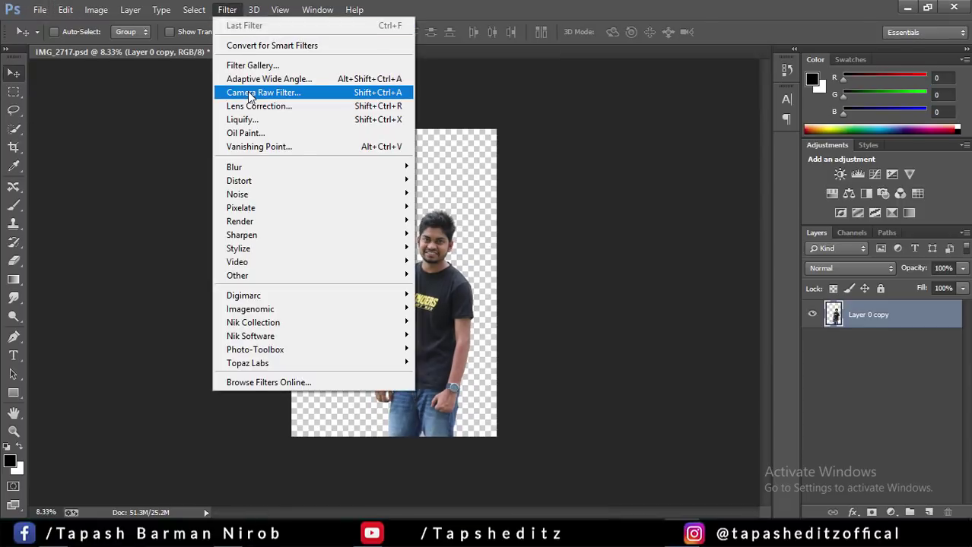
click(247, 92)
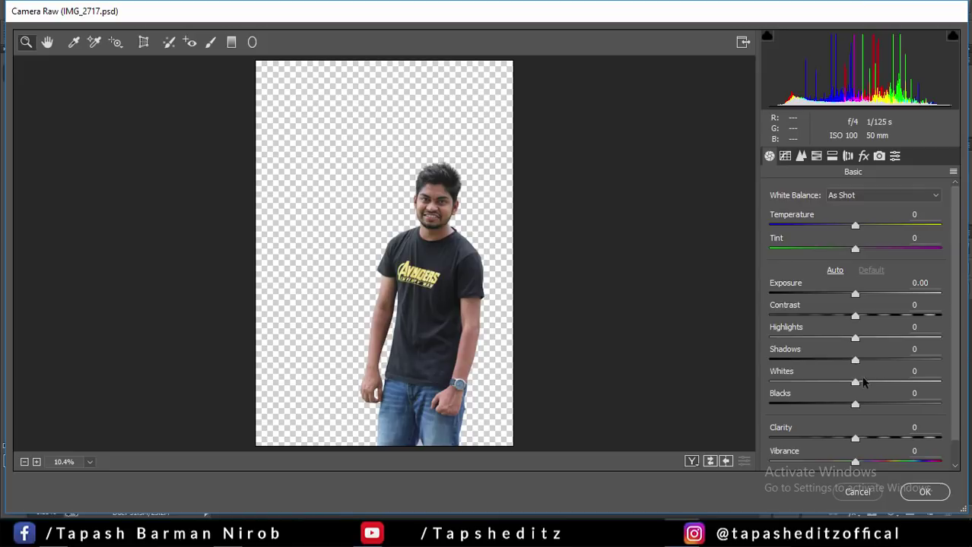
drag(856, 360, 898, 358)
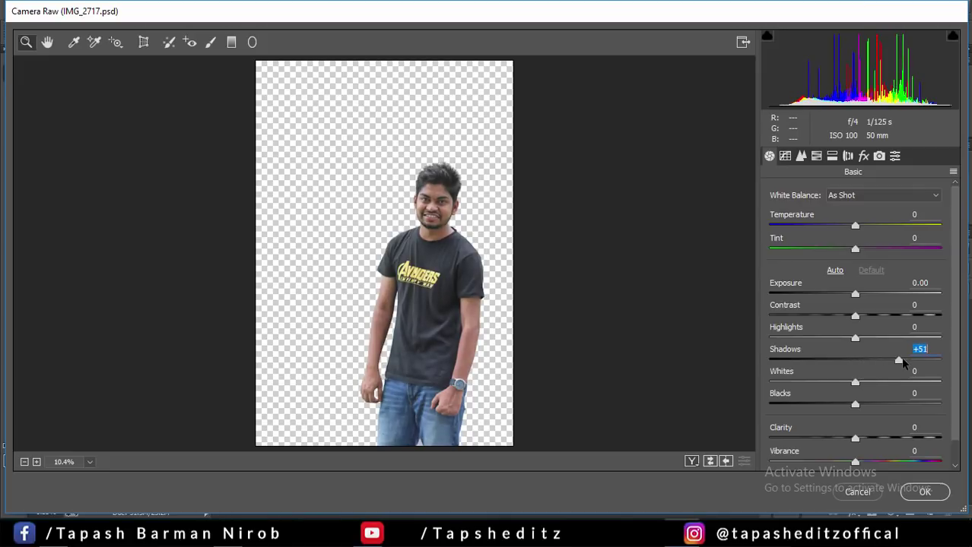
drag(868, 400, 850, 402)
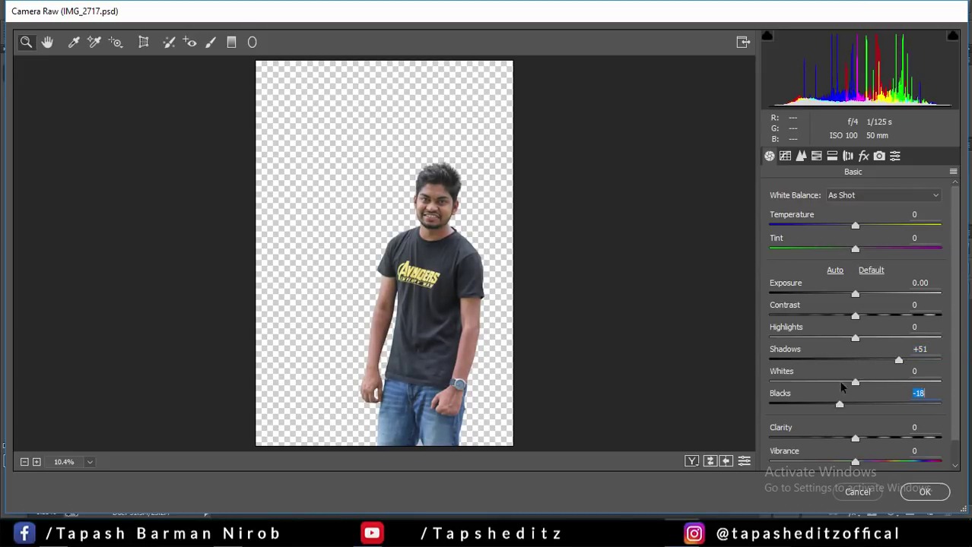
drag(853, 338, 889, 337)
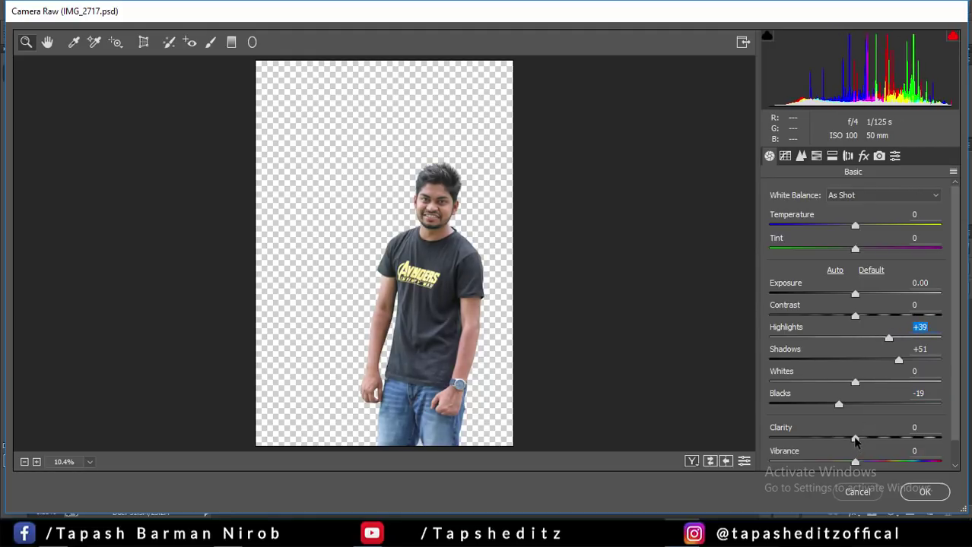
drag(855, 440, 863, 440)
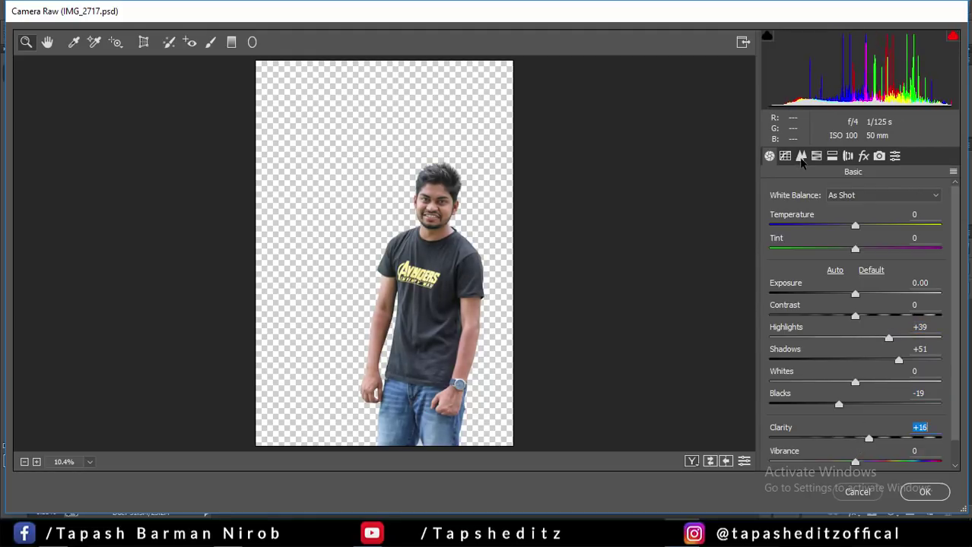
Step: Add sharpening 35, Oranges luminance +33, darker Blues, Blues saturation +32, and apply
click(801, 156)
click(809, 214)
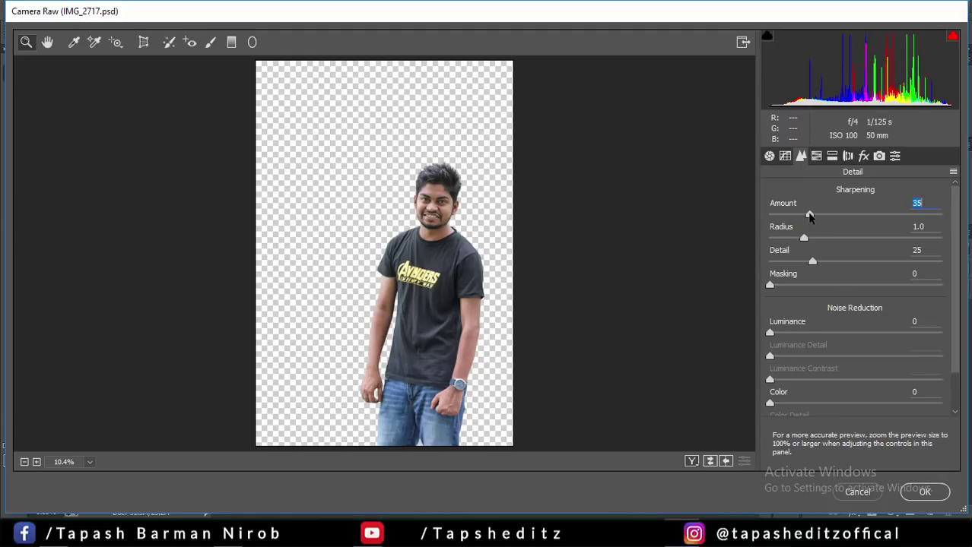
click(816, 156)
click(850, 213)
drag(859, 283, 890, 282)
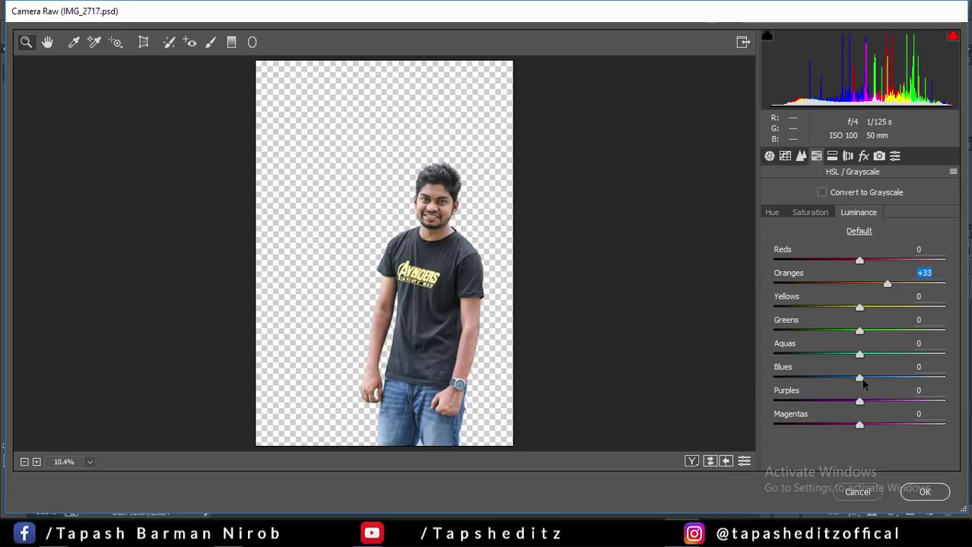
mouse_move(859, 377)
mouse_down()
mouse_move(850, 379)
mouse_move(911, 378)
mouse_move(871, 378)
mouse_move(886, 370)
mouse_up()
click(809, 212)
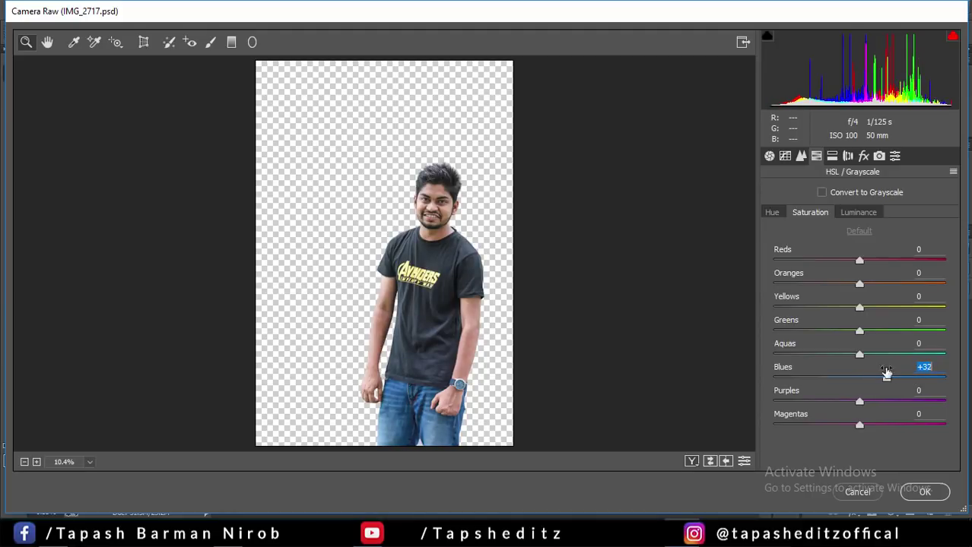
click(916, 491)
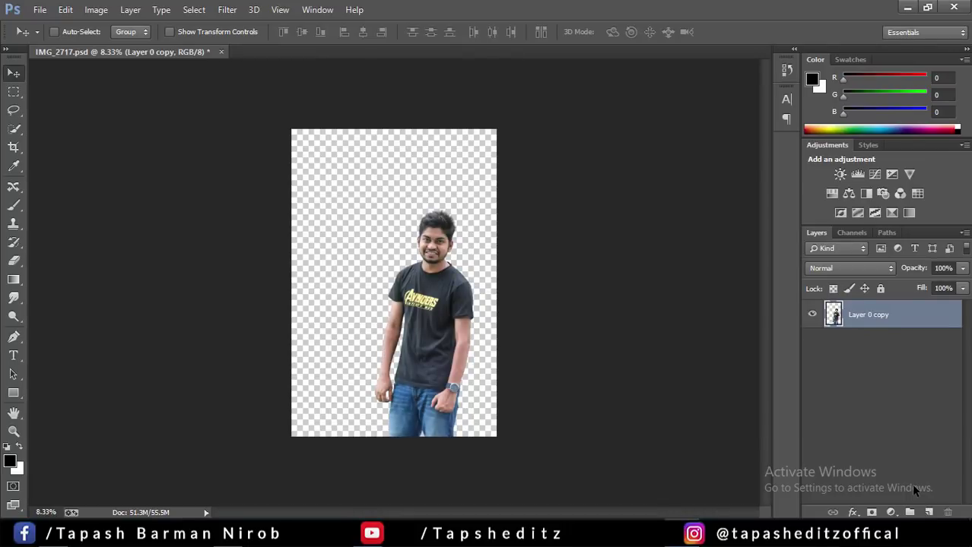
Step: Place Embedded the office photo AC (367) from the 500 PRO BACKGROUNDS folder
key(ctrl+plus)
key(ctrl+plus)
key(ctrl+minus)
key(ctrl+minus)
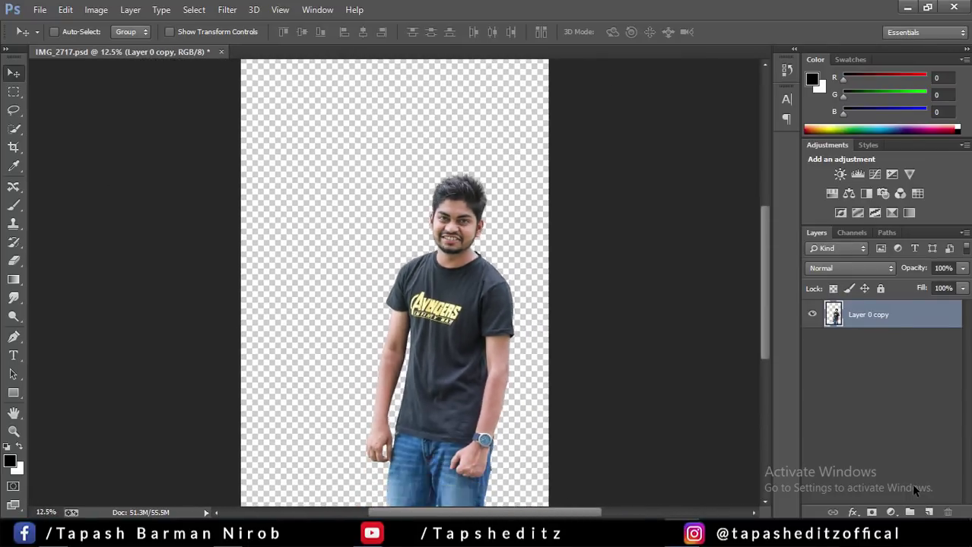
click(40, 10)
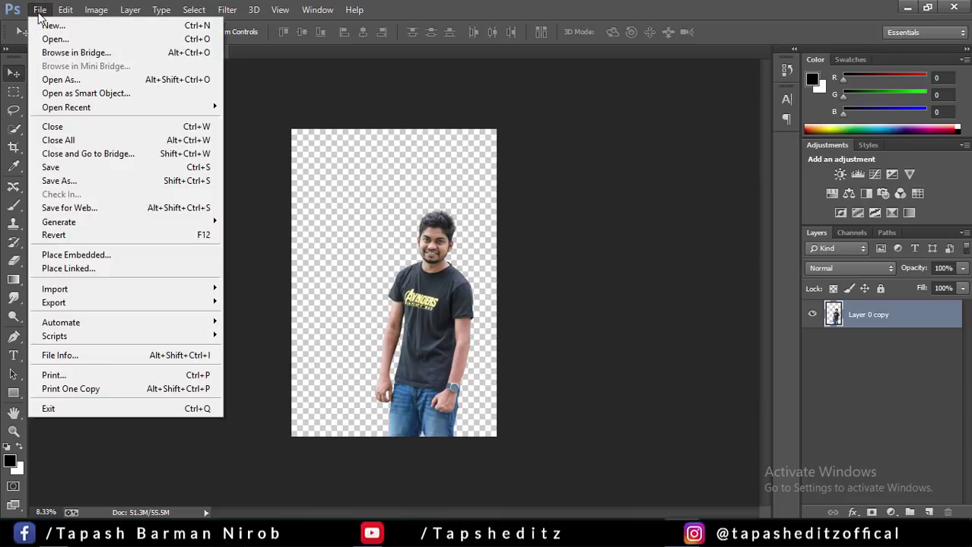
click(131, 255)
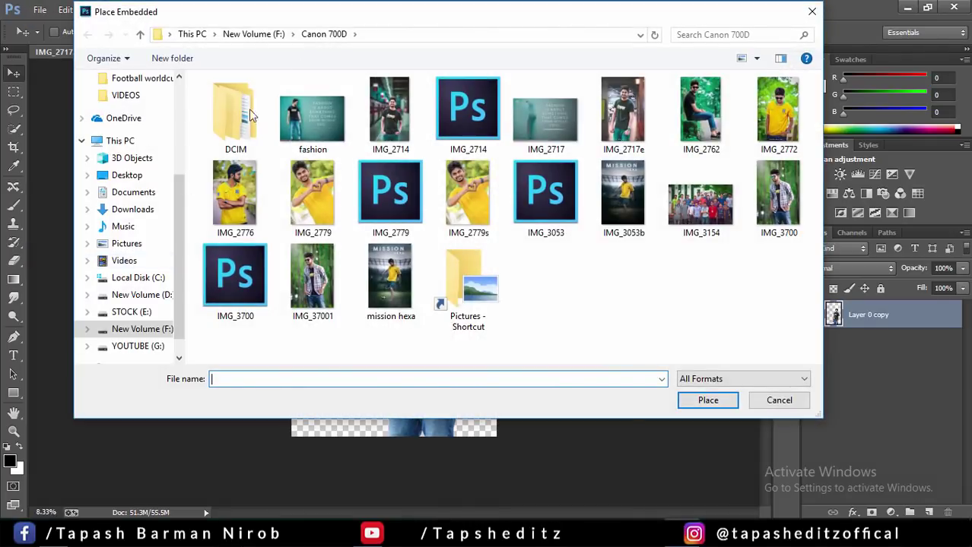
click(137, 294)
double_click(228, 79)
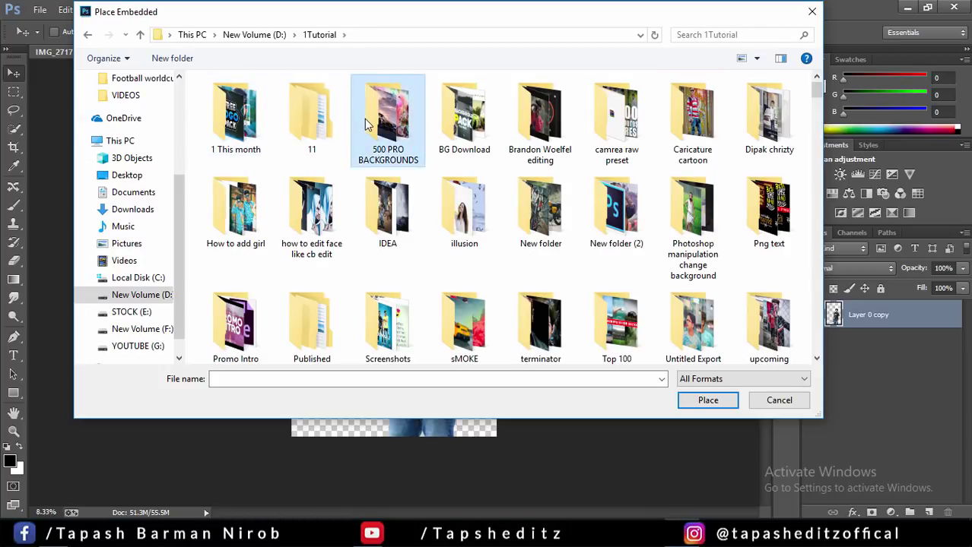
double_click(388, 114)
drag(815, 92, 826, 325)
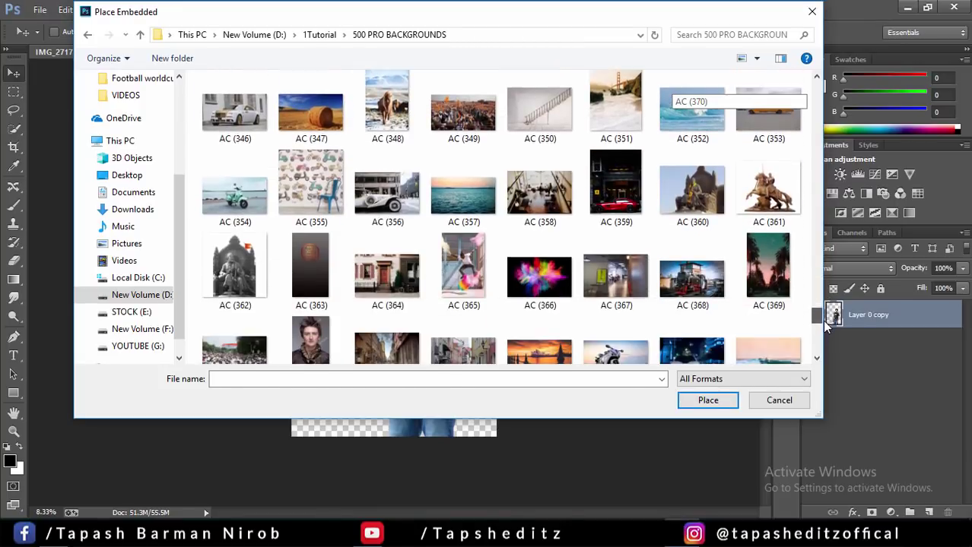
click(631, 222)
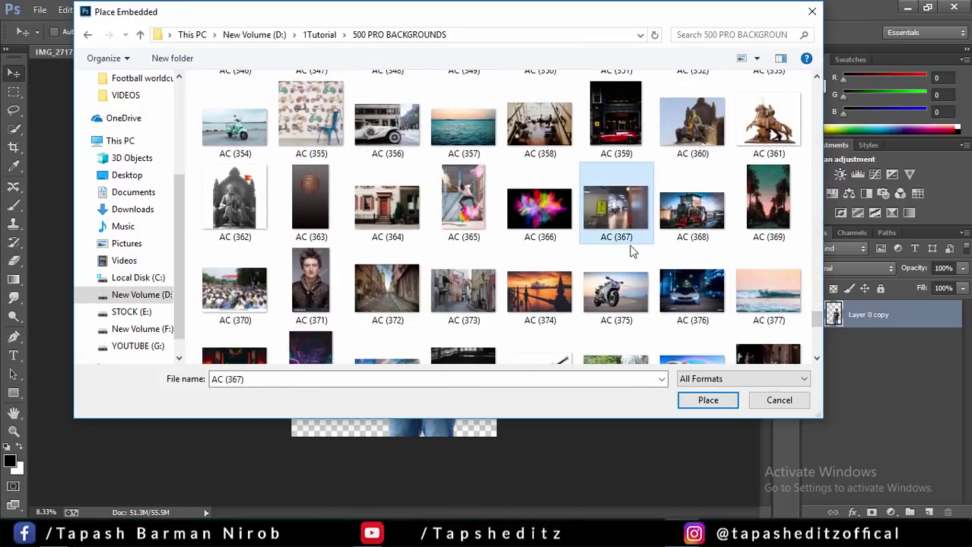
click(715, 401)
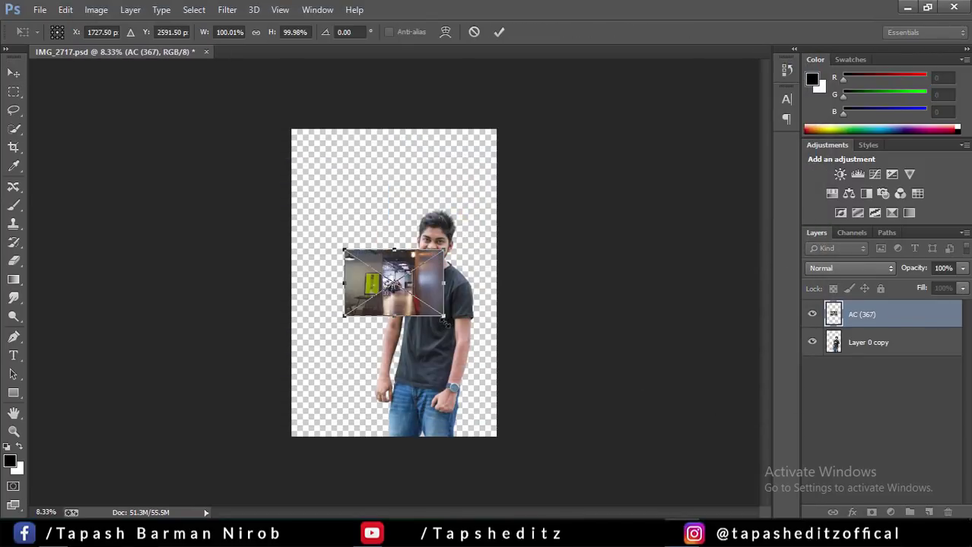
Step: Scale AC (367) to about 474% to fill the canvas and move it below Layer 0 copy
drag(443, 318, 590, 520)
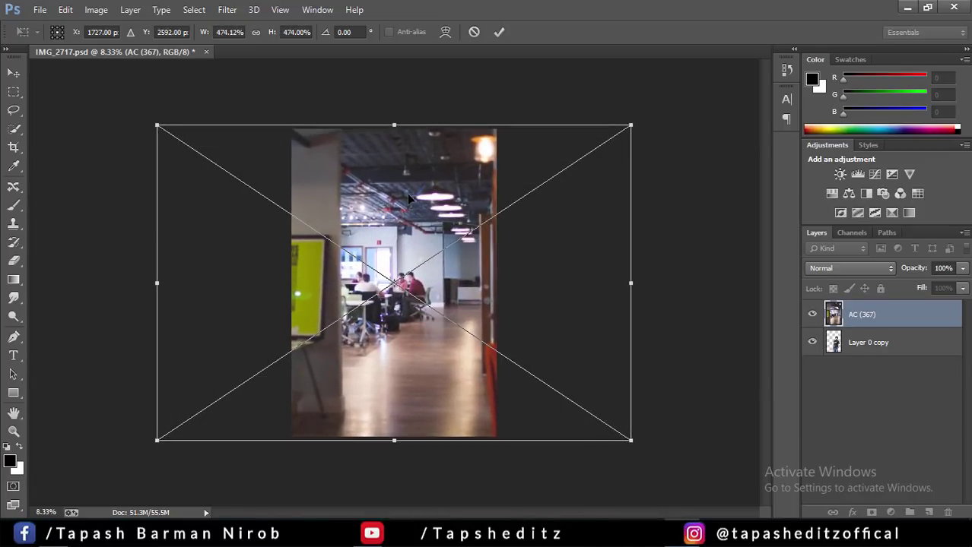
drag(407, 193, 391, 199)
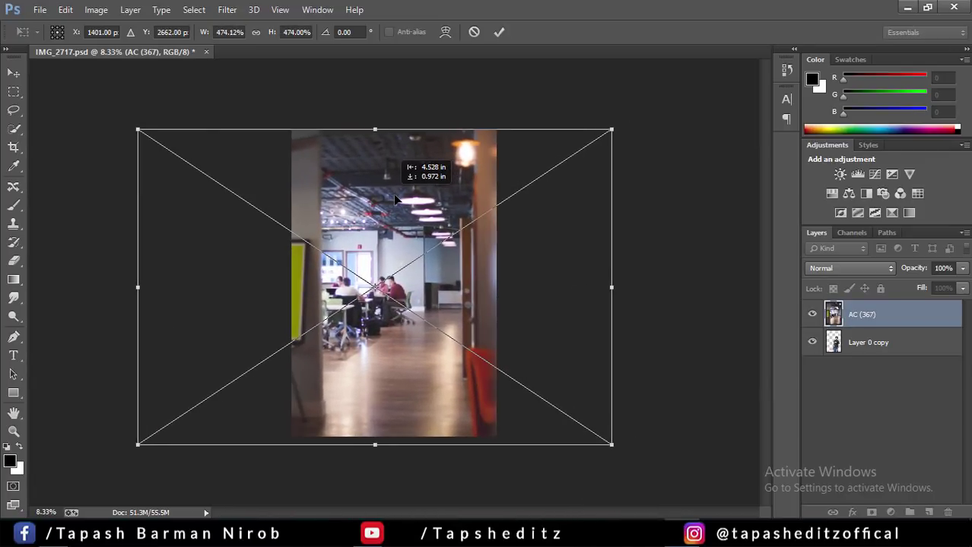
click(498, 31)
drag(861, 314, 877, 391)
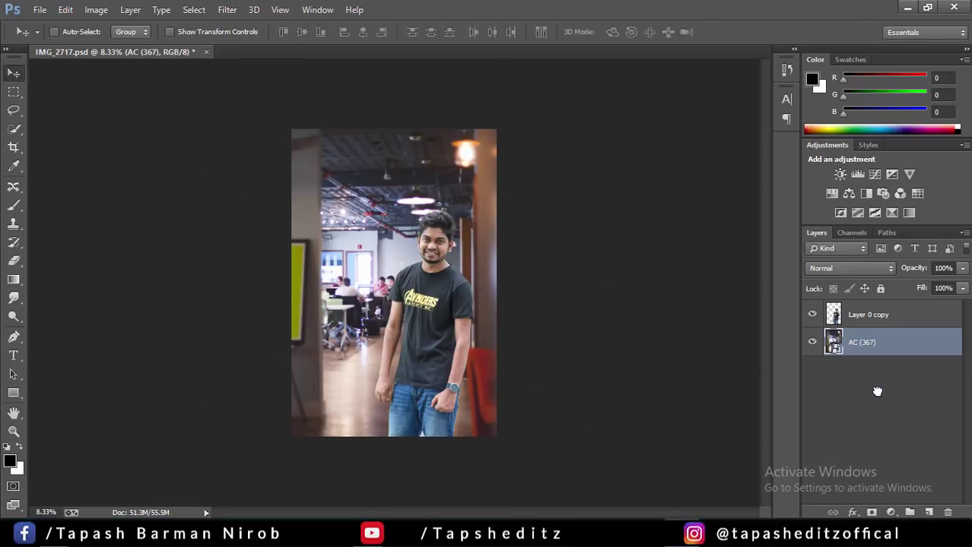
key(ctrl+plus)
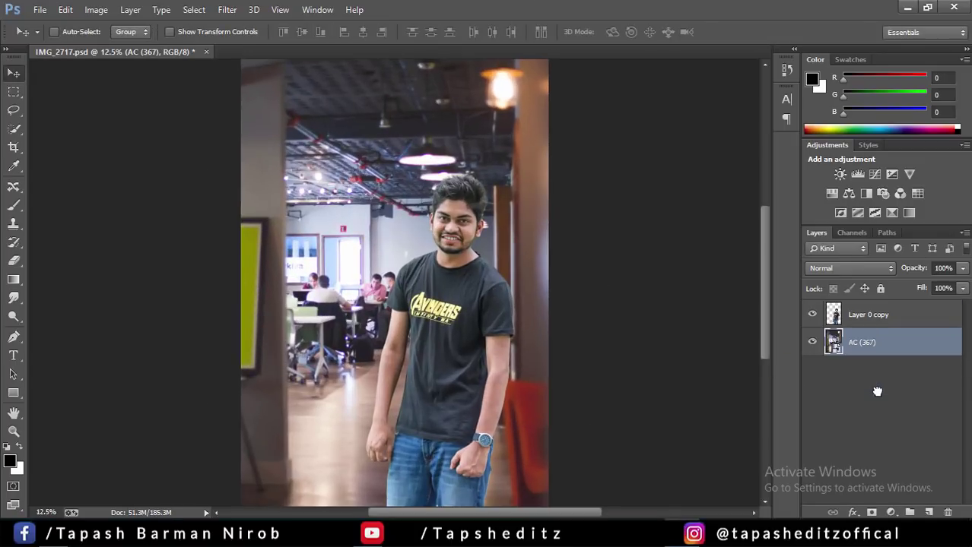
key(ctrl+minus)
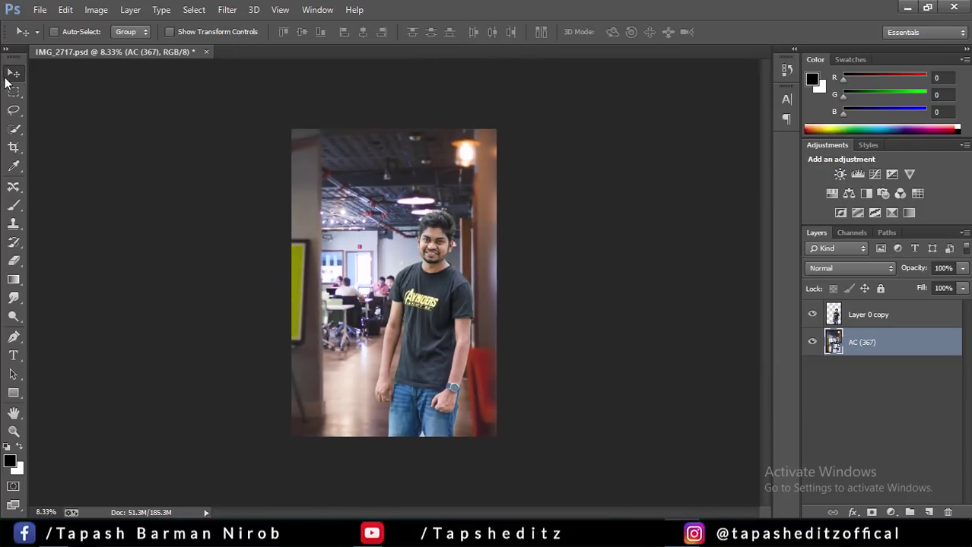
Step: With Show Transform Controls on, scale Layer 0 copy to about 120% and shift it left
click(904, 315)
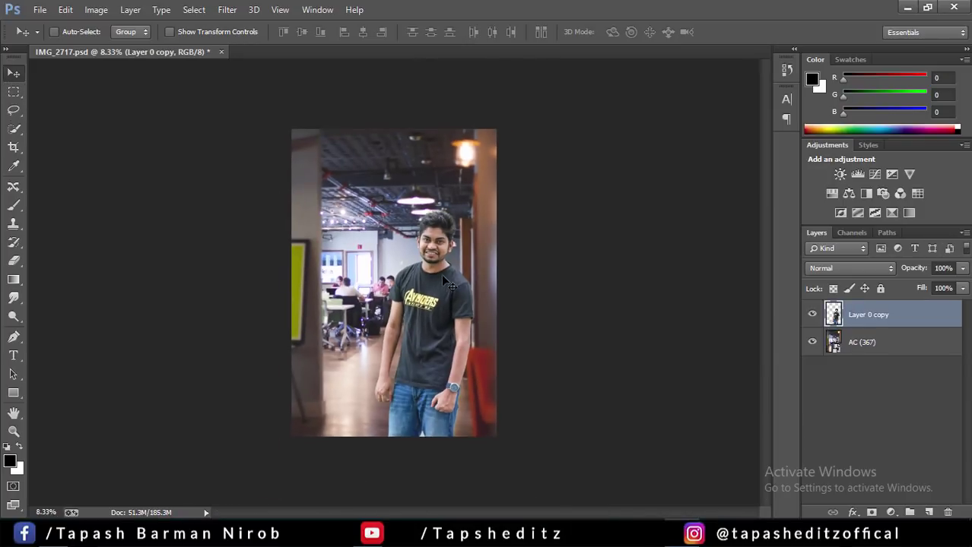
drag(443, 276, 423, 273)
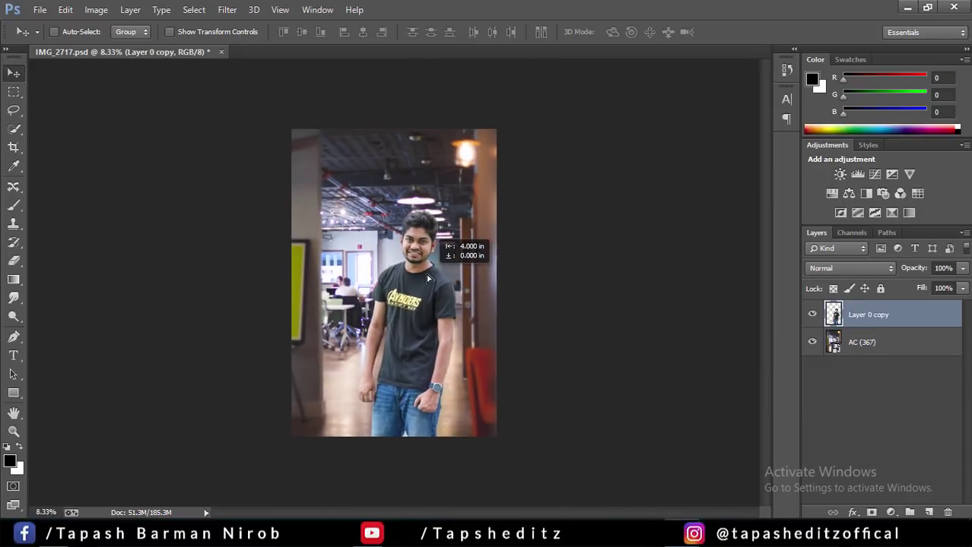
click(169, 32)
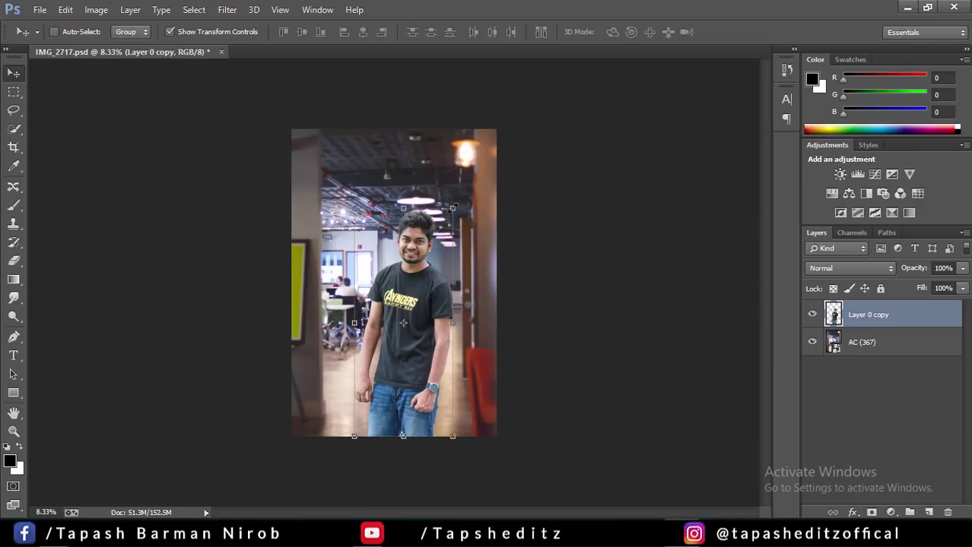
mouse_move(452, 207)
mouse_down()
mouse_move(415, 231)
mouse_move(425, 233)
mouse_up()
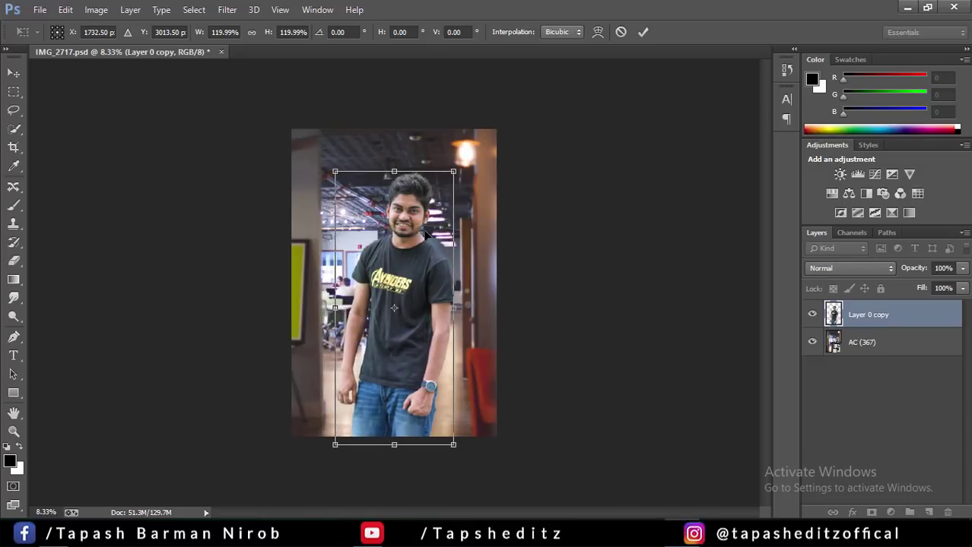
key(ctrl+plus)
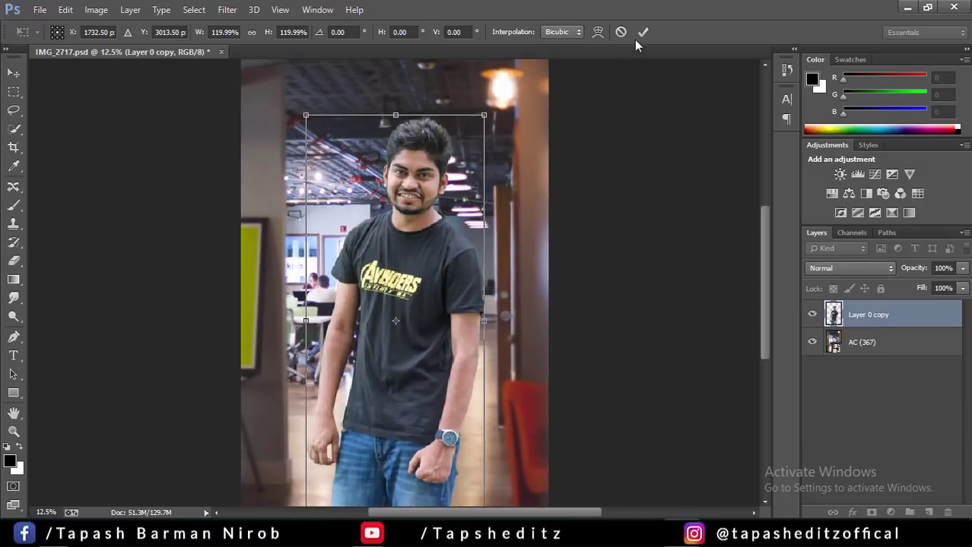
click(643, 32)
drag(400, 258, 397, 260)
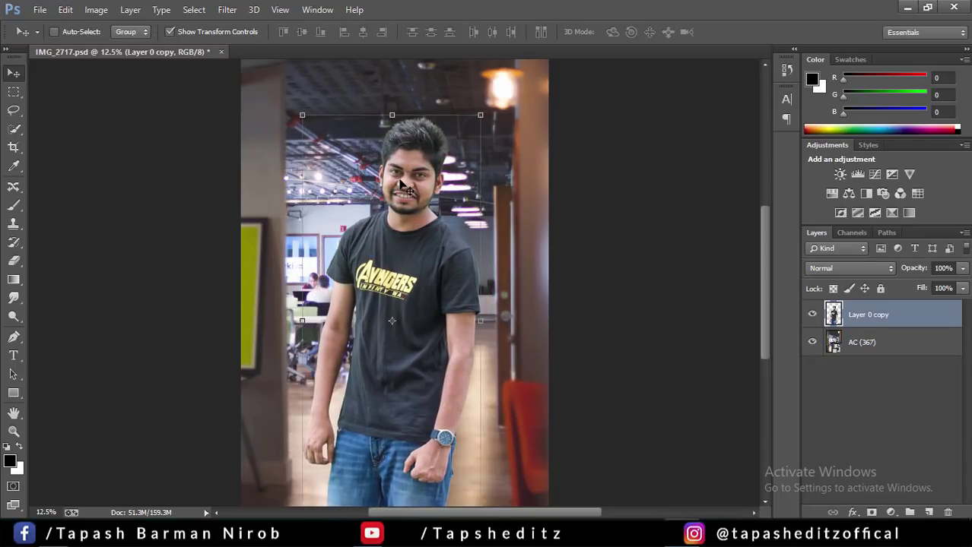
key(ctrl+minus)
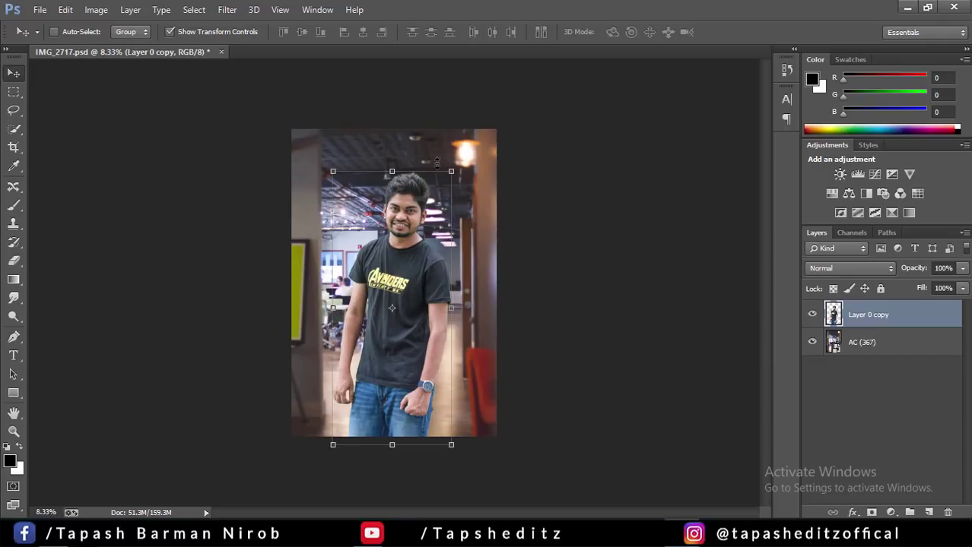
Step: Rotate the man about -2.4°, commit, and turn off Show Transform Controls
drag(450, 167, 422, 157)
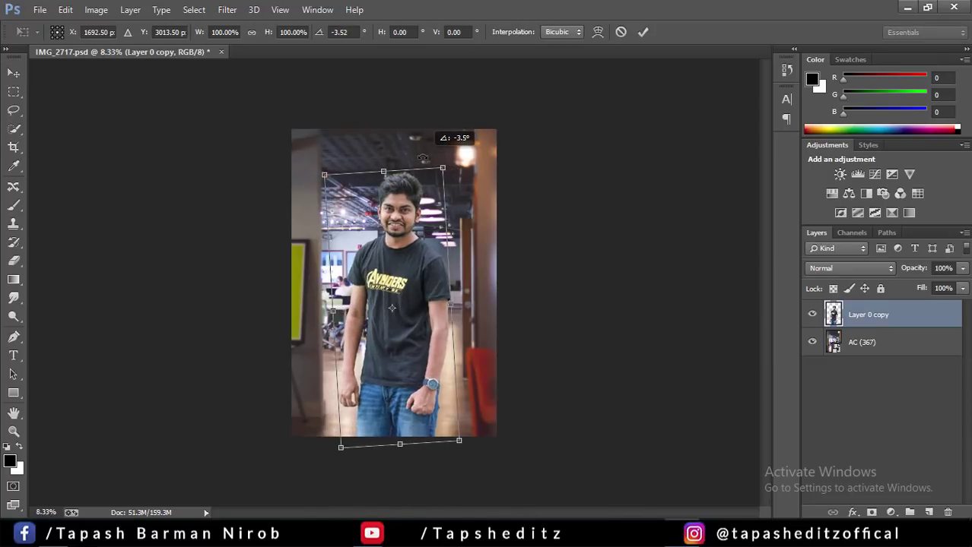
drag(423, 157, 427, 157)
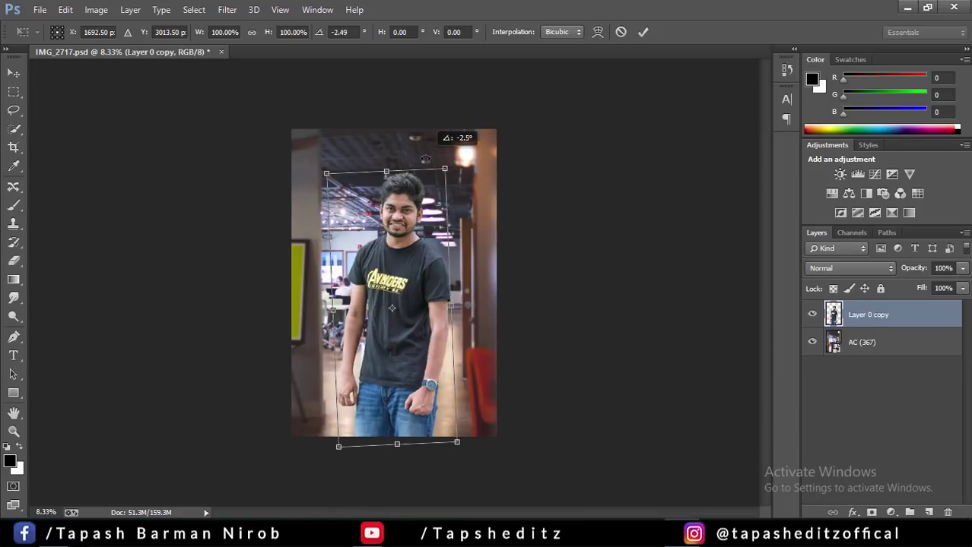
key(Return)
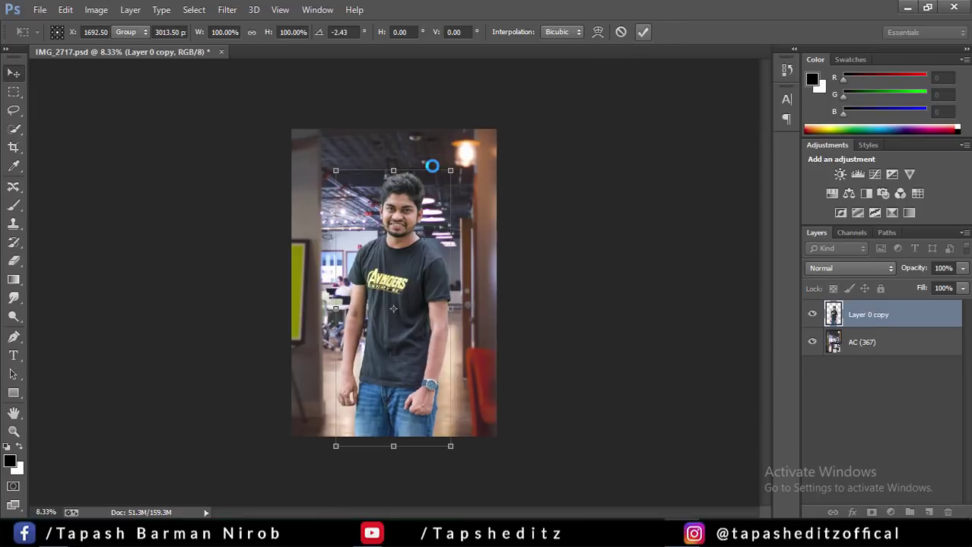
key(ctrl+plus)
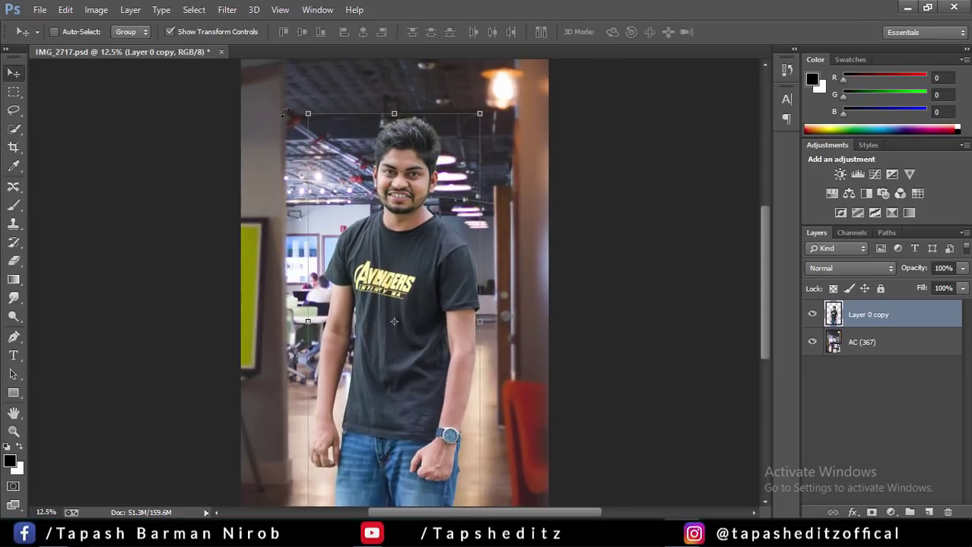
click(171, 32)
key(ctrl+minus)
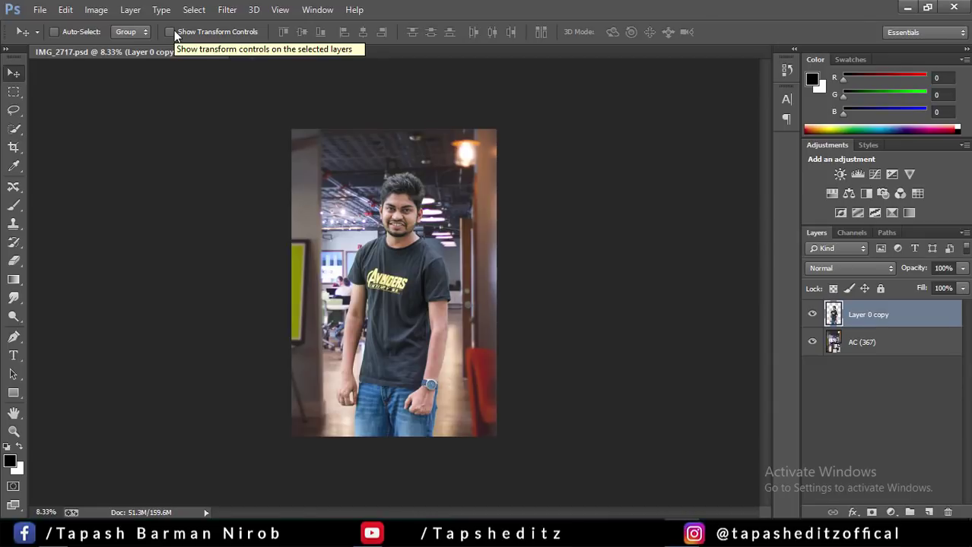
Step: Rasterize the AC (367) background layer
click(895, 353)
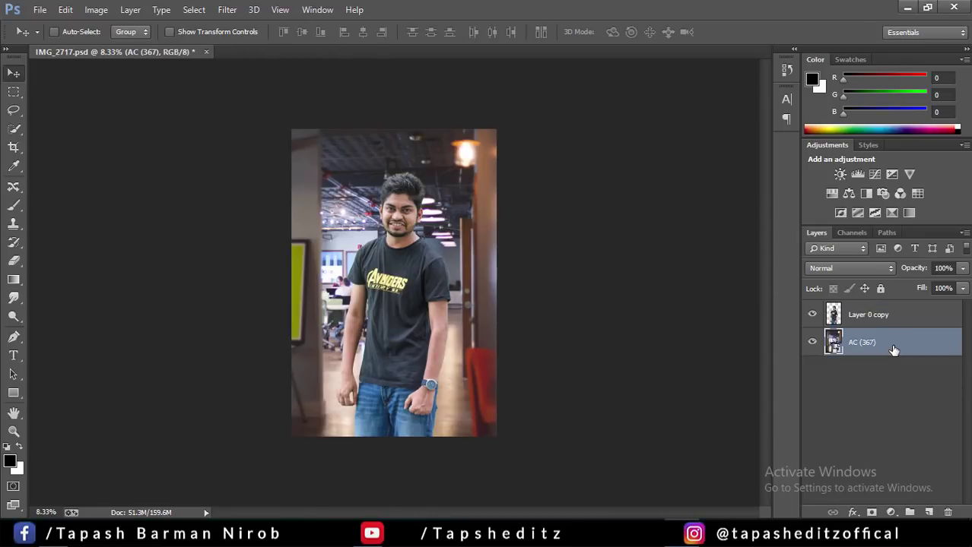
right_click(859, 350)
click(638, 214)
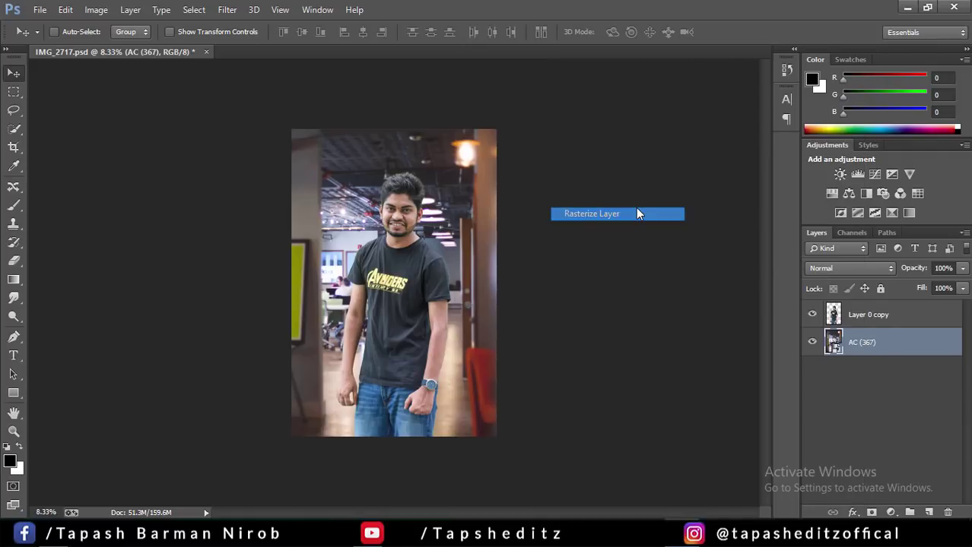
Step: Lower the AC (367) background's contrast to -22 with Brightness/Contrast
click(96, 9)
mouse_move(117, 46)
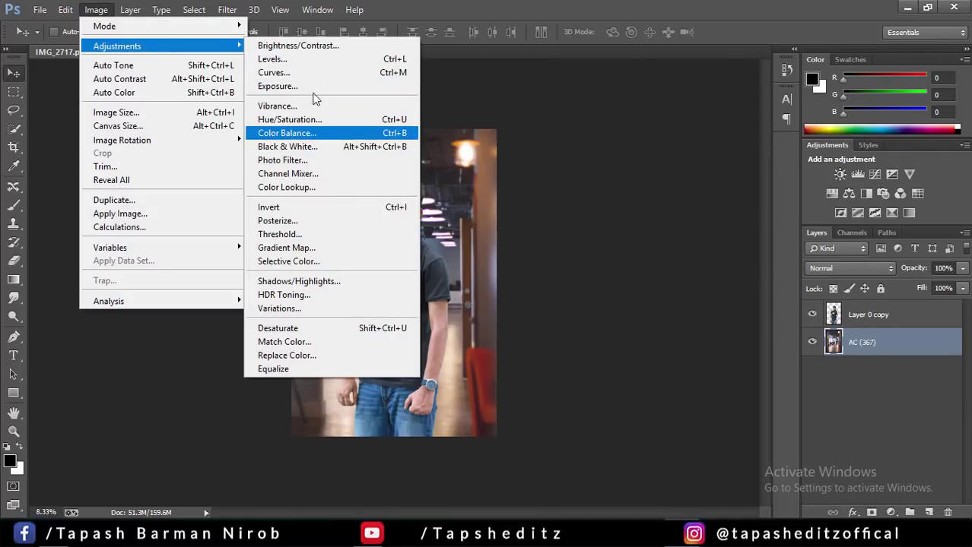
click(325, 45)
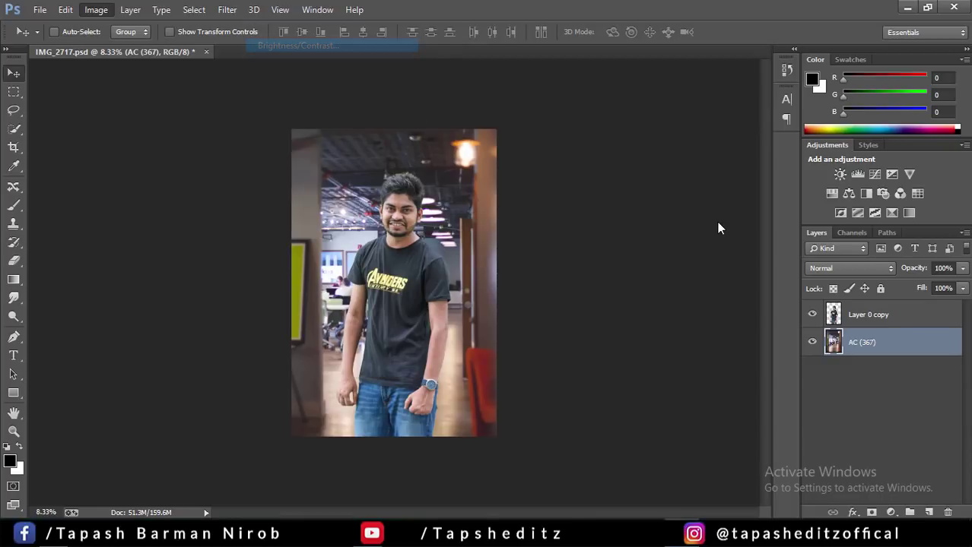
drag(744, 183, 743, 186)
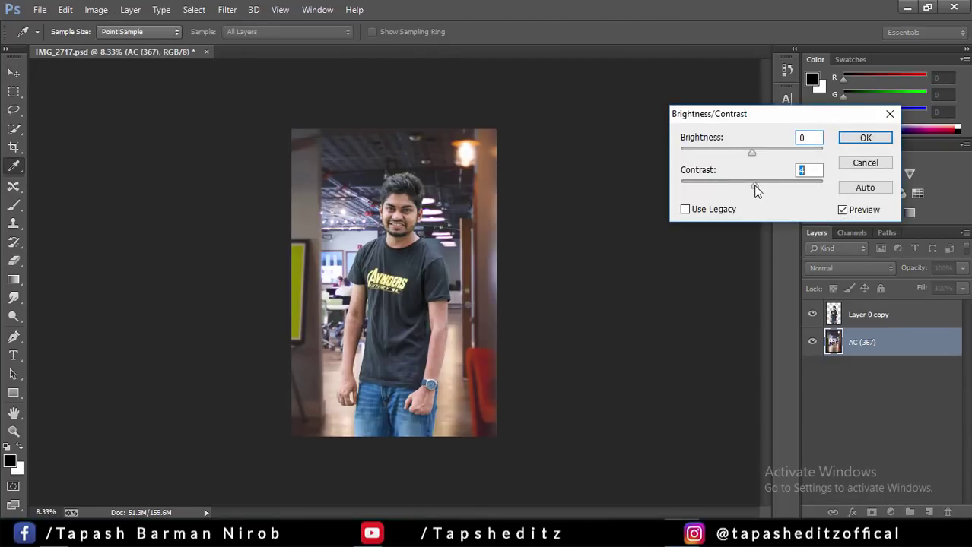
click(865, 139)
click(869, 320)
Step: Try a Color Balance on the Layer 0 copy man, then cancel it
click(95, 9)
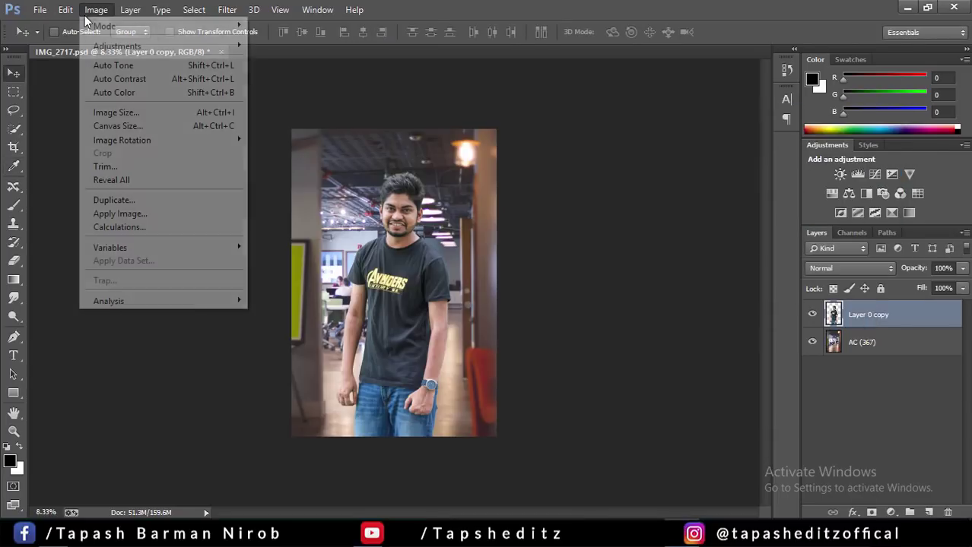
click(308, 133)
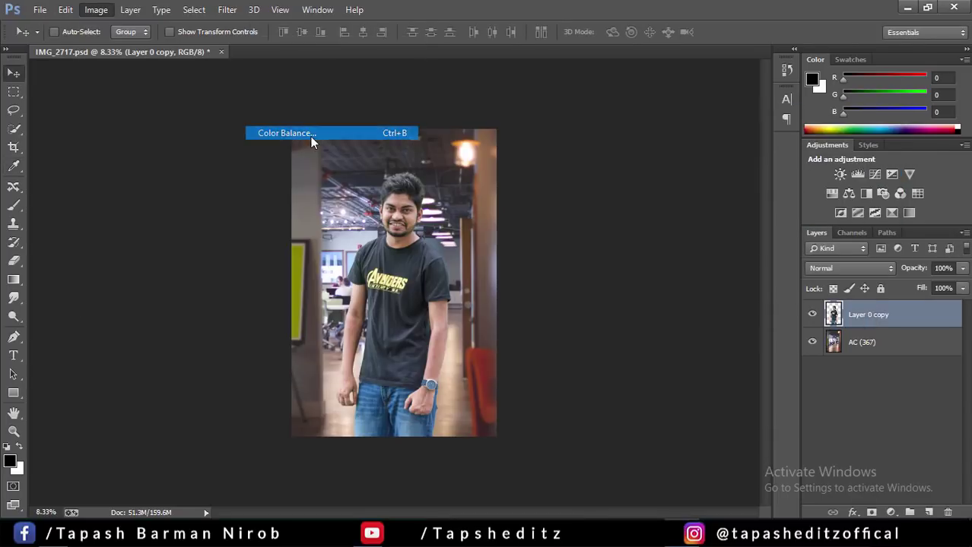
drag(756, 215, 783, 213)
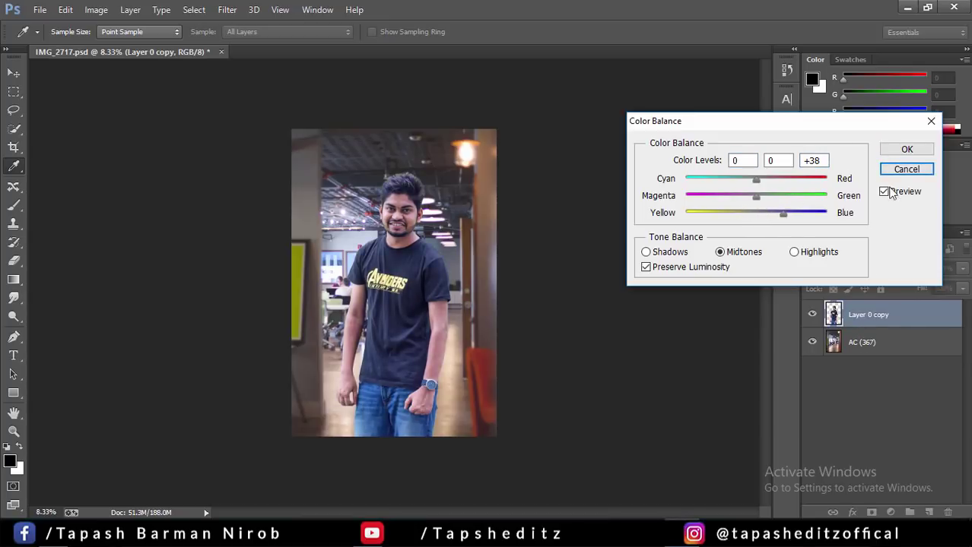
click(906, 169)
Step: Give the AC (367) background a midtone Color Balance of +11, +6, -7
click(884, 345)
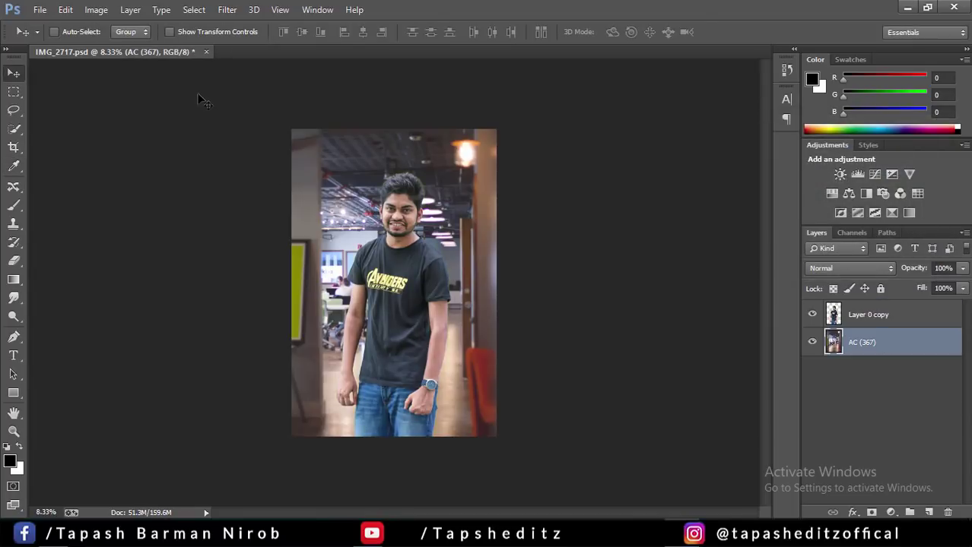
click(96, 9)
click(329, 132)
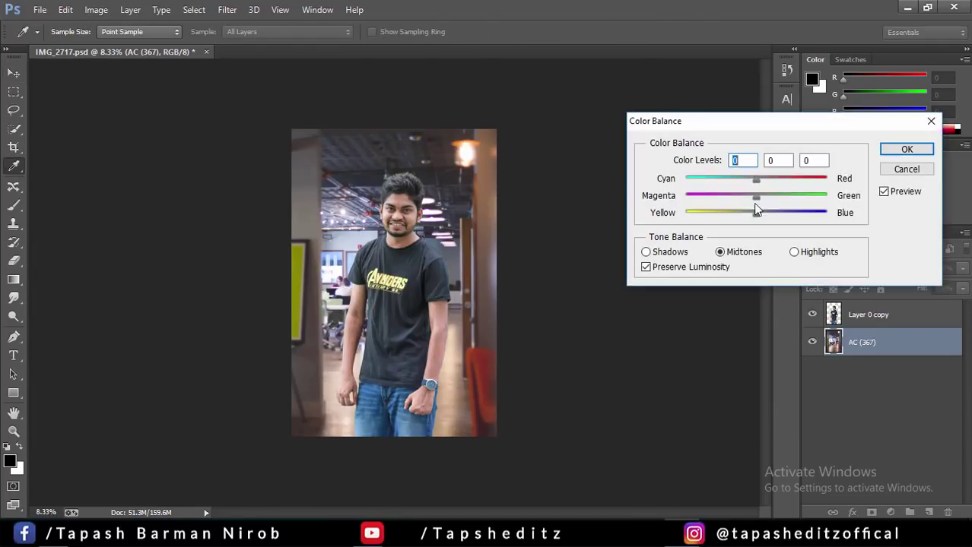
drag(758, 216, 752, 214)
click(752, 214)
drag(747, 177, 764, 179)
drag(757, 195, 754, 195)
click(897, 150)
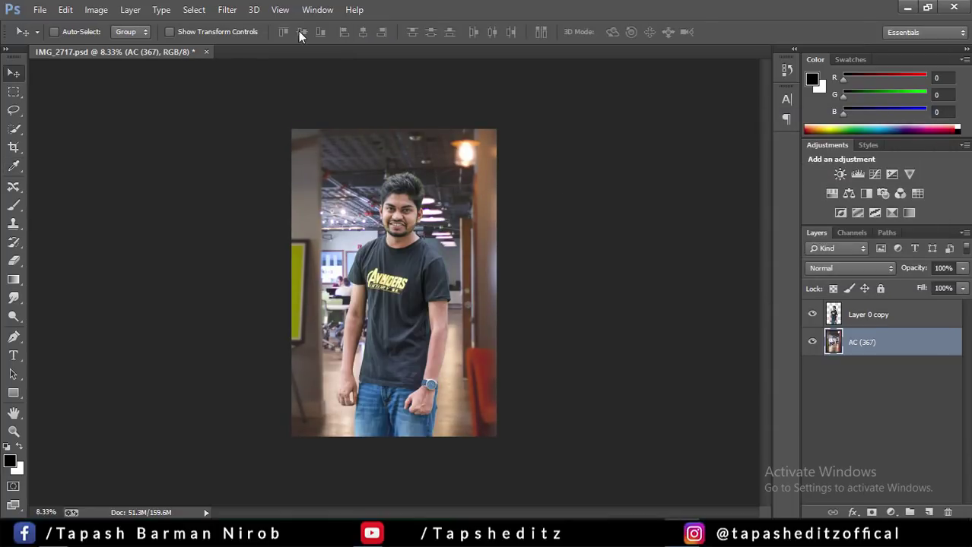
Step: Apply a Gaussian Blur with 7.4-pixel radius to the AC (367) office background
click(226, 10)
mouse_move(234, 167)
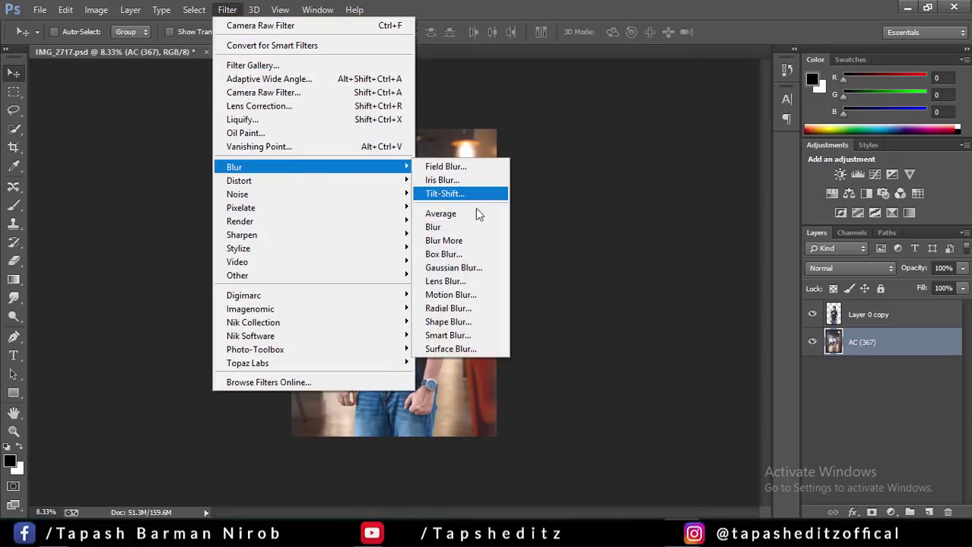
click(453, 267)
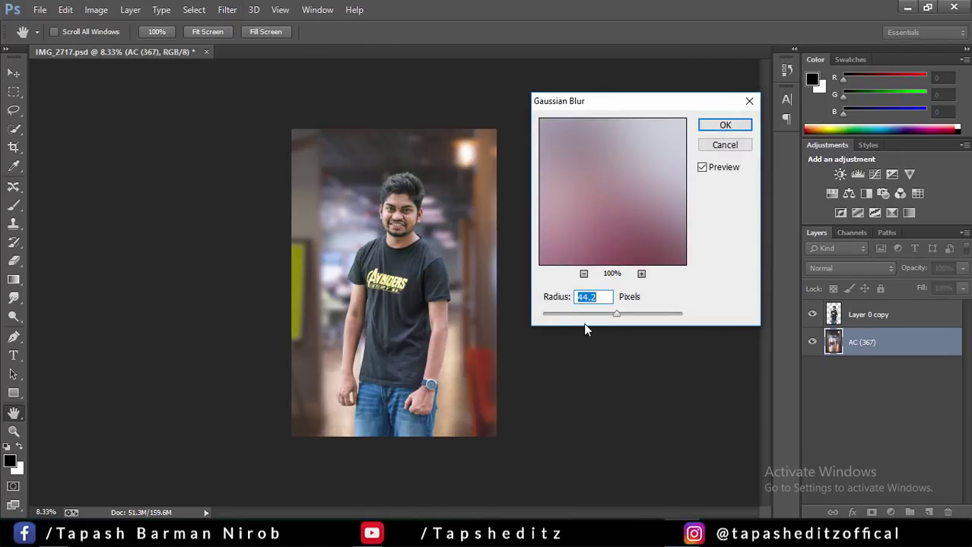
mouse_move(597, 318)
mouse_down()
mouse_move(553, 319)
mouse_move(573, 318)
mouse_up()
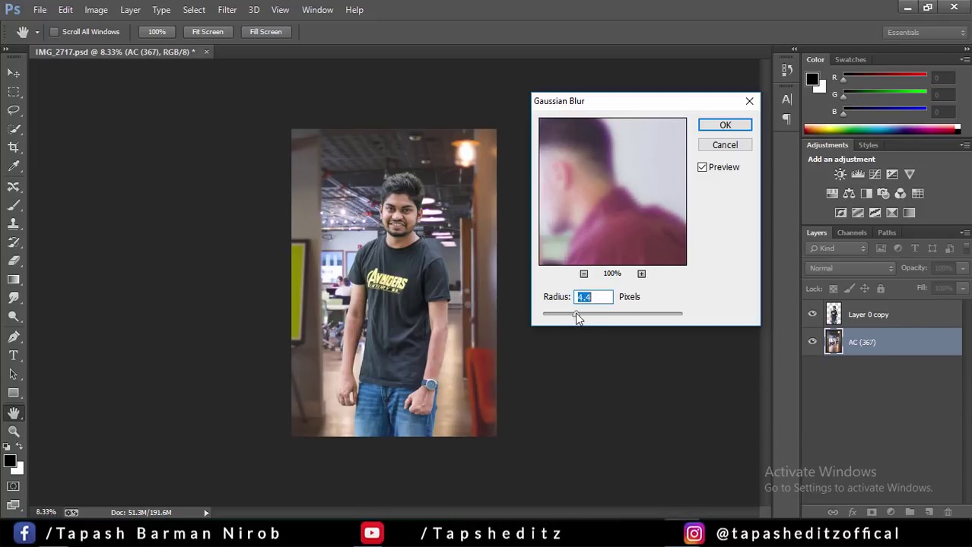
drag(577, 319, 581, 320)
drag(591, 318, 592, 319)
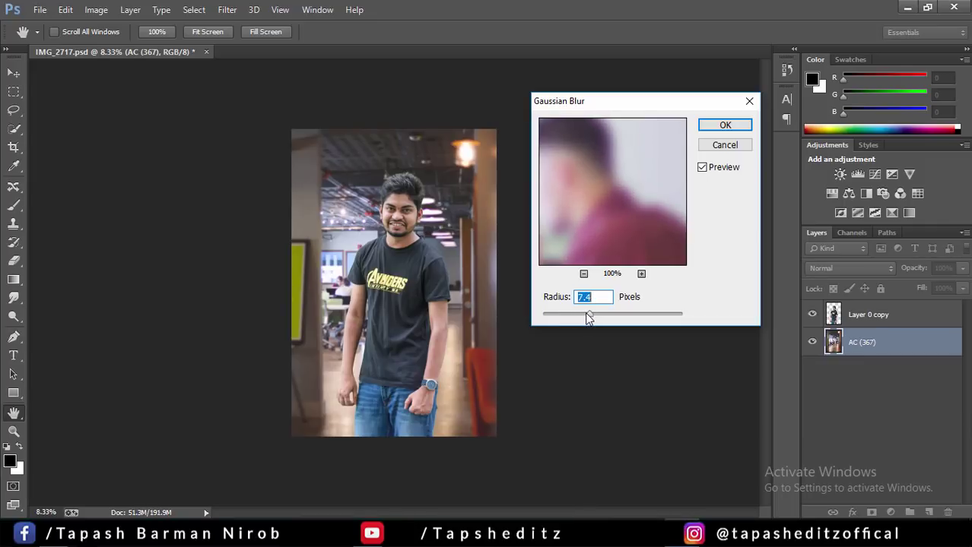
click(719, 125)
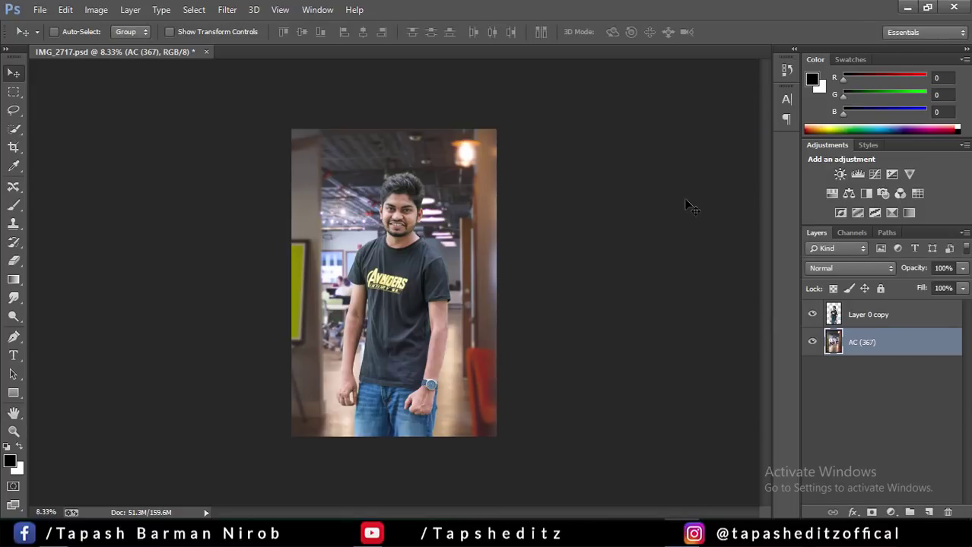
Step: Zoom and scroll to inspect the man's face against the blurred office background
key(ctrl+plus)
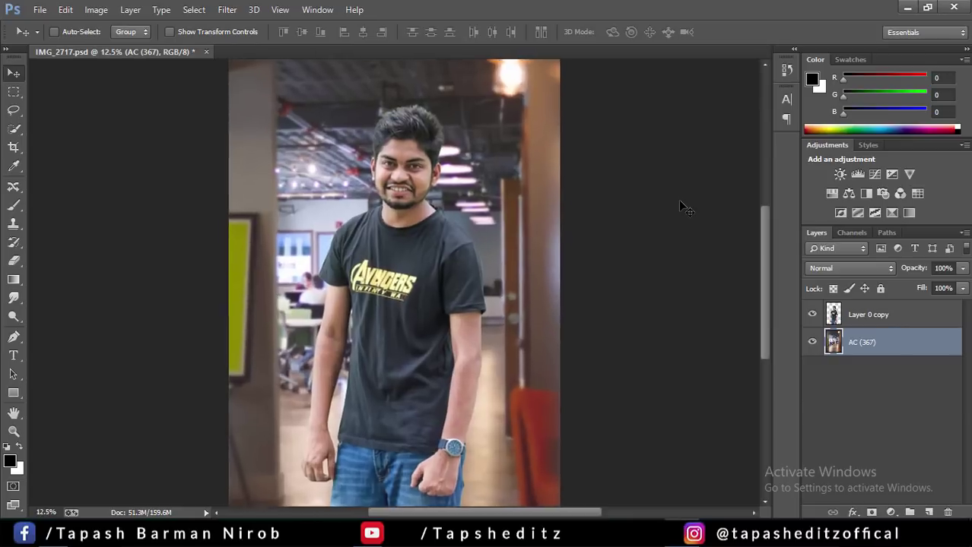
key(ctrl+plus)
key(ctrl+minus)
key(ctrl+minus)
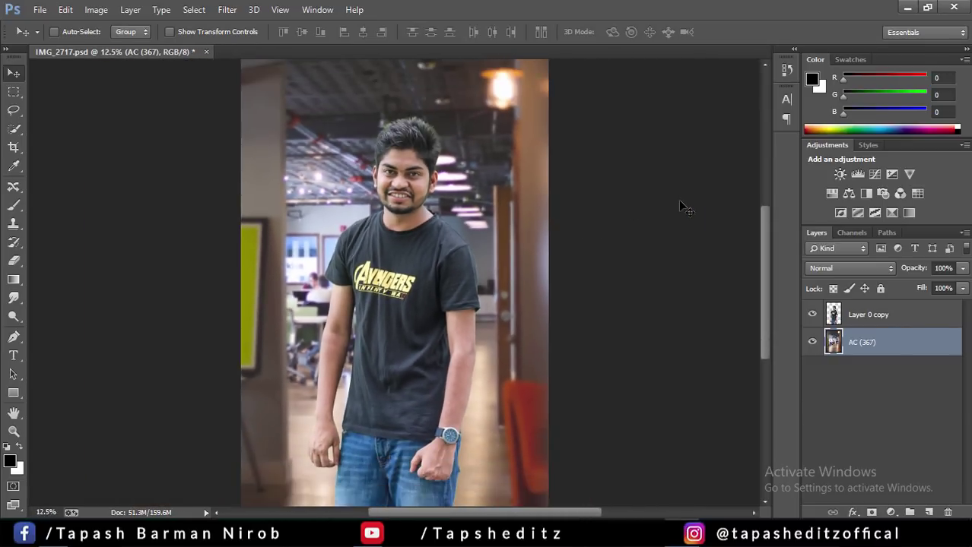
key(ctrl+minus)
key(ctrl+plus)
key(ctrl+minus)
key(ctrl+minus)
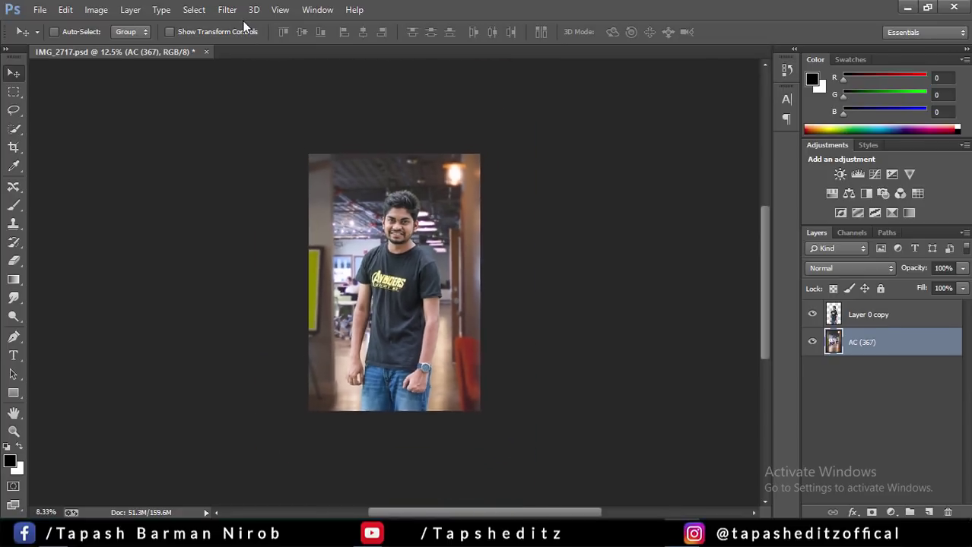
key(ctrl+minus)
key(ctrl+plus)
key(ctrl+plus)
key(ctrl+plus)
key(ctrl+plus)
key(ctrl+plus)
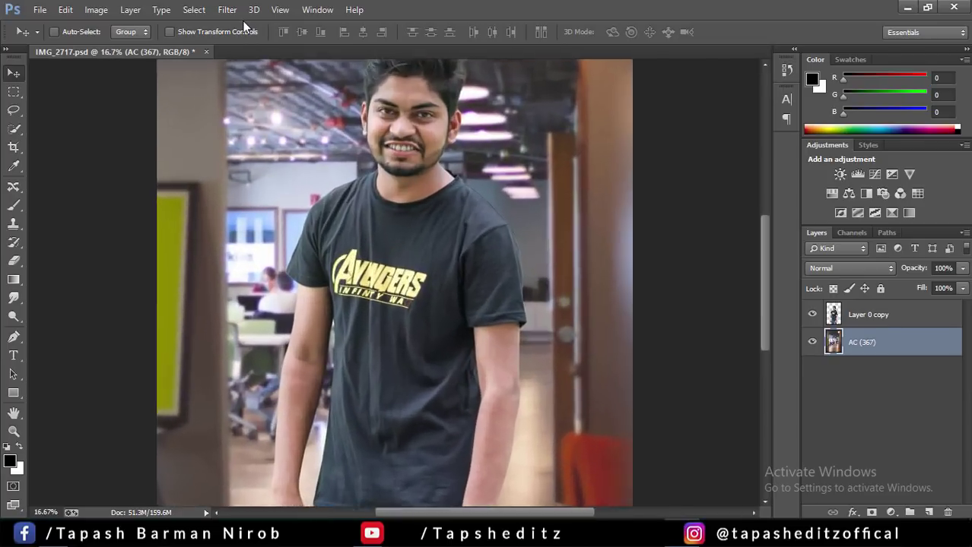
key(ctrl+plus)
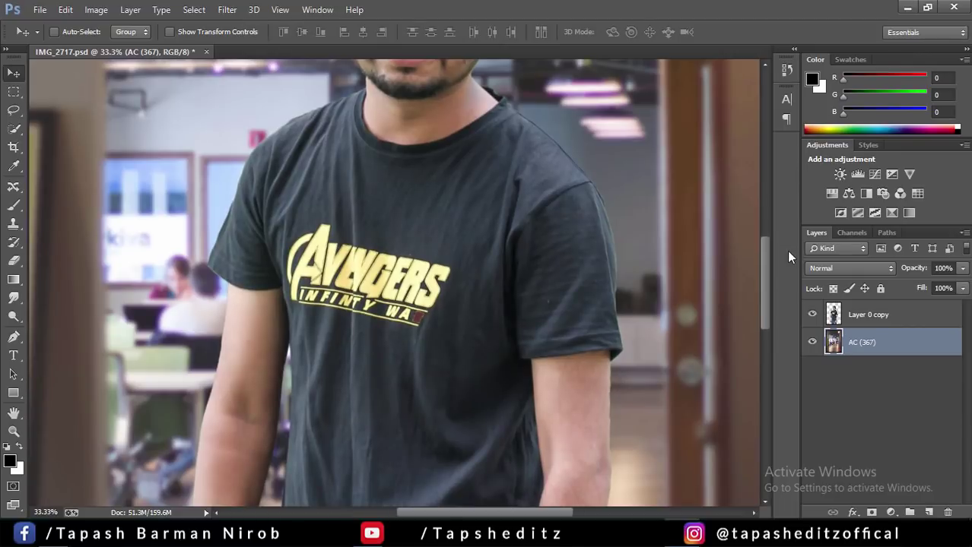
scroll(765, 254, up, 3)
scroll(759, 191, up, 2)
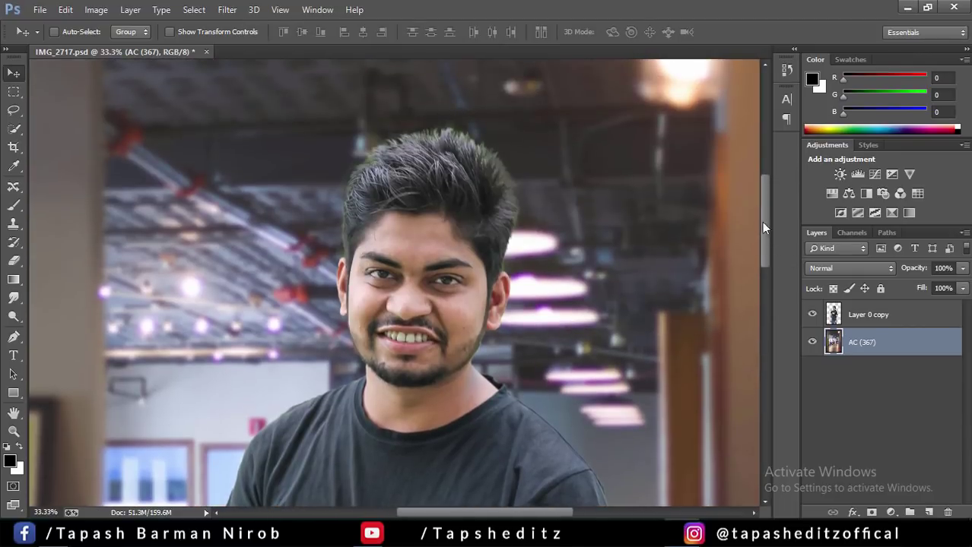
Step: In a second Camera Raw pass on Layer 0 copy, raise Oranges luminance to about +11
click(862, 321)
click(227, 9)
click(256, 94)
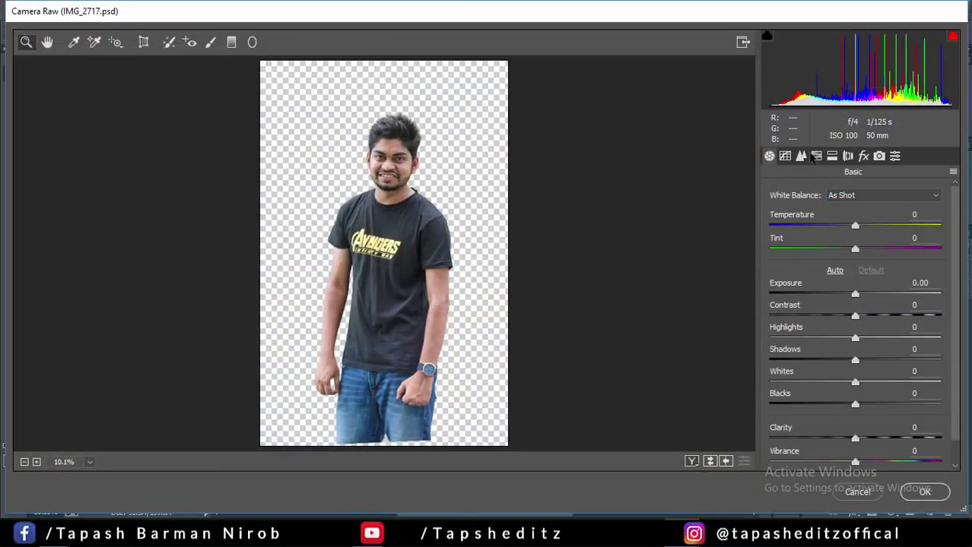
click(814, 156)
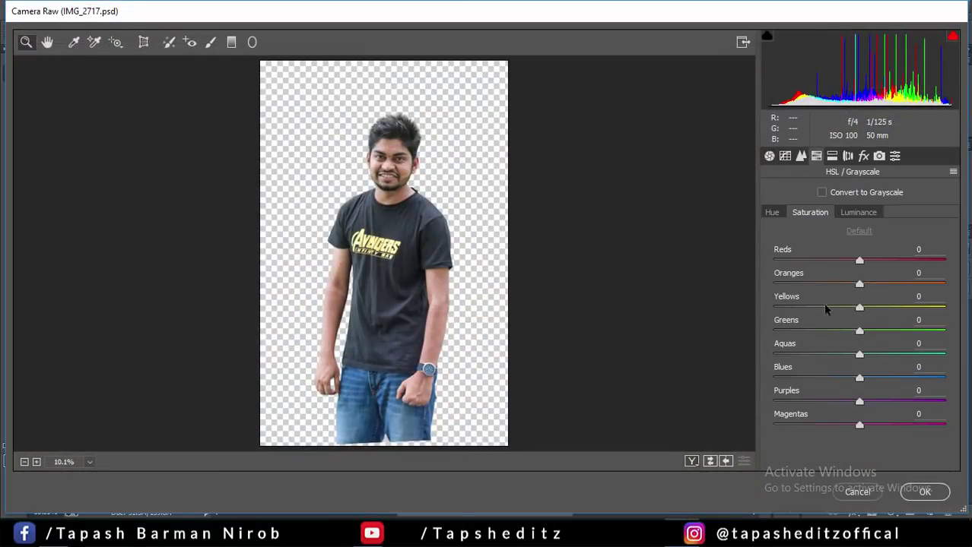
click(858, 213)
drag(861, 283, 874, 281)
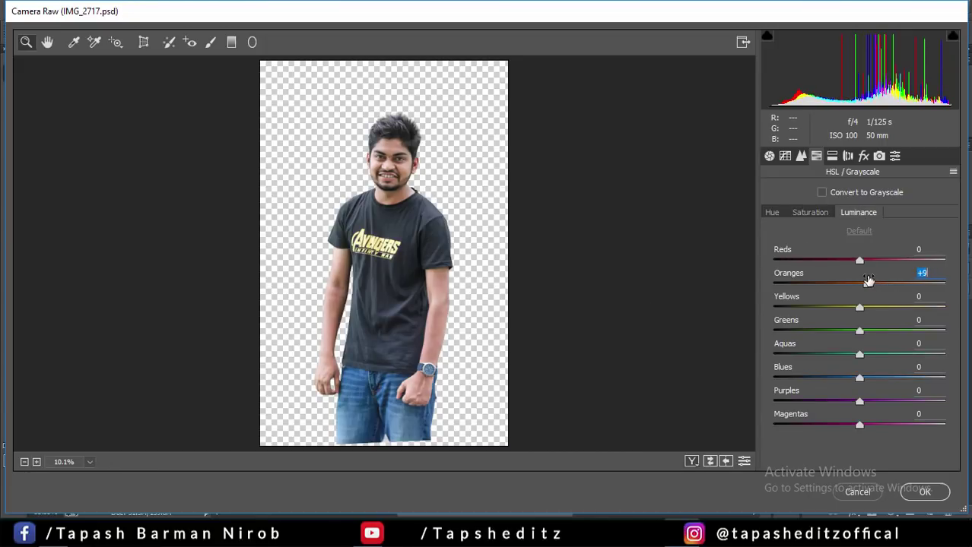
click(923, 492)
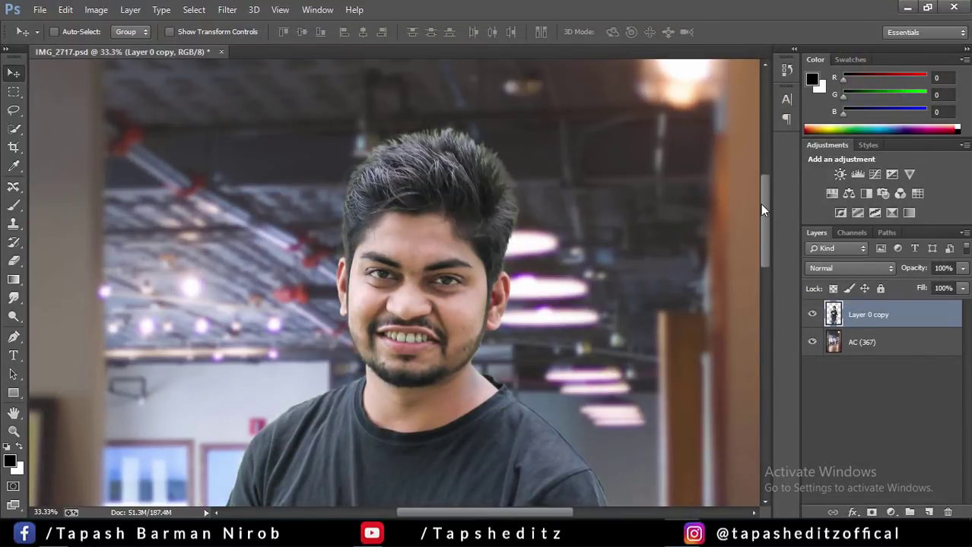
Step: Select the Spot Healing Brush and zoom to 66.7% on the man's face to heal blemishes
key(ctrl+plus)
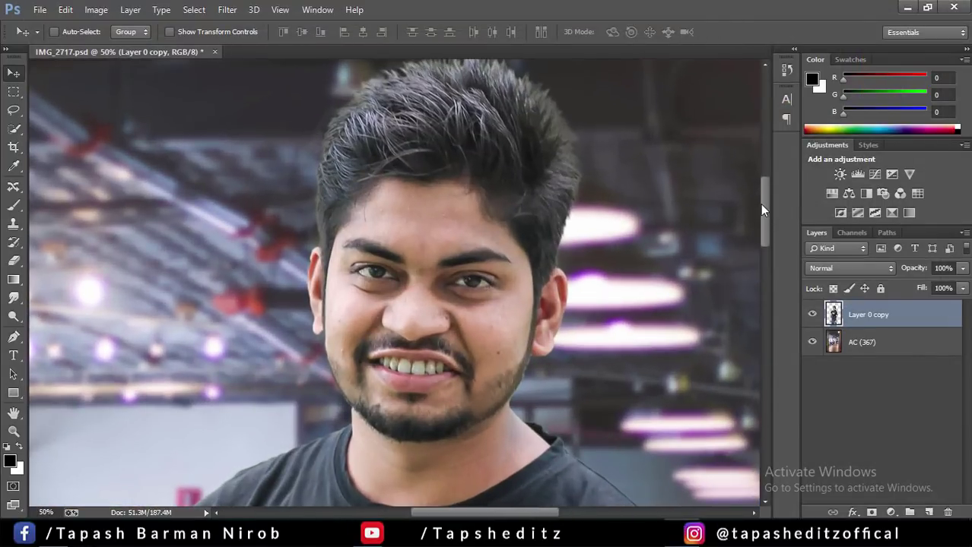
click(13, 186)
click(83, 184)
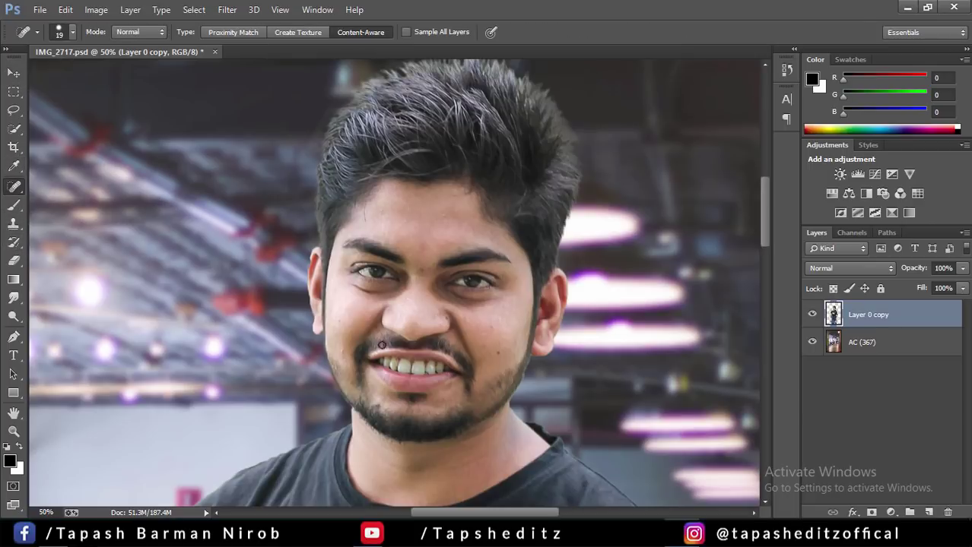
key(ctrl+plus)
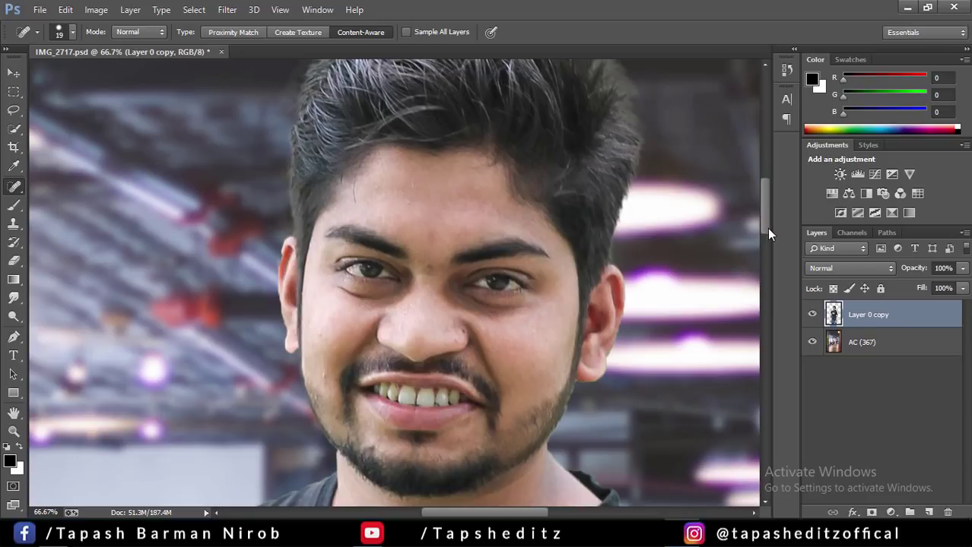
scroll(766, 230, down, 3)
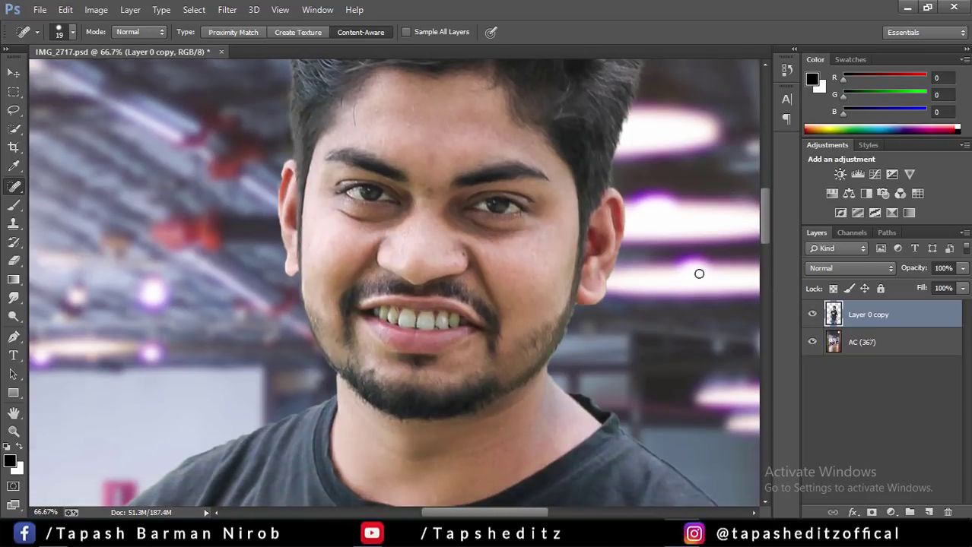
drag(760, 223, 766, 214)
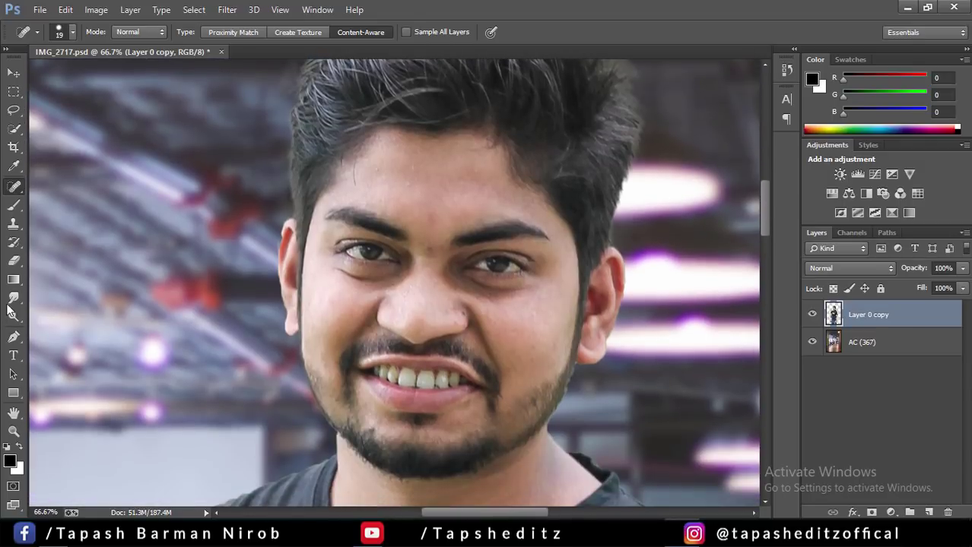
right_click(11, 301)
Step: Select the Smudge Tool at 20% strength with a 65 px brush
click(49, 320)
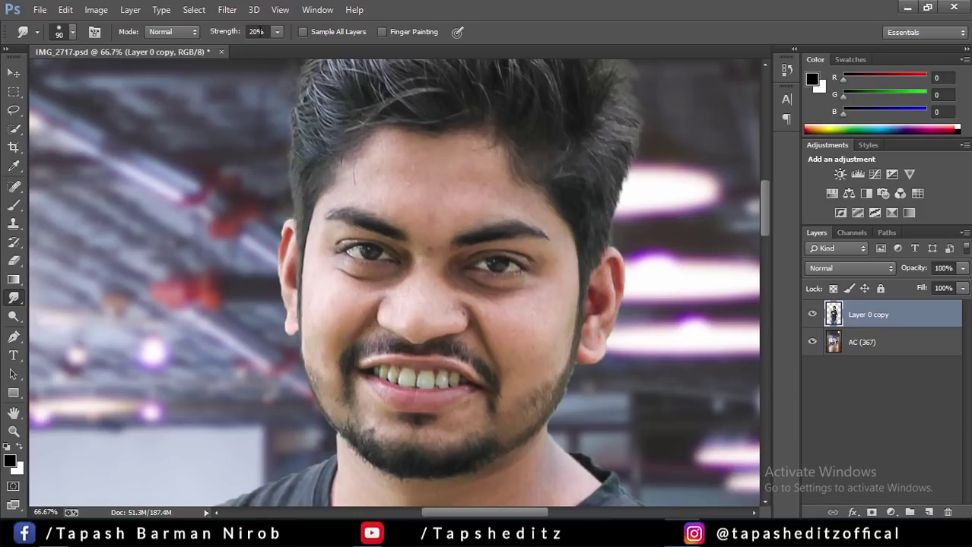
click(73, 33)
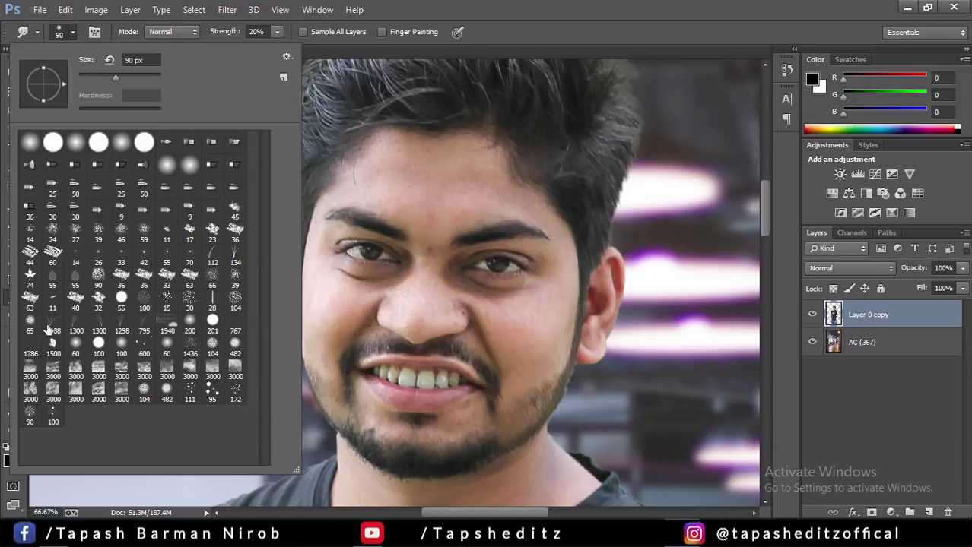
click(30, 323)
click(679, 177)
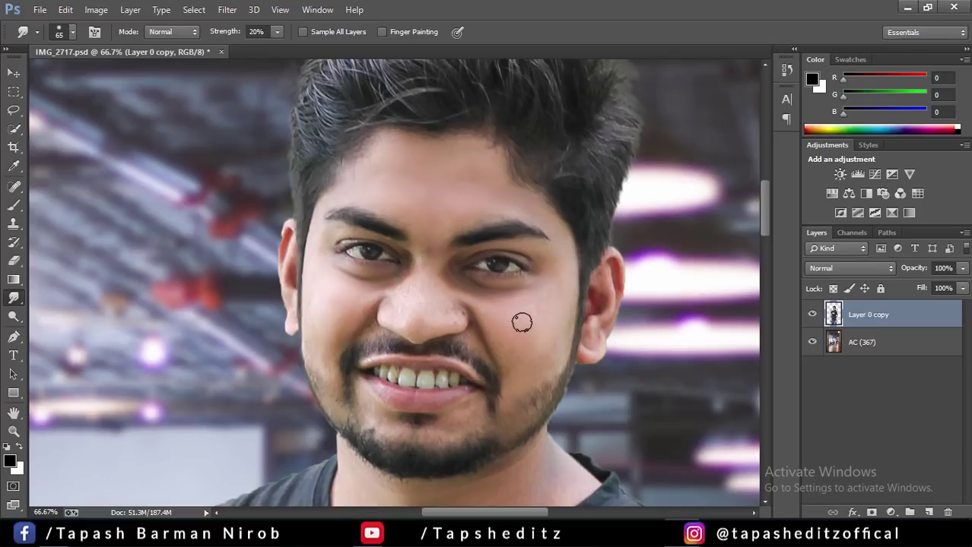
Step: Smudge the cheeks, ear and neck shadow down to the collar, resizing the brush as needed
key(bracketleft)
key(bracketleft)
key(bracketleft)
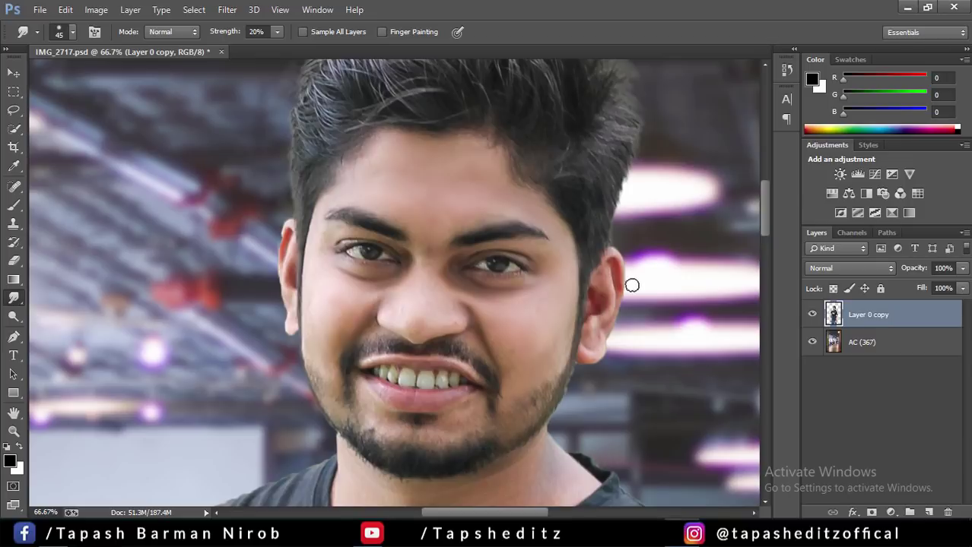
key(bracketleft)
drag(770, 204, 763, 230)
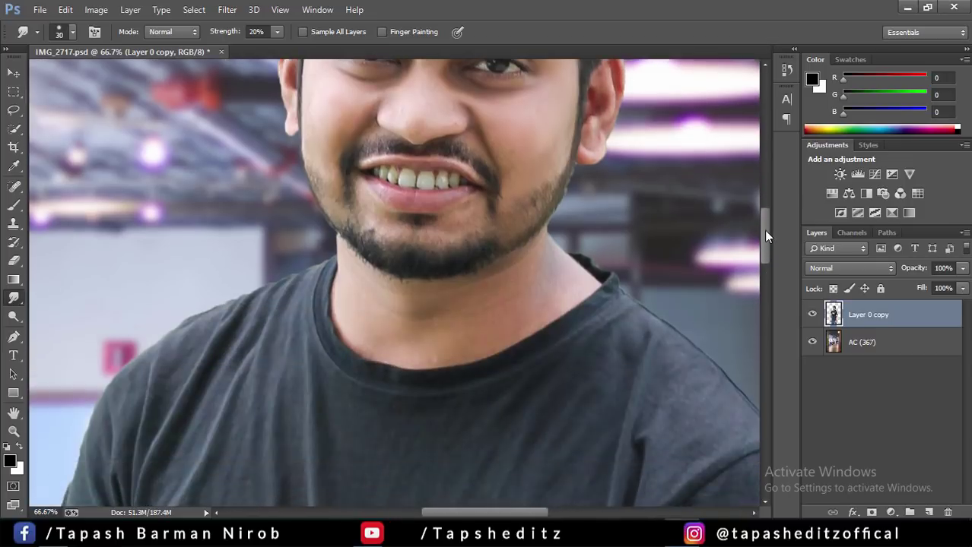
key(bracketright)
key(bracketright)
key(bracketright)
drag(349, 301, 341, 262)
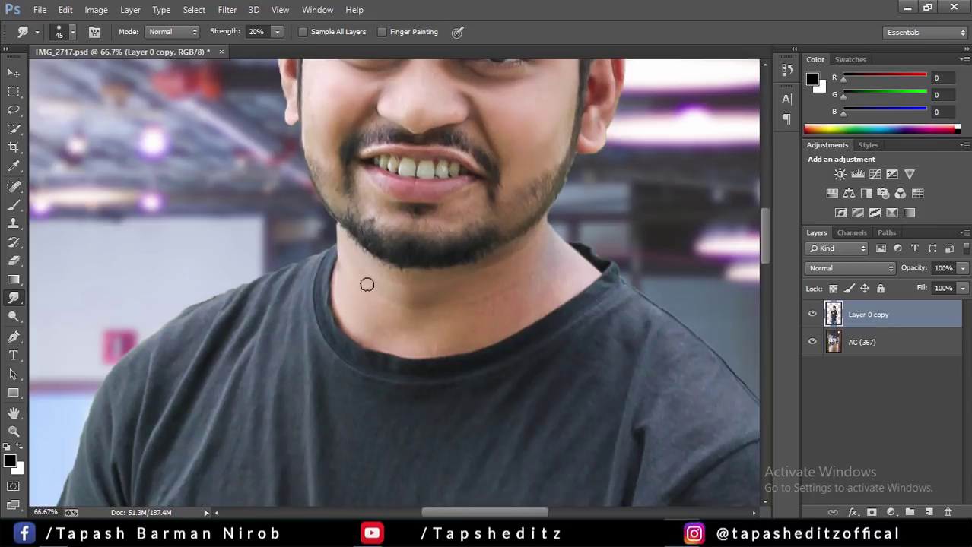
drag(349, 316, 416, 345)
Step: Zoom out to 16.7%, enlarge the smudge brush to 200 px and smudge the arm edges
key(ctrl+minus)
key(ctrl+minus)
key(ctrl+minus)
key(ctrl+minus)
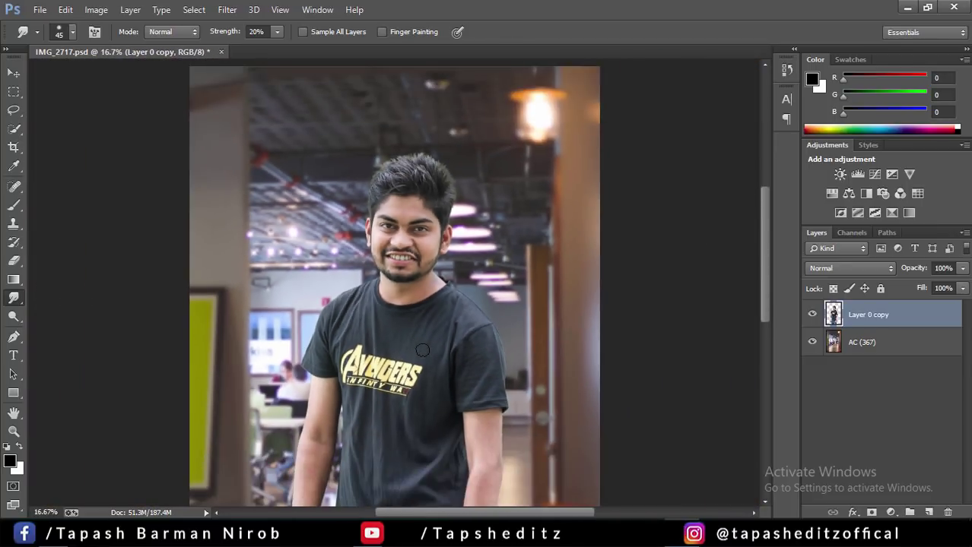
scroll(768, 216, down, 2)
scroll(767, 247, down, 2)
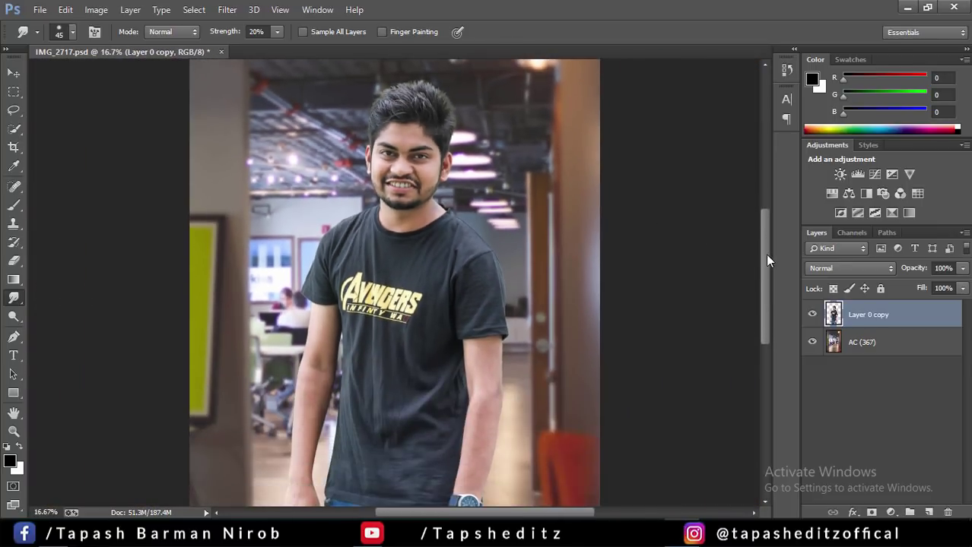
scroll(767, 259, down, 1)
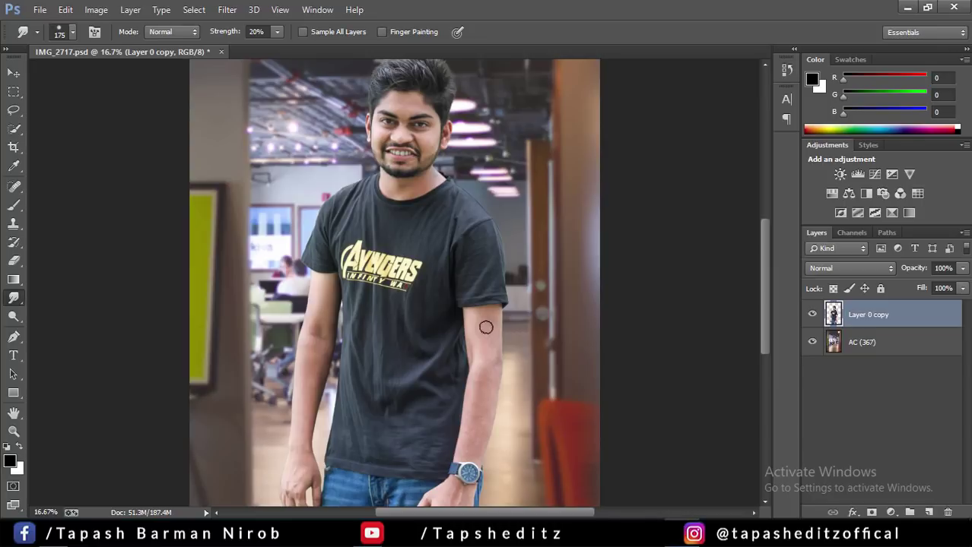
key(bracketright)
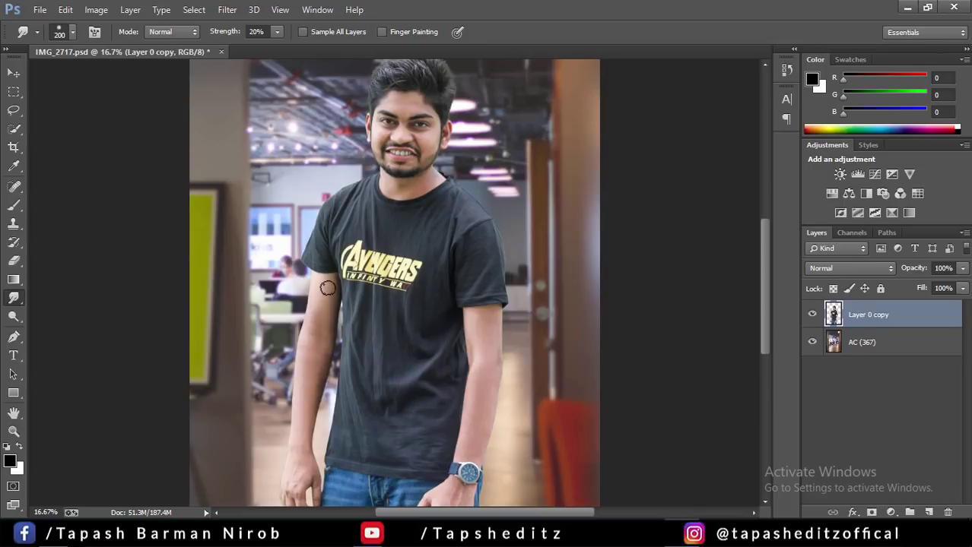
scroll(765, 301, down, 1)
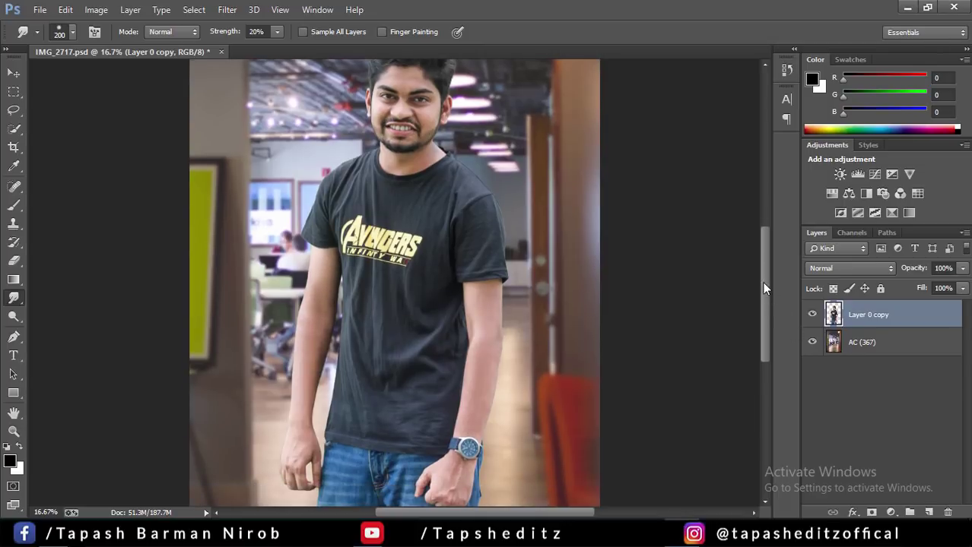
drag(765, 287, 757, 263)
Step: Add a new Layer 1 clipped to the cut-out man and set the Brush color to white
click(928, 511)
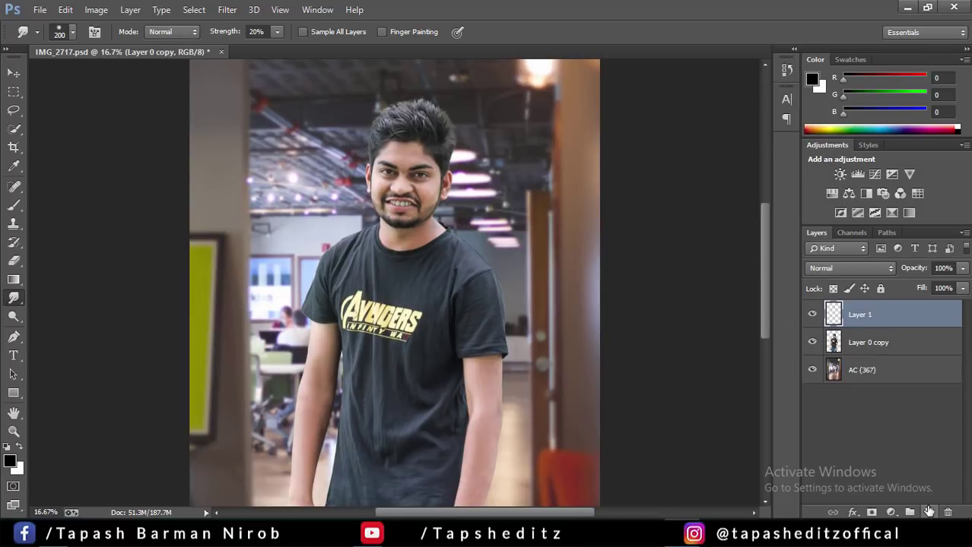
right_click(865, 317)
click(593, 255)
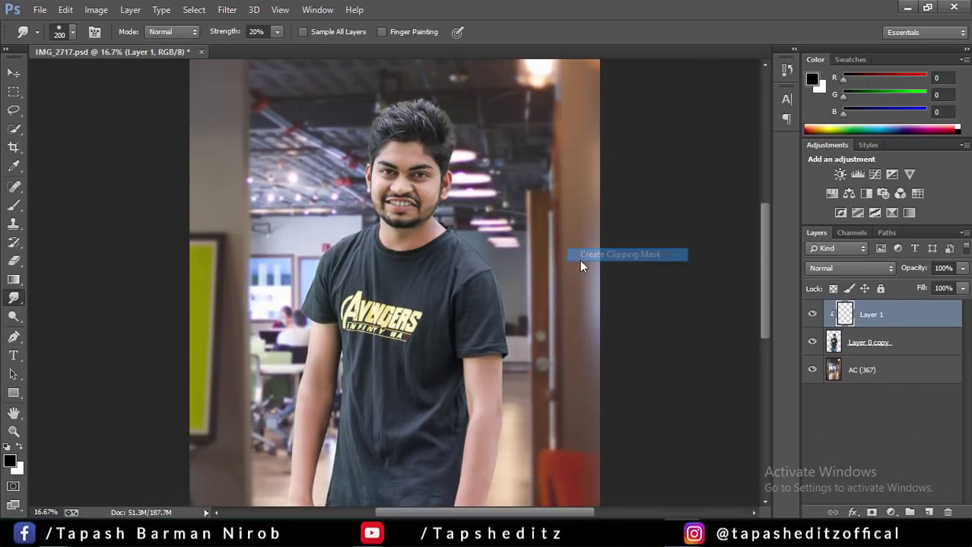
click(13, 207)
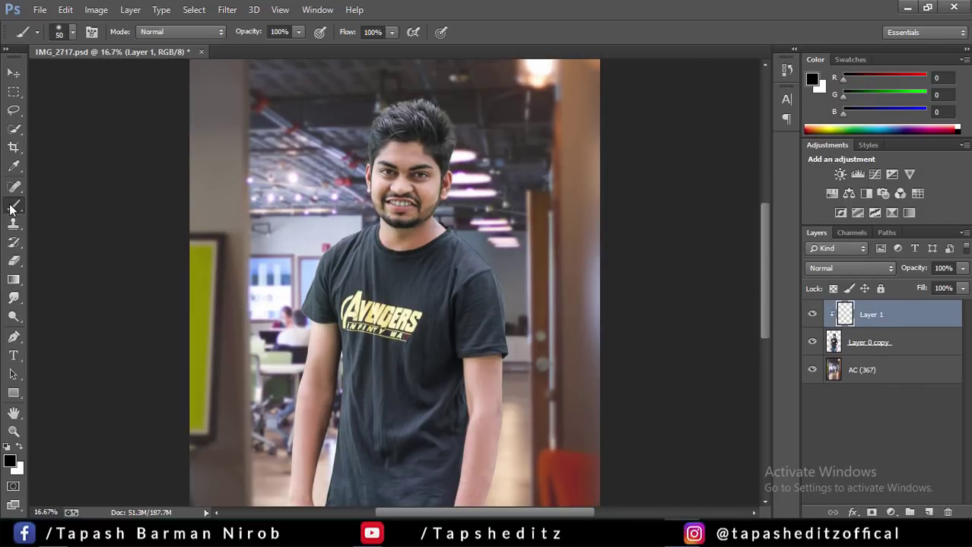
click(9, 461)
click(536, 67)
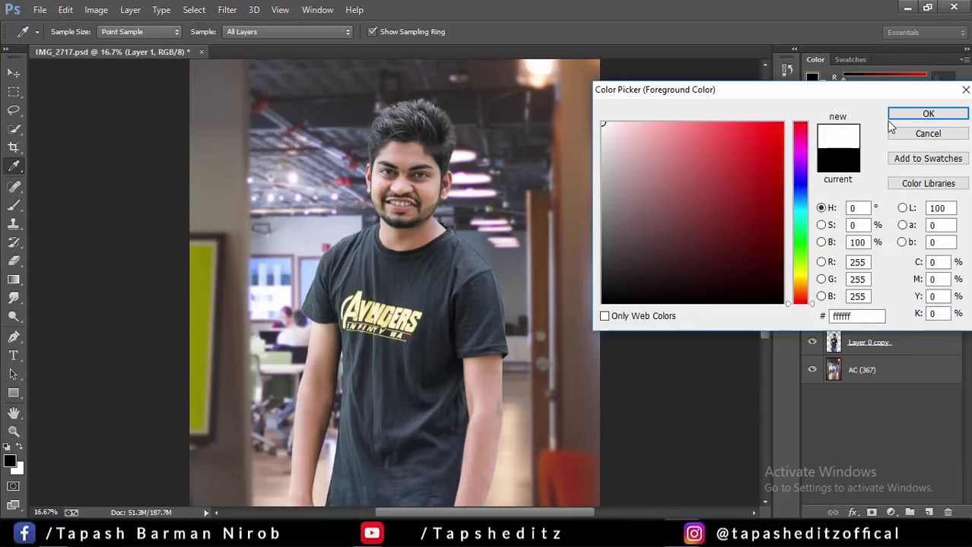
click(927, 114)
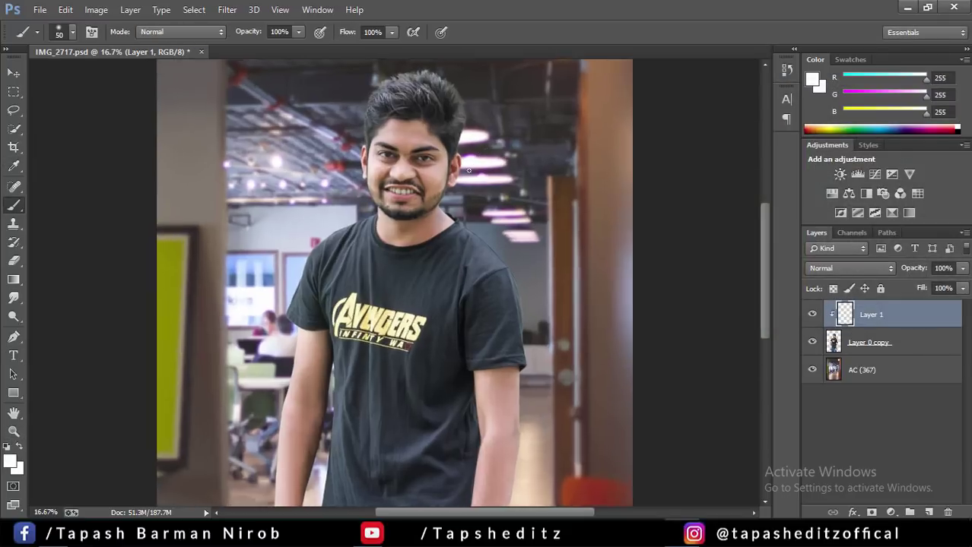
Step: Zoom in on the man and set the painting brush size to 250 px
key(ctrl+plus)
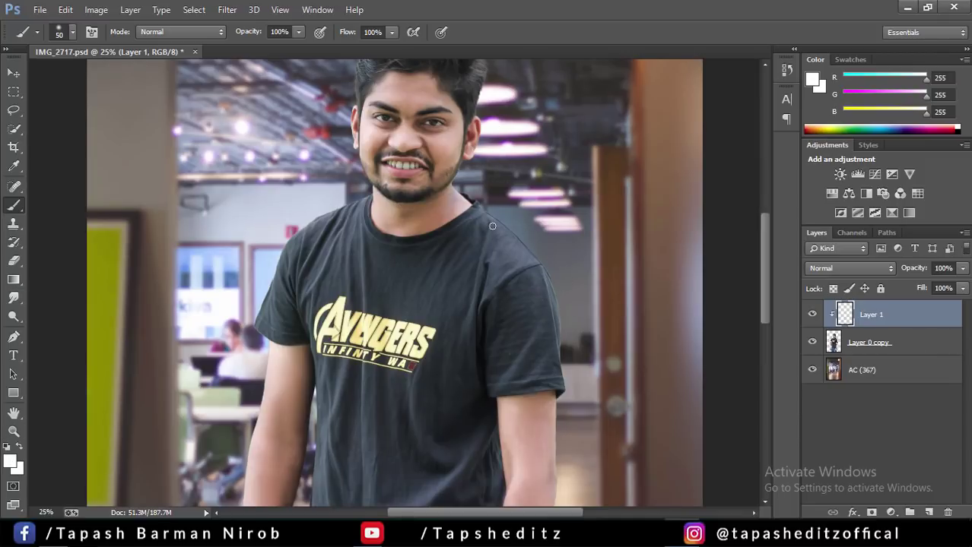
key(bracketright)
key(bracketright)
key(bracketright)
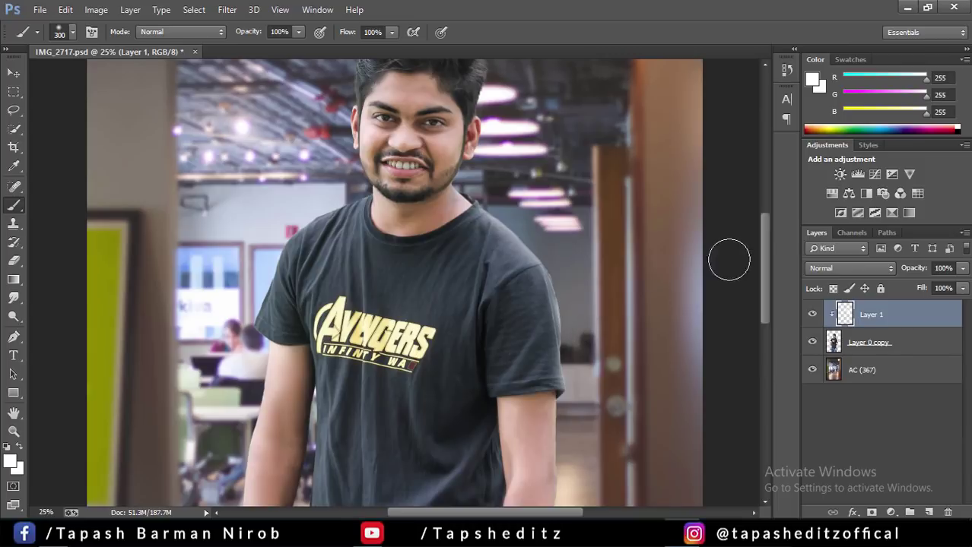
mouse_move(766, 238)
mouse_down()
mouse_move(781, 286)
mouse_move(764, 230)
mouse_up()
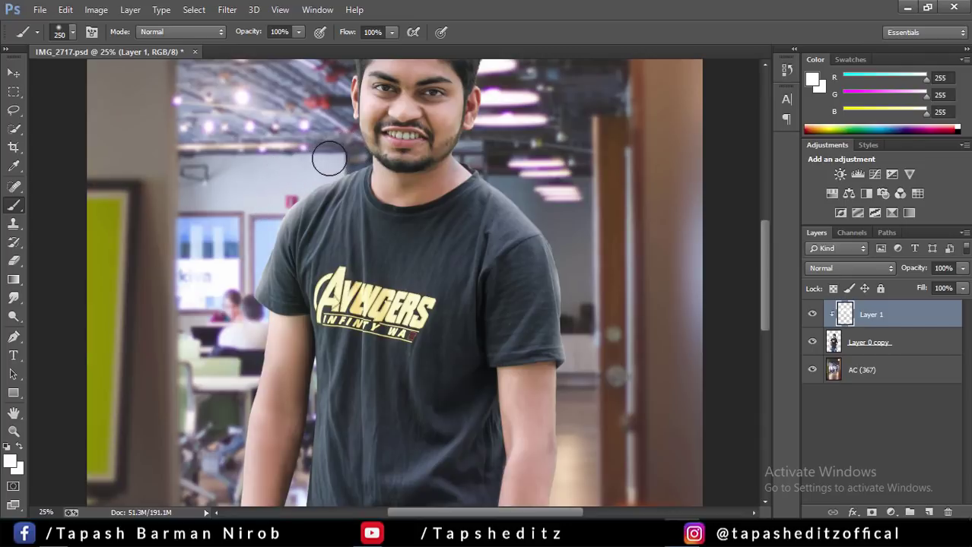
key(bracketleft)
key(bracketleft)
key(bracketleft)
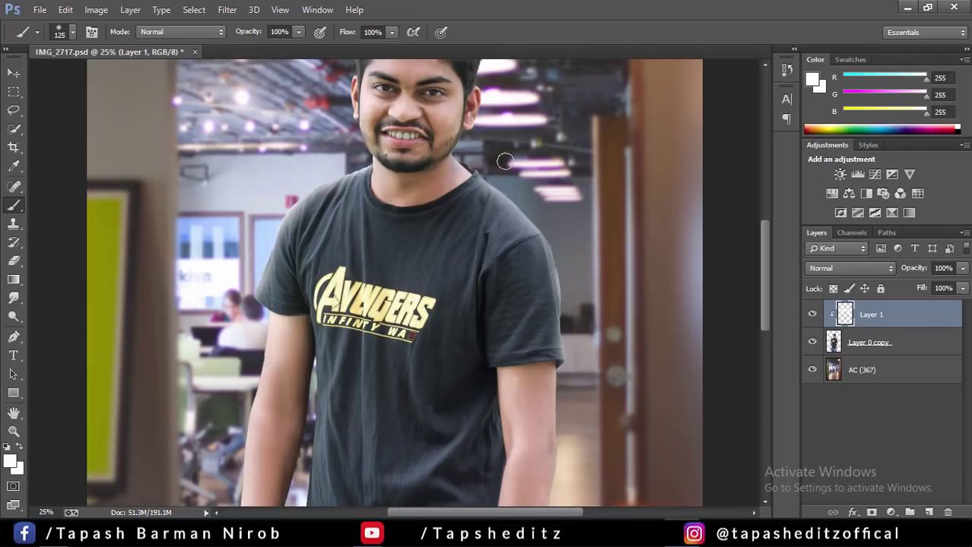
key(bracketright)
key(bracketright)
key(bracketright)
key(bracketright)
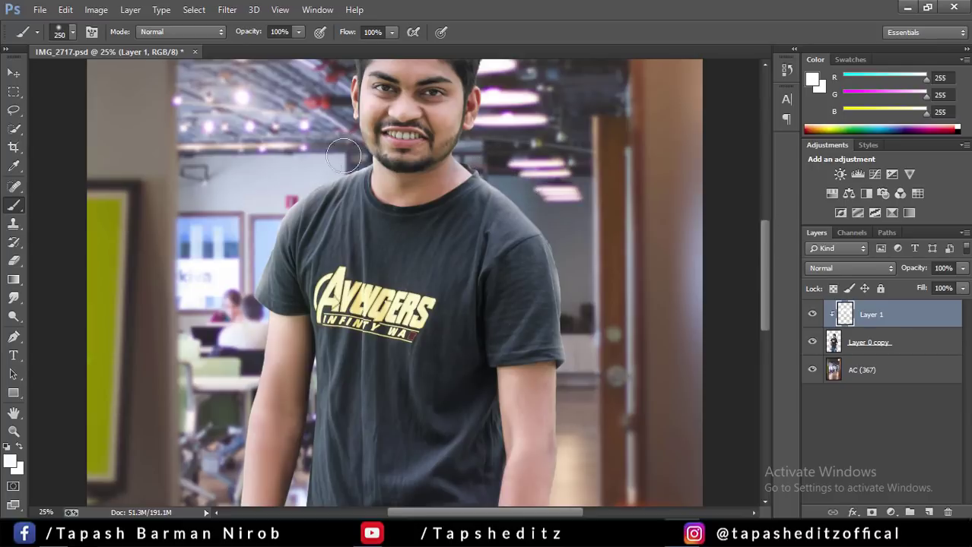
scroll(764, 253, down, 2)
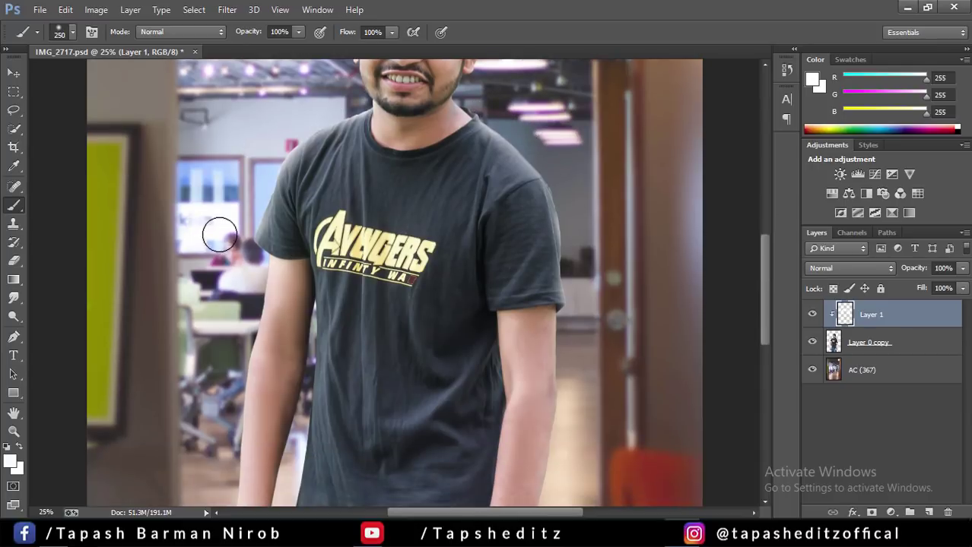
scroll(763, 260, down, 3)
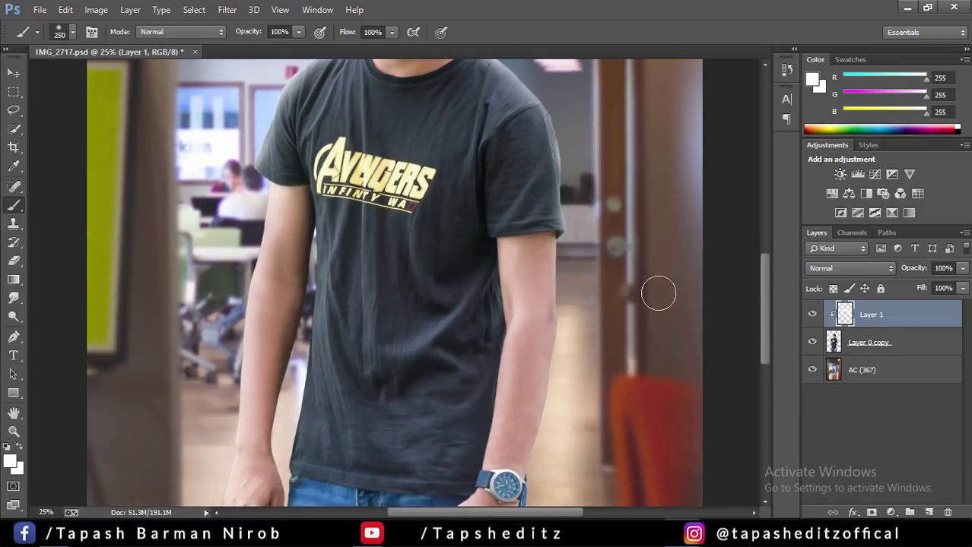
Step: Paint soft white light along the arm, near the watch and beside the sleeve edge
drag(581, 254, 563, 441)
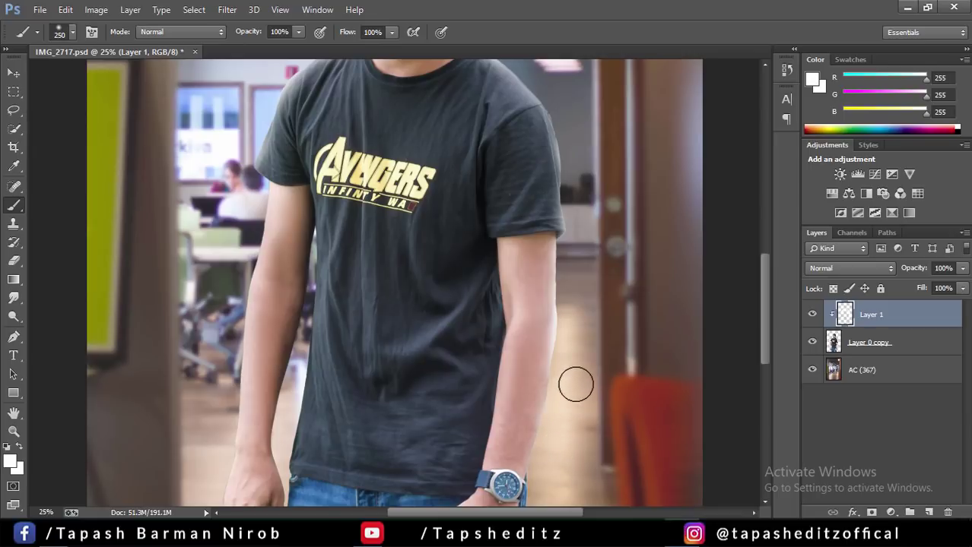
mouse_move(563, 442)
mouse_down()
mouse_move(565, 388)
mouse_move(542, 474)
mouse_up()
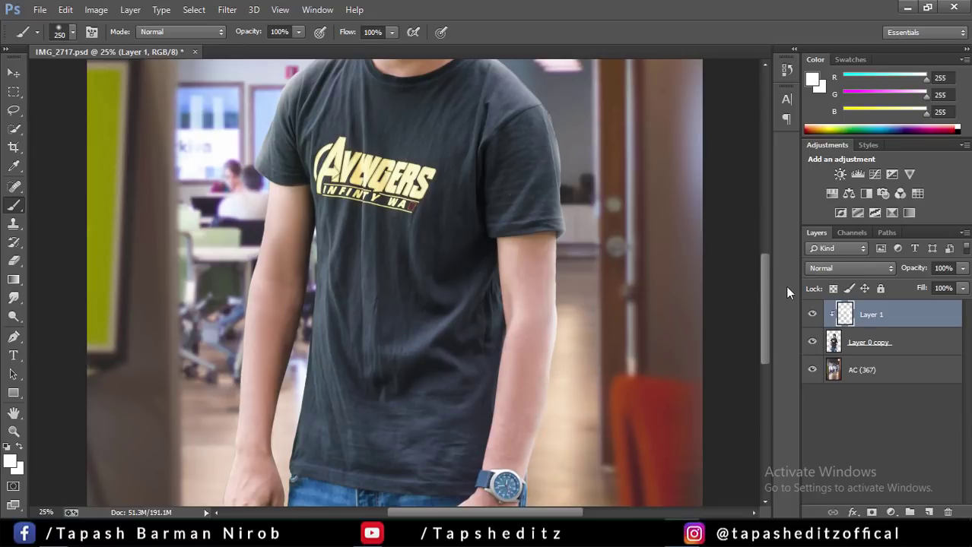
drag(766, 279, 767, 261)
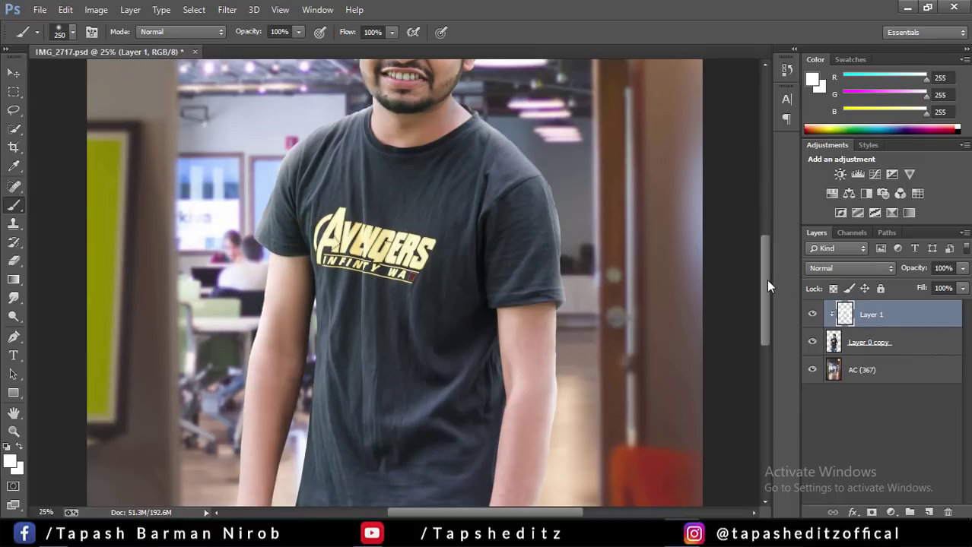
drag(766, 279, 766, 314)
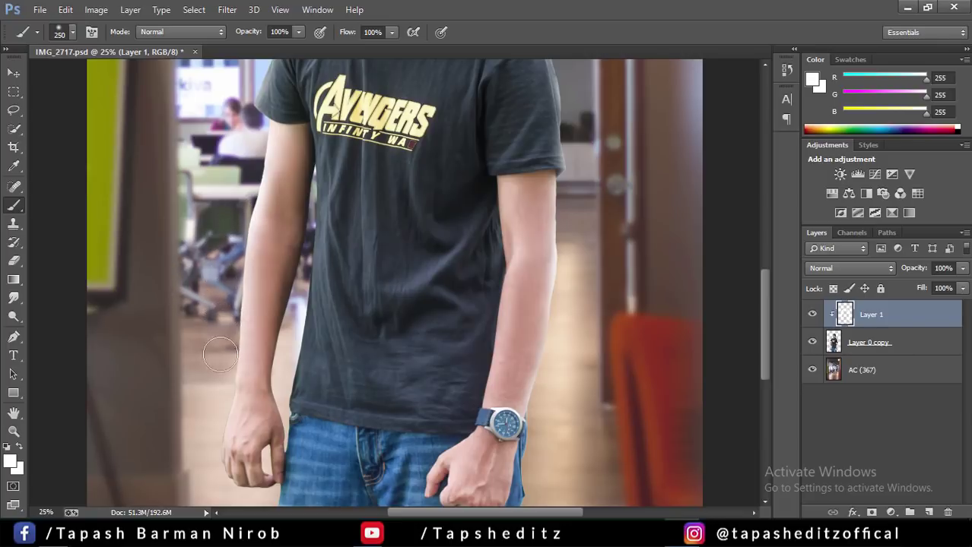
drag(767, 281, 767, 217)
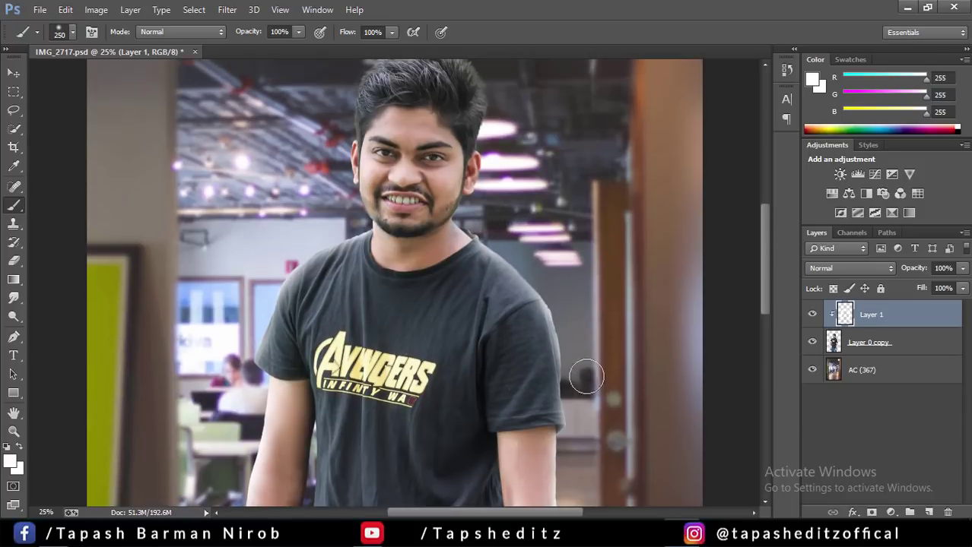
drag(580, 380, 576, 401)
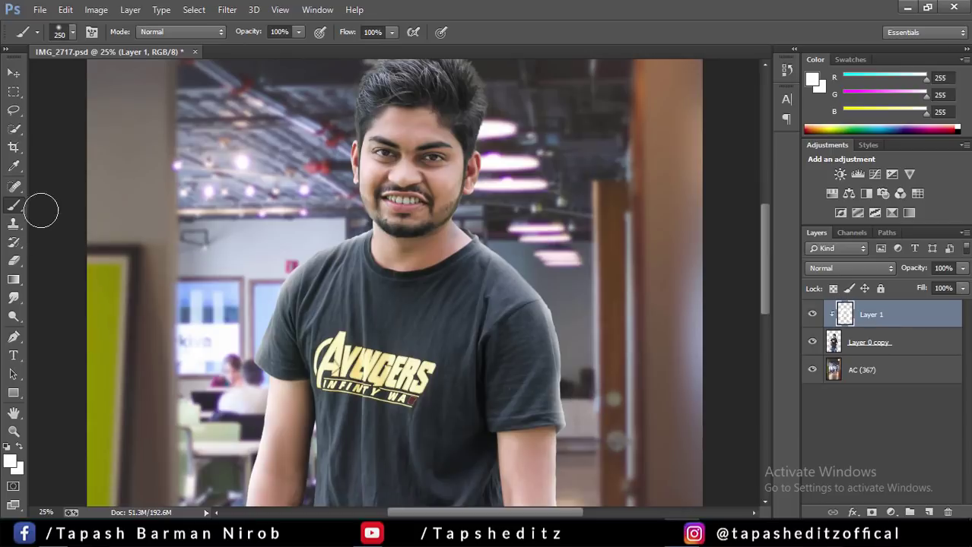
Step: Switch to the Eraser and zoom back out to view the whole composite
click(11, 264)
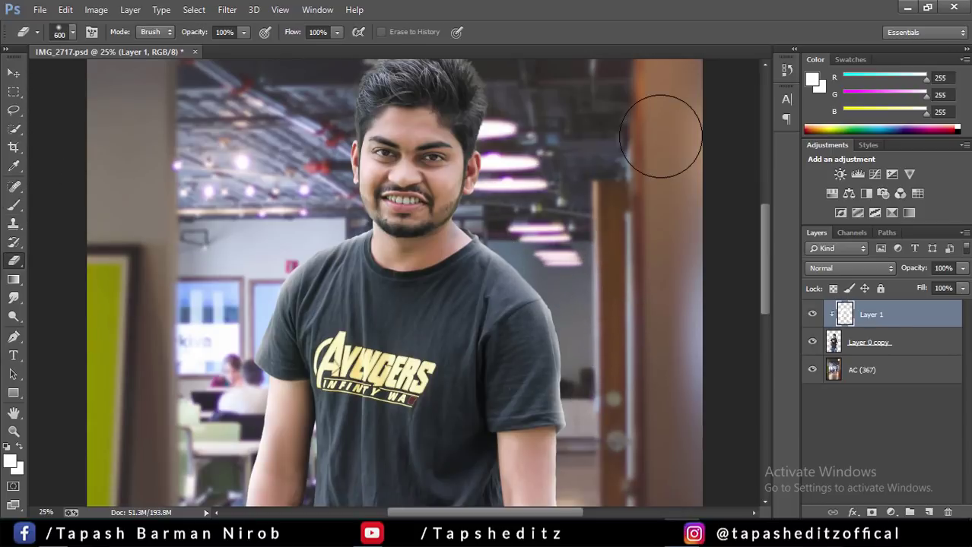
key(ctrl+minus)
key(ctrl+minus)
key(ctrl+minus)
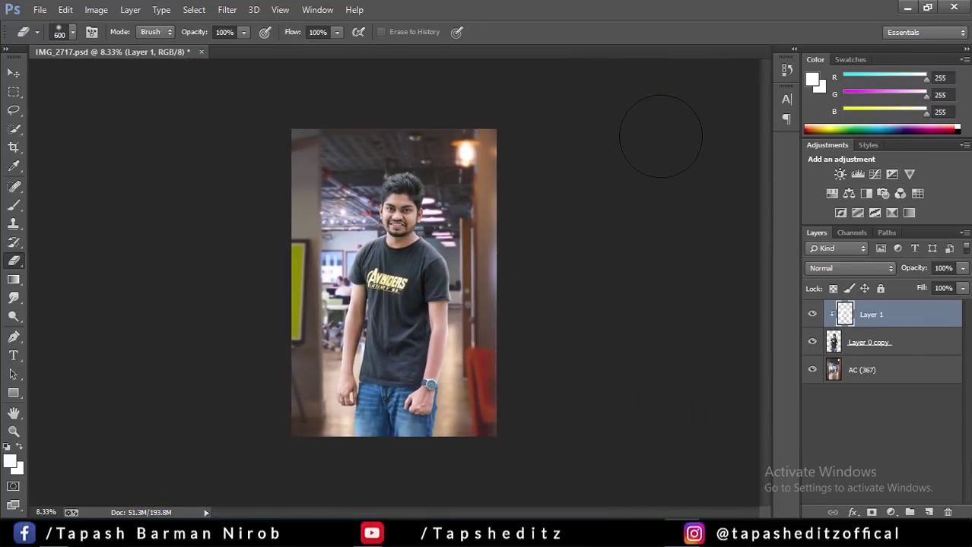
key(ctrl+minus)
key(ctrl+plus)
key(ctrl+plus)
key(ctrl+plus)
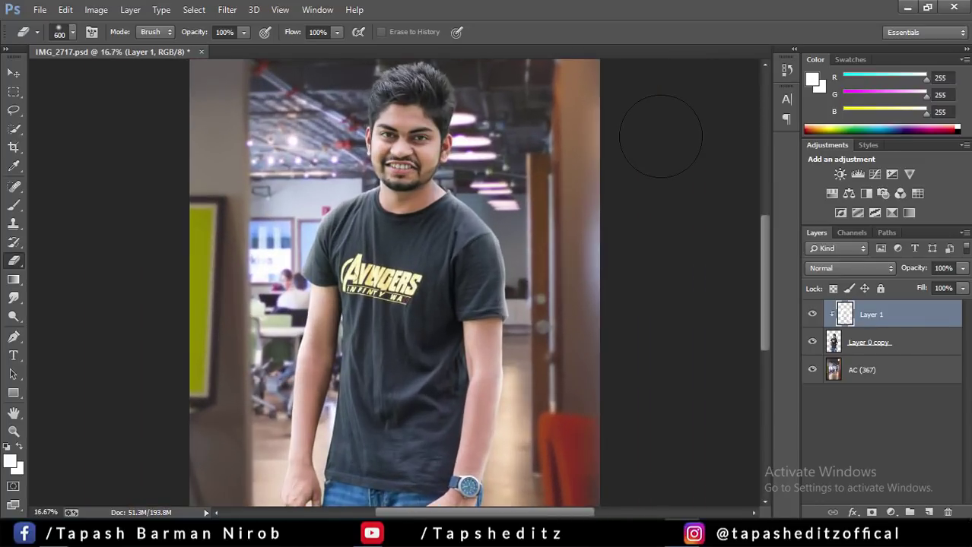
key(ctrl+minus)
key(ctrl+minus)
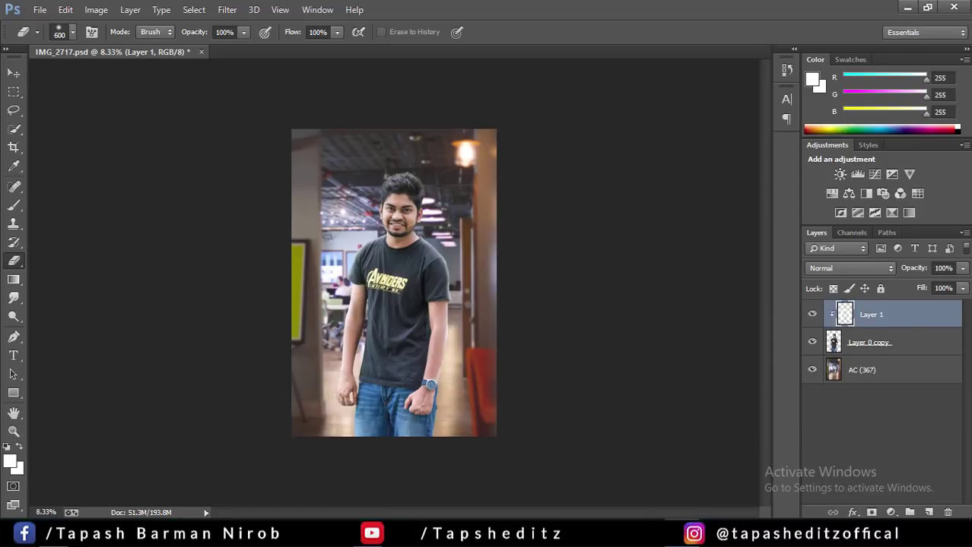
Step: On Layer 0 copy, apply Hue/Saturation to the Reds with Saturation +21 and Lightness +17
click(894, 344)
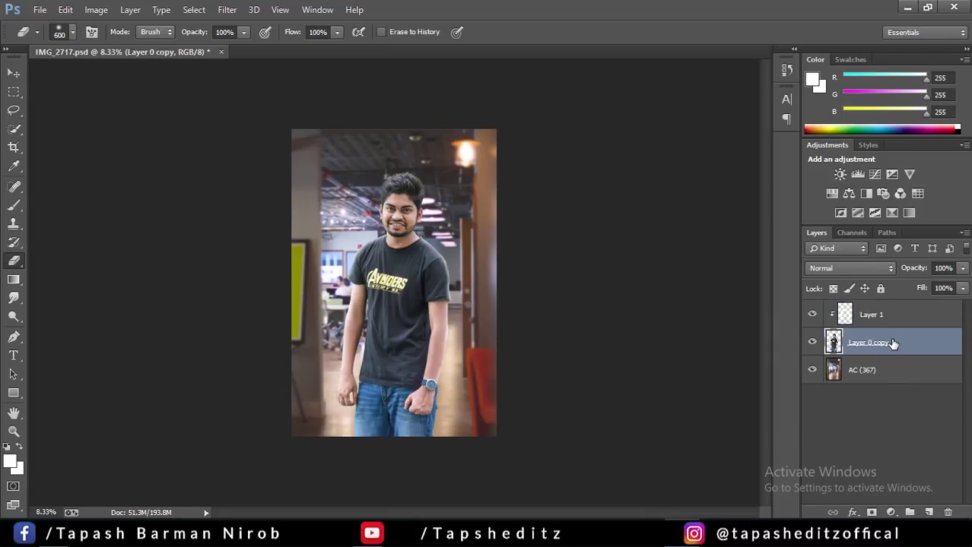
click(95, 10)
mouse_move(117, 46)
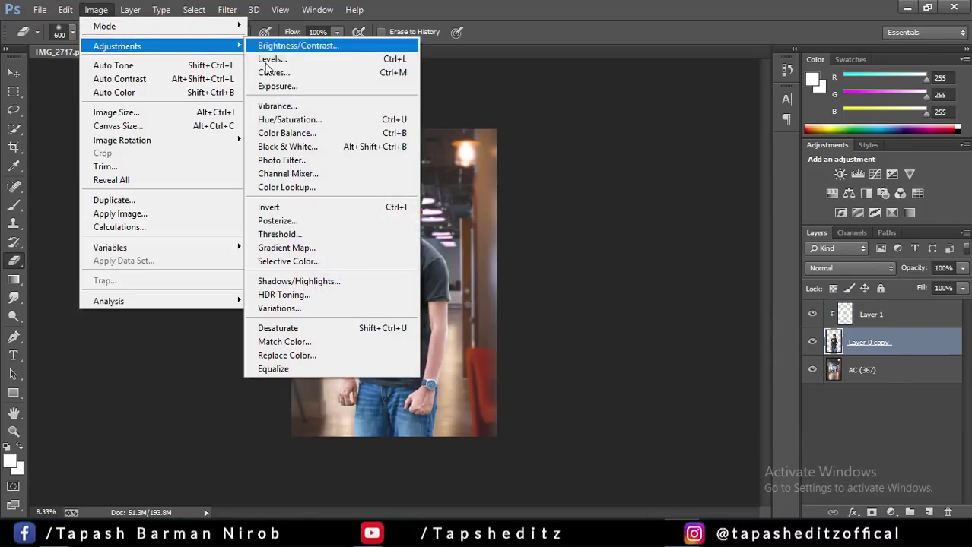
click(290, 122)
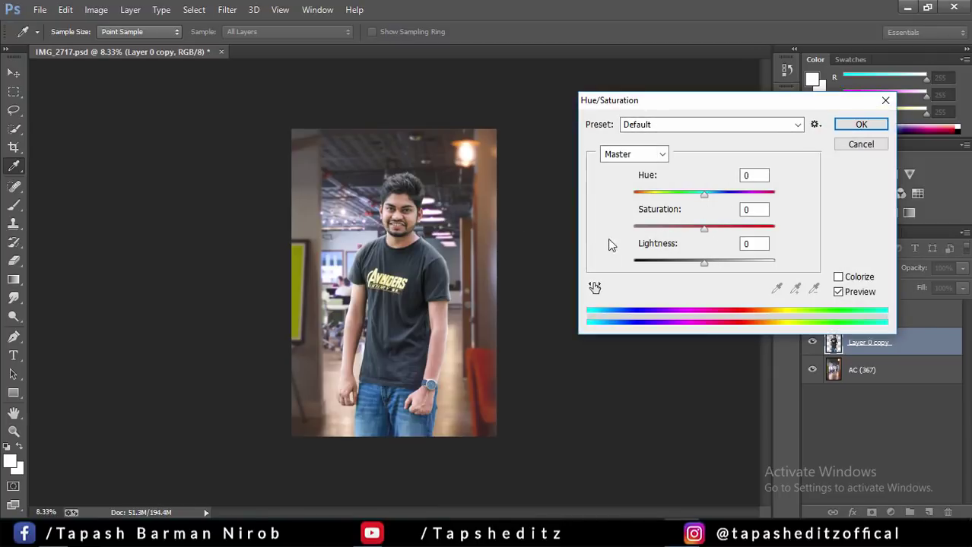
click(594, 286)
click(415, 212)
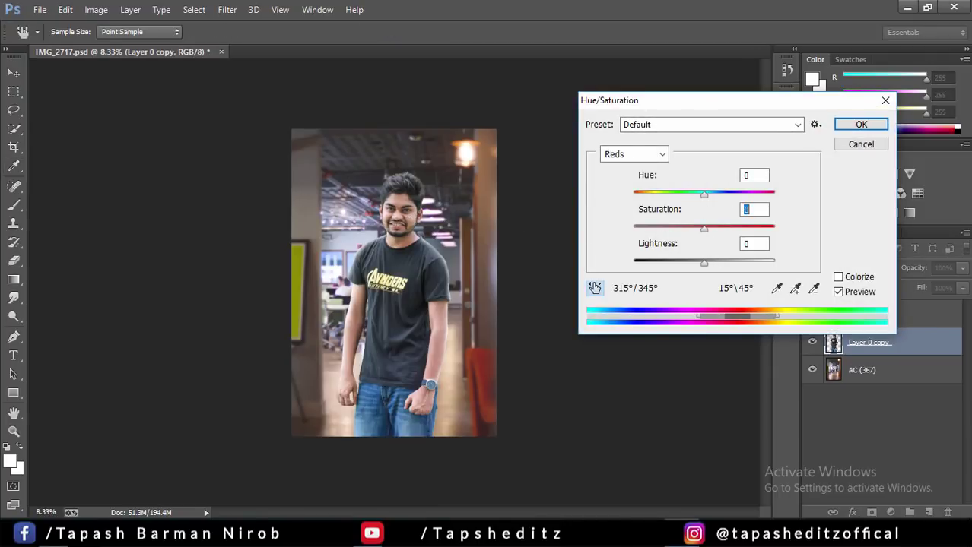
mouse_move(702, 228)
mouse_down()
mouse_move(719, 232)
mouse_move(709, 262)
mouse_move(728, 259)
mouse_move(715, 261)
mouse_up()
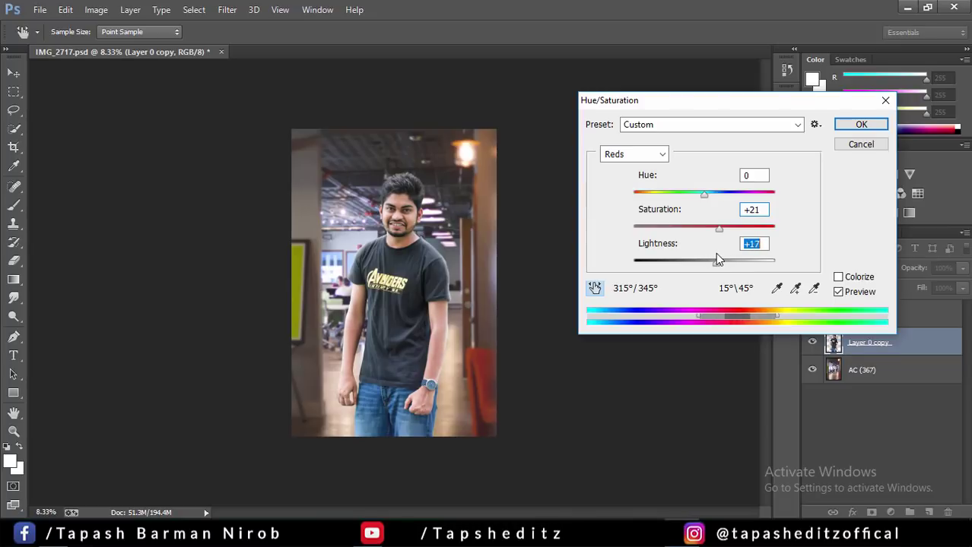
click(858, 131)
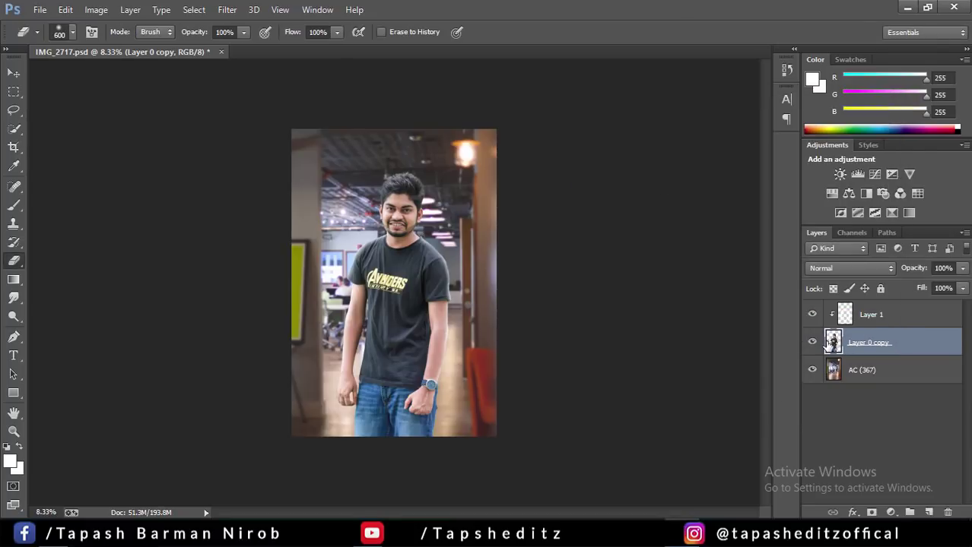
Step: Select Layer 1 and stamp all visible layers into a new merged Layer 2
key(ctrl+plus)
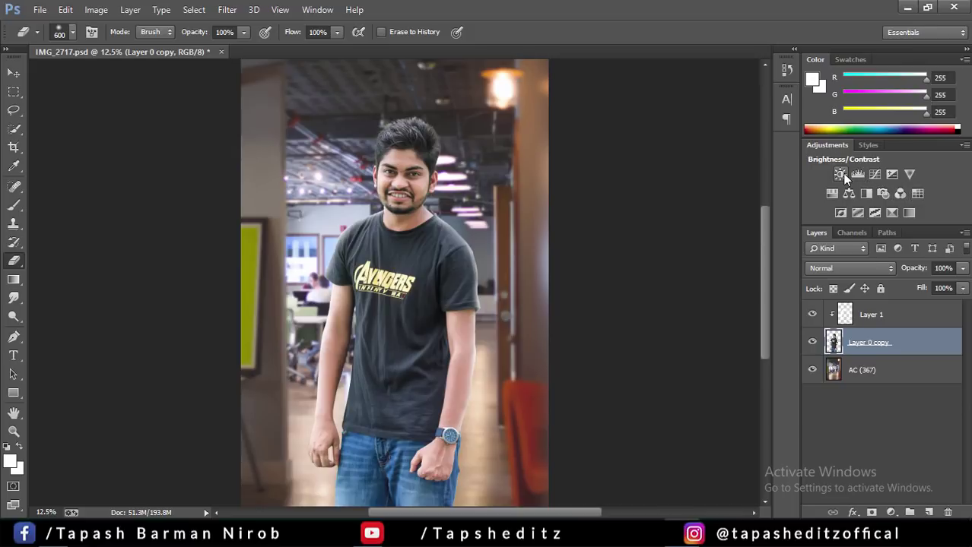
key(ctrl+minus)
key(ctrl+minus)
key(ctrl+minus)
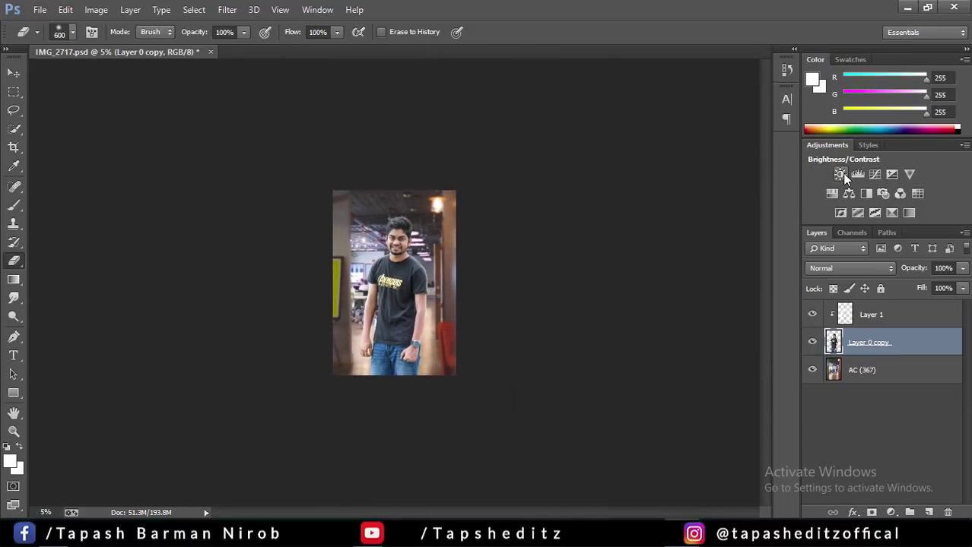
key(ctrl+plus)
key(ctrl+plus)
key(ctrl+plus)
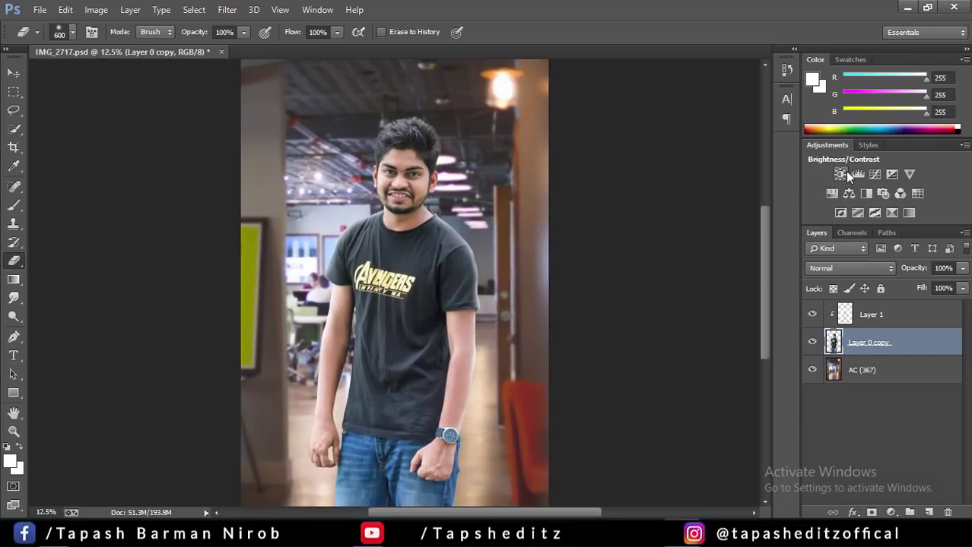
key(ctrl+minus)
click(904, 322)
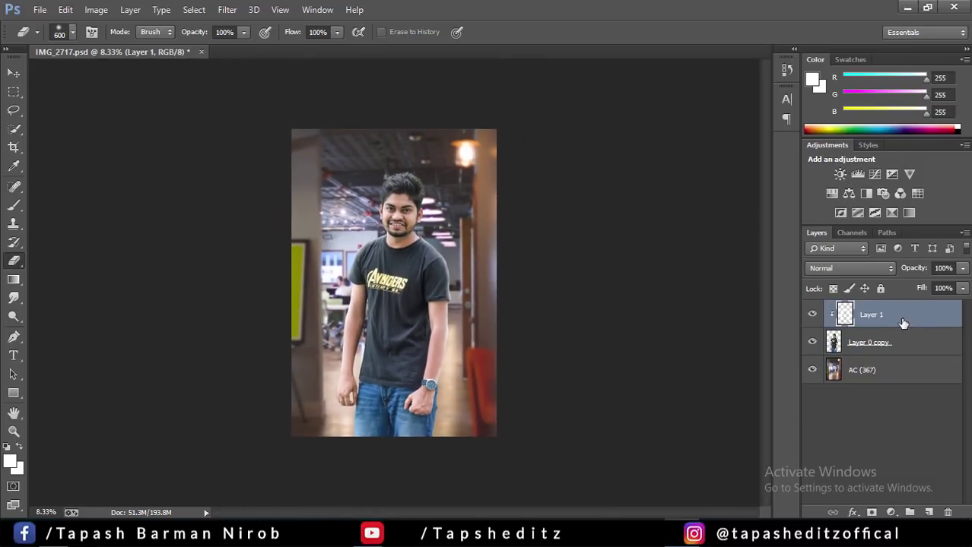
key(ctrl+shift+alt+e)
click(227, 9)
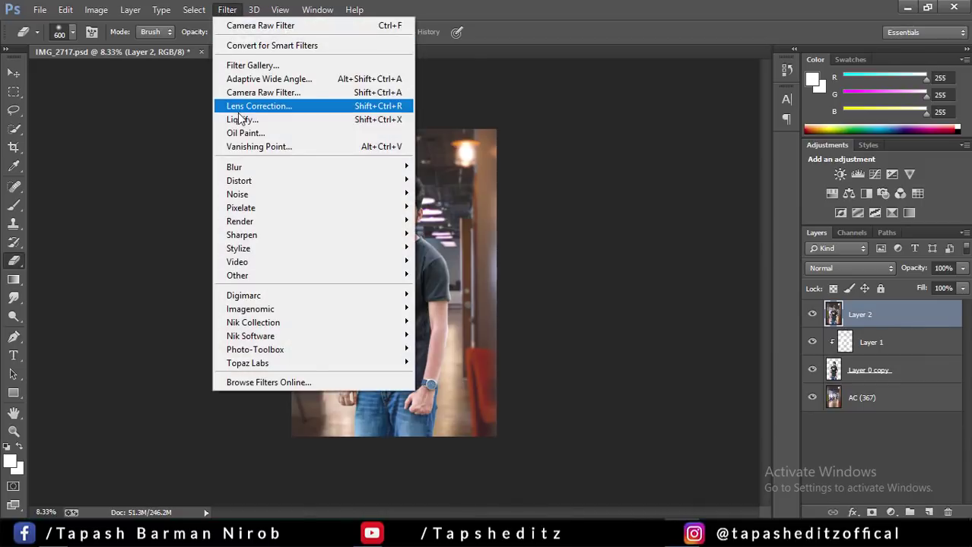
Step: Open Camera Raw on Layer 2 and set Shadows +57, Blacks -19 and Clarity +3
click(237, 92)
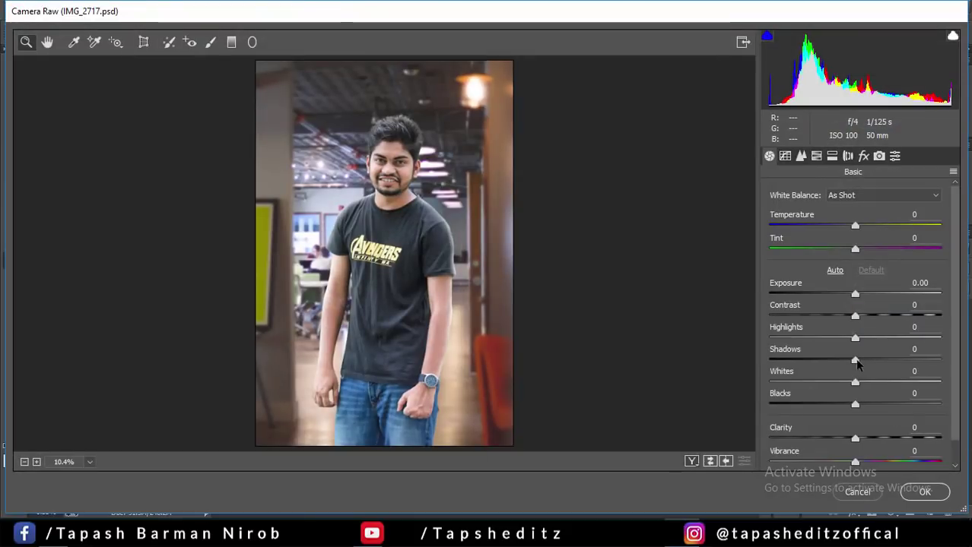
drag(865, 364, 903, 360)
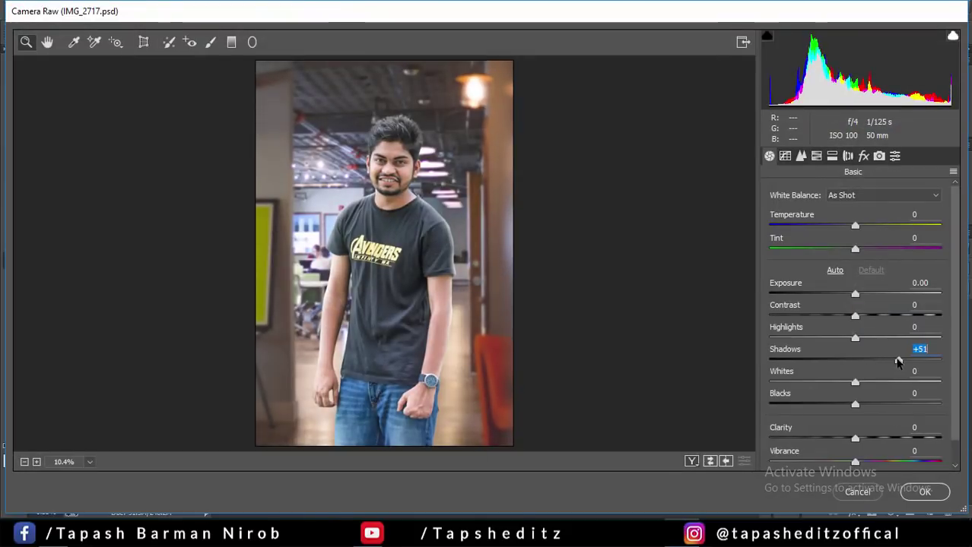
drag(855, 405, 838, 404)
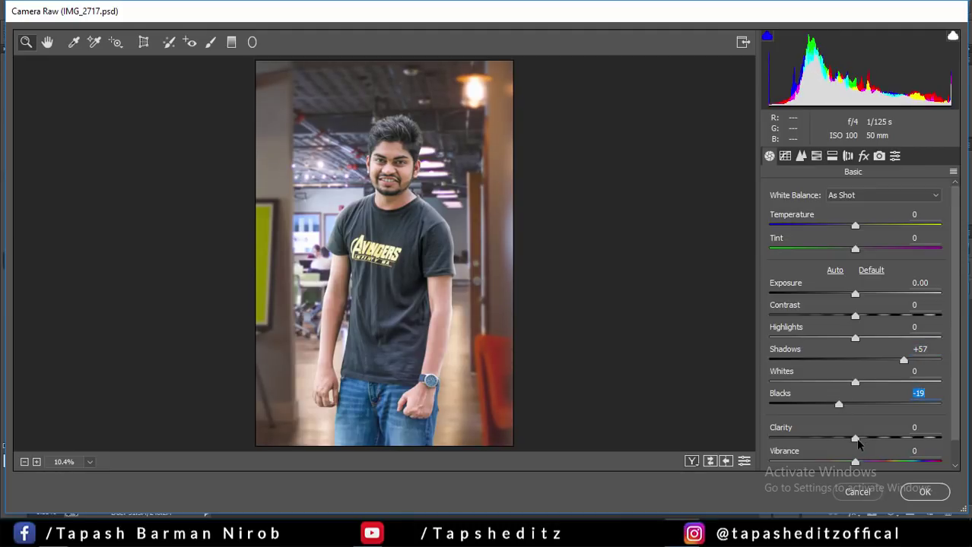
drag(855, 440, 861, 438)
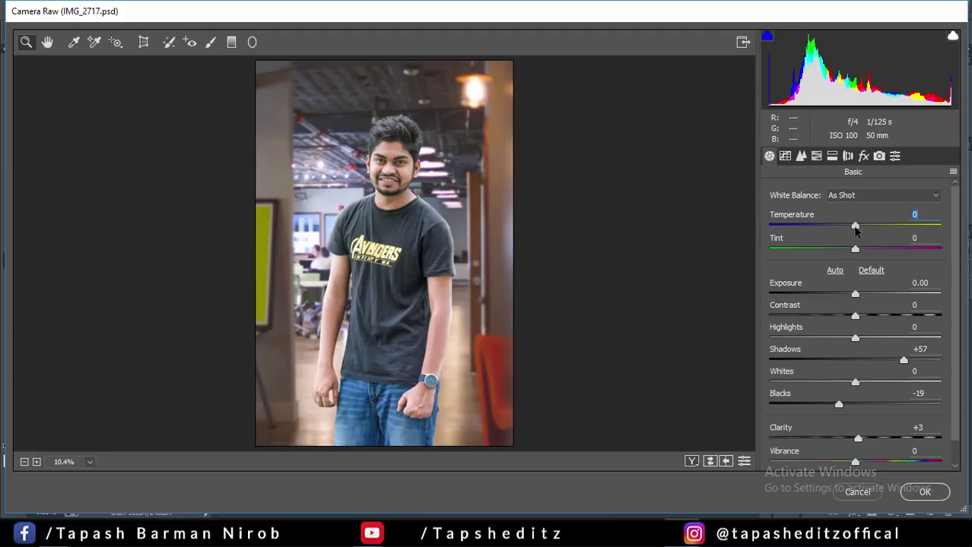
Step: Reset Temperature to 0, set Tint to +5 and Vibrance to +23
drag(855, 226, 857, 228)
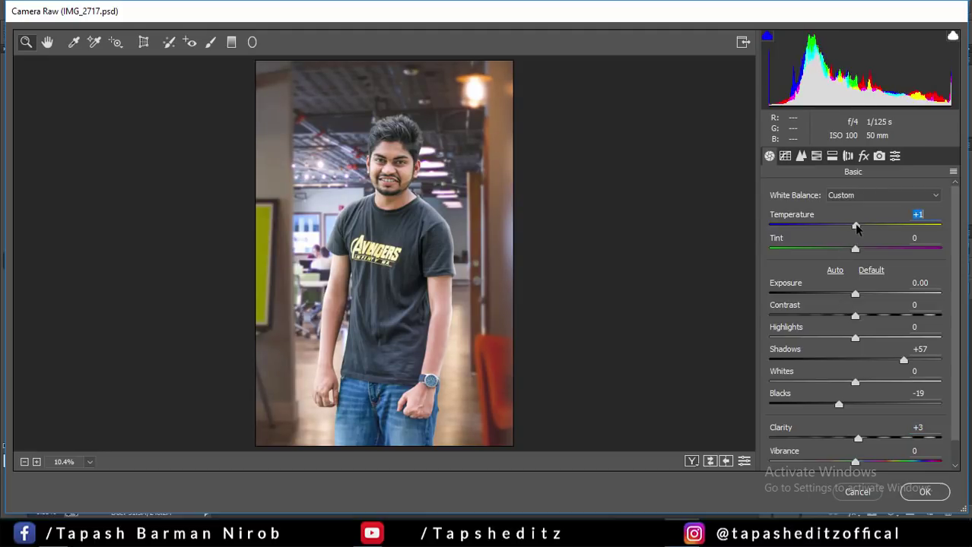
double_click(856, 227)
drag(856, 251, 862, 251)
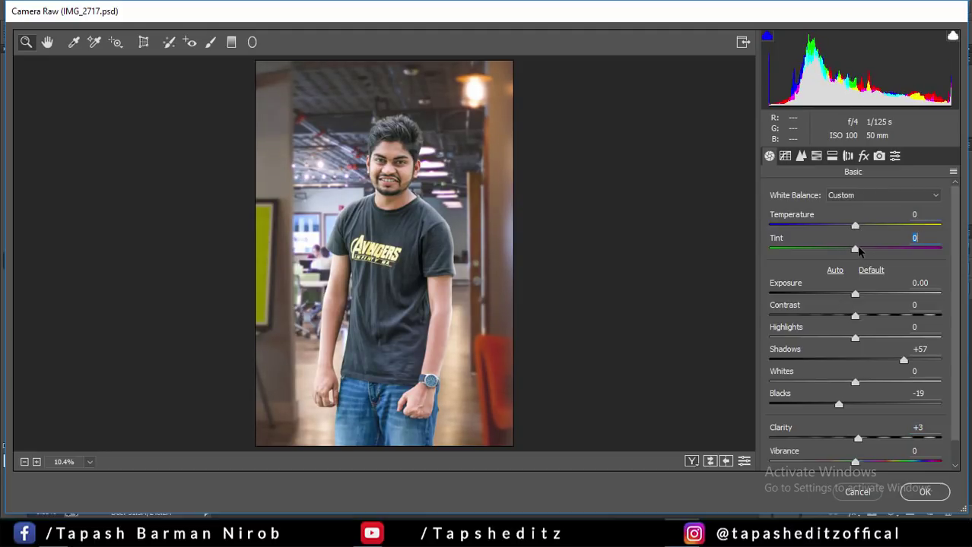
drag(855, 462, 874, 462)
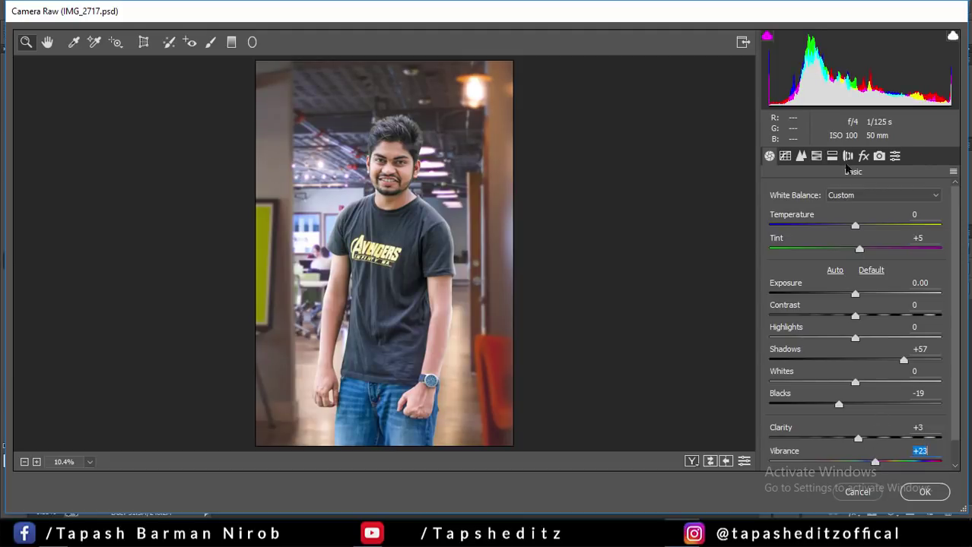
click(786, 155)
Step: Set Sharpening Amount to 34 and brighten the orange luminance in HSL
click(801, 157)
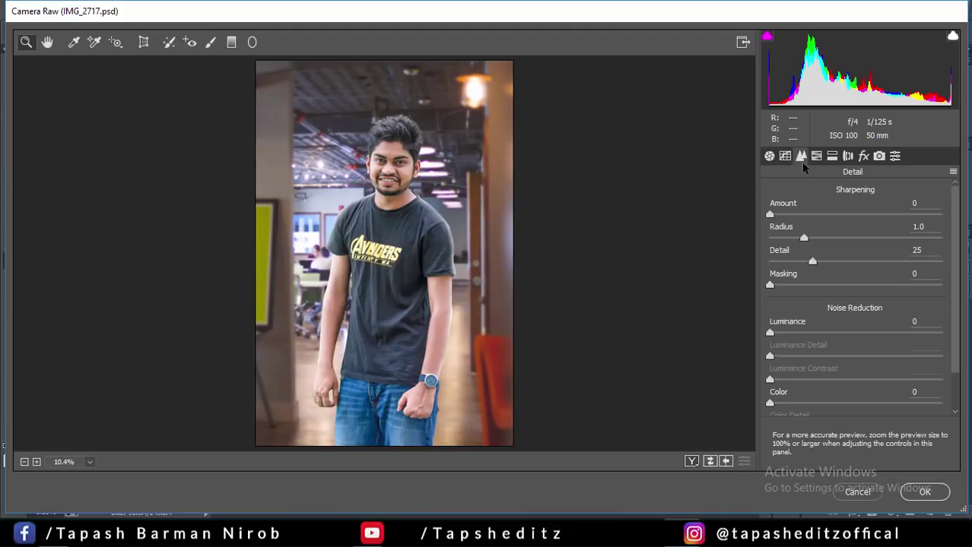
click(808, 216)
click(816, 160)
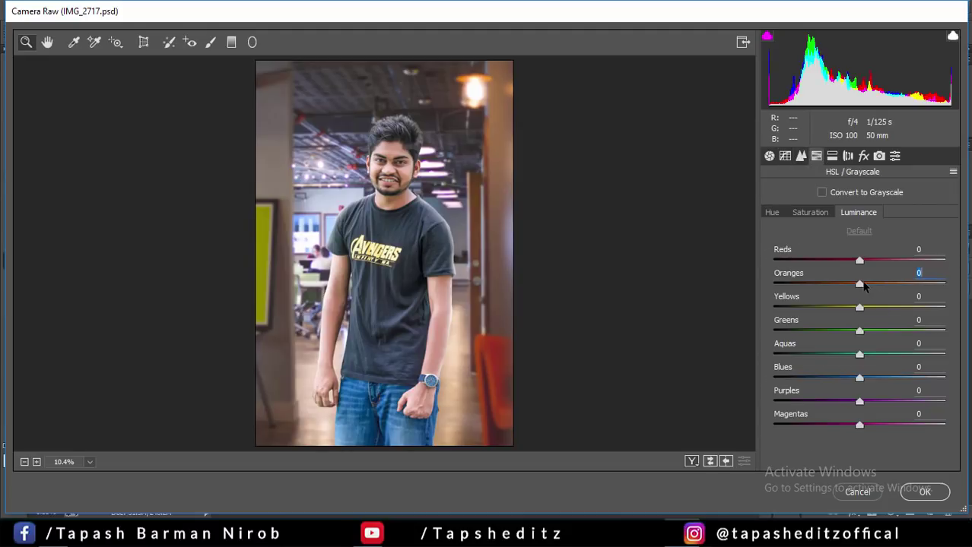
mouse_move(861, 284)
mouse_down()
mouse_move(894, 284)
mouse_move(876, 281)
mouse_move(863, 305)
mouse_up()
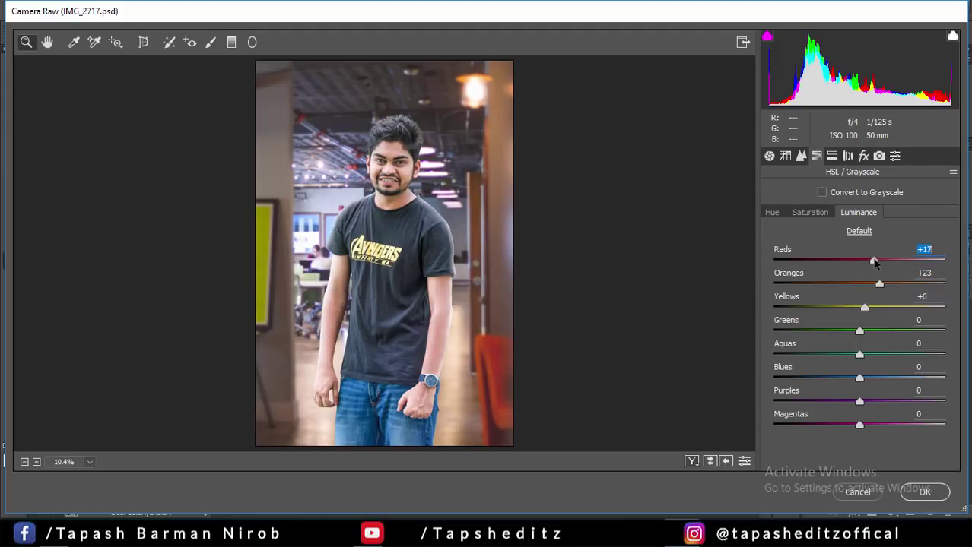
Step: Set HSL saturation: Reds +33, Oranges up, Yellows +6, Greens +63, Aquas +59, Blues +23
click(808, 213)
click(859, 262)
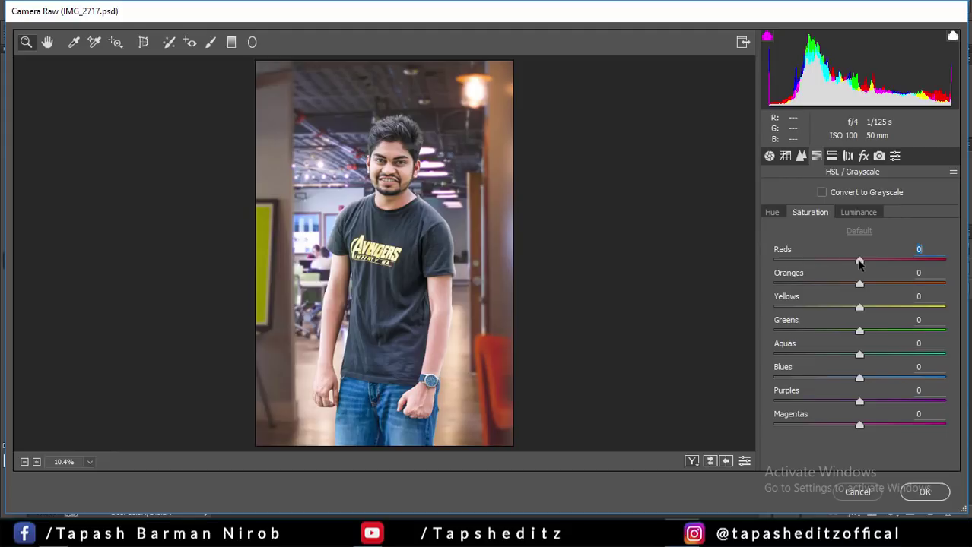
mouse_move(876, 262)
mouse_down()
mouse_move(807, 256)
mouse_move(887, 256)
mouse_up()
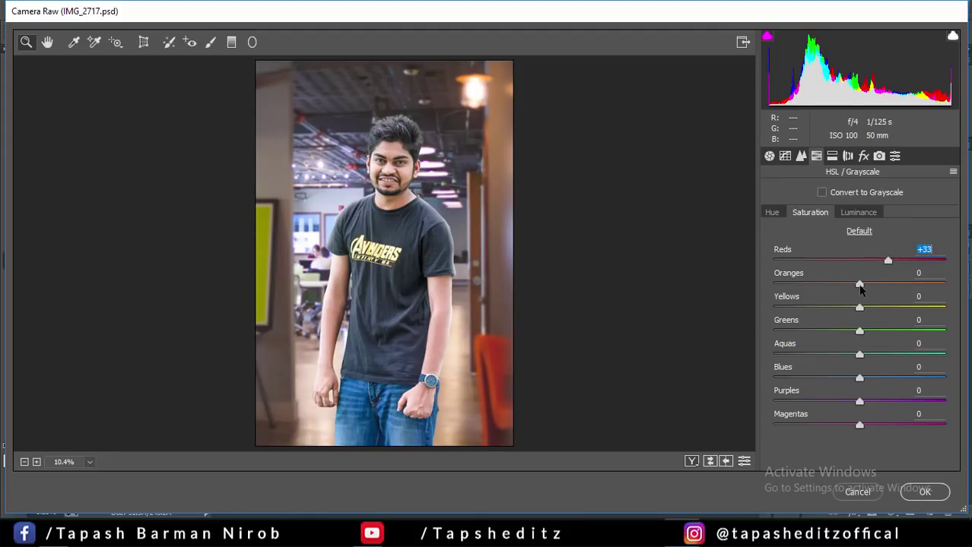
mouse_move(859, 286)
mouse_down()
mouse_move(885, 280)
mouse_move(841, 306)
mouse_move(779, 306)
mouse_move(868, 307)
mouse_up()
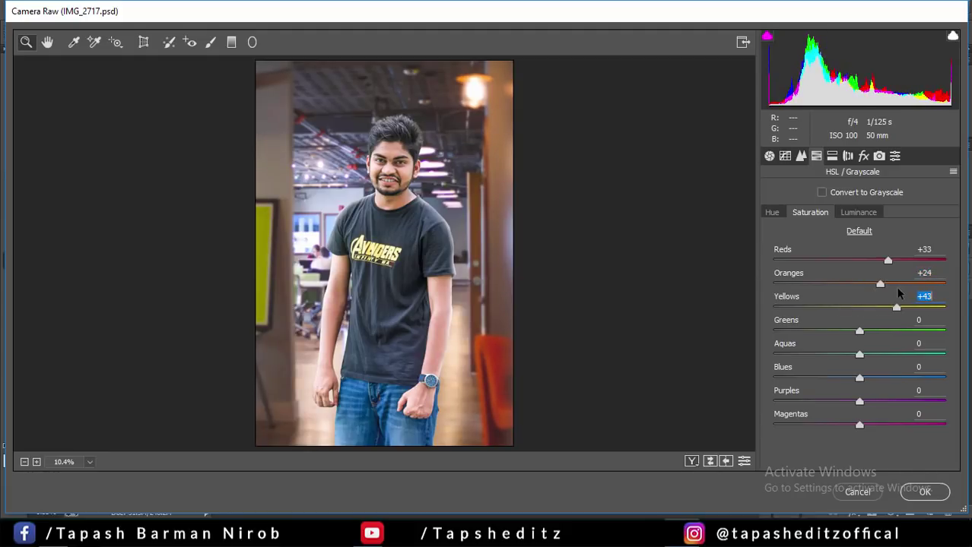
click(864, 298)
mouse_move(859, 332)
mouse_down()
mouse_move(803, 330)
mouse_move(913, 331)
mouse_up()
drag(859, 354, 909, 353)
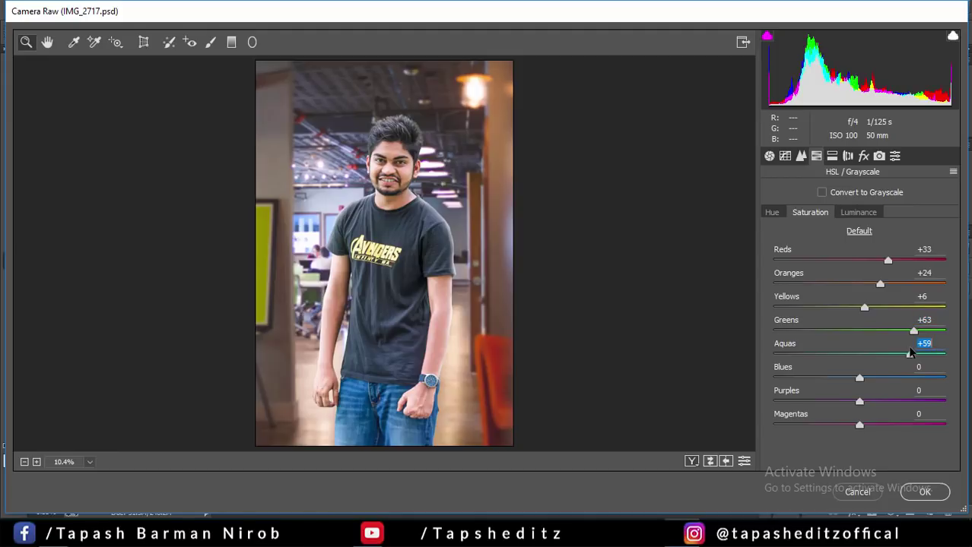
drag(860, 378, 879, 378)
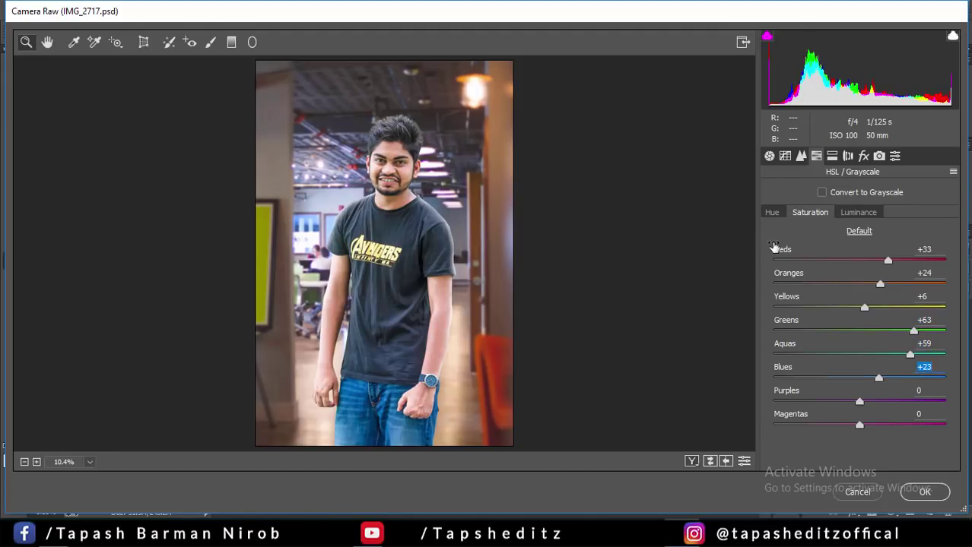
Step: Shift HSL hues to Blues -28, Oranges -7 and Yellows +15
click(772, 213)
drag(859, 377, 836, 375)
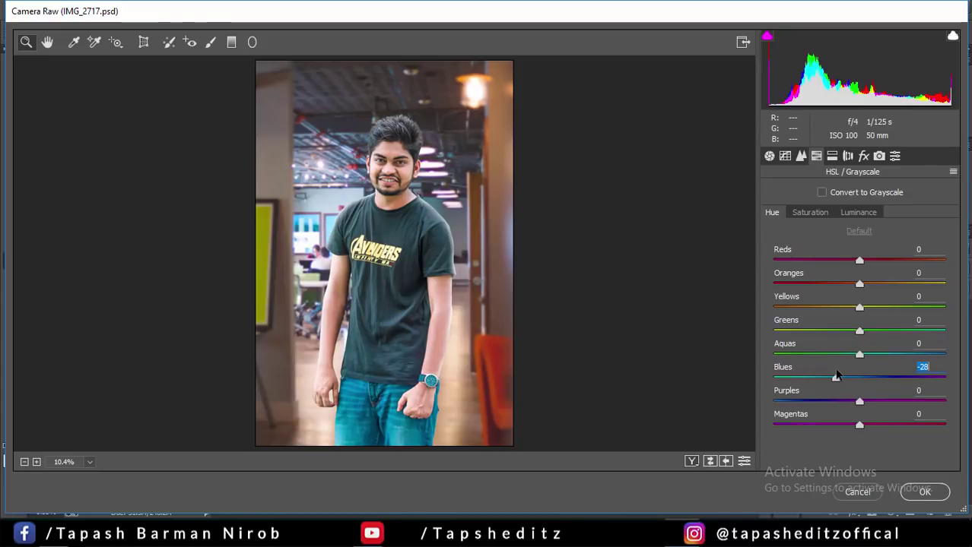
mouse_move(859, 285)
mouse_down()
mouse_move(849, 283)
mouse_move(858, 287)
mouse_move(844, 307)
mouse_move(867, 305)
mouse_up()
Step: Set Dehaze to -4 and a Highlight Priority post-crop vignette of -6
click(864, 157)
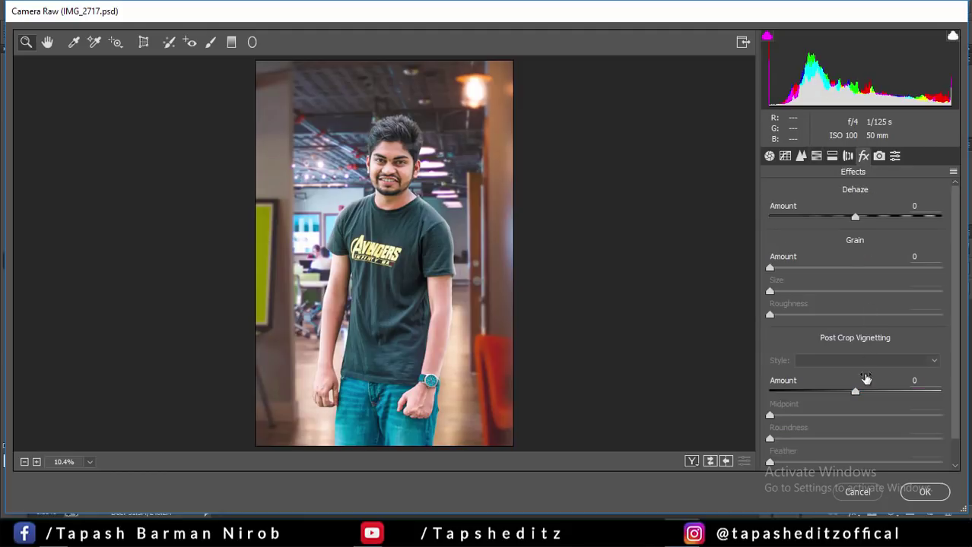
drag(846, 217, 851, 216)
mouse_move(856, 391)
mouse_down()
mouse_move(844, 383)
mouse_move(853, 387)
mouse_up()
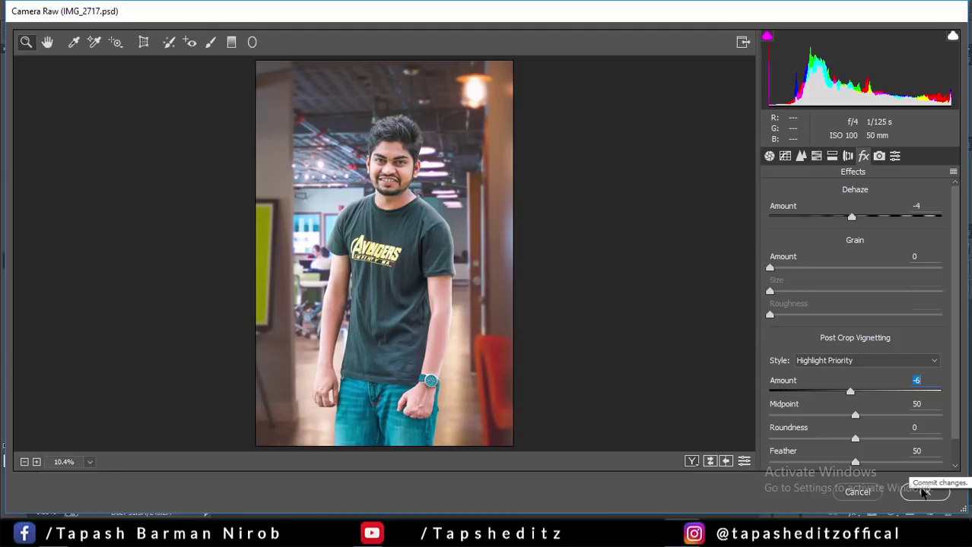
click(848, 156)
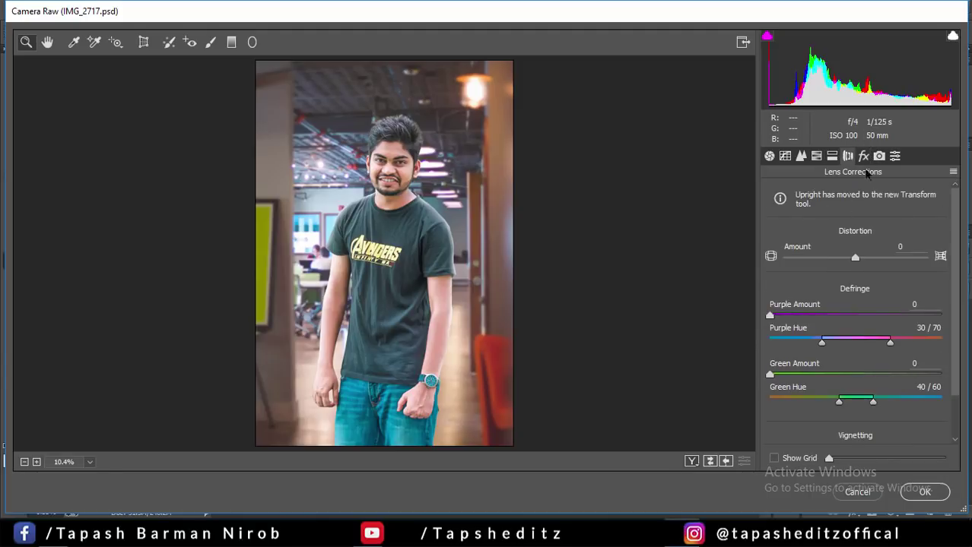
click(879, 155)
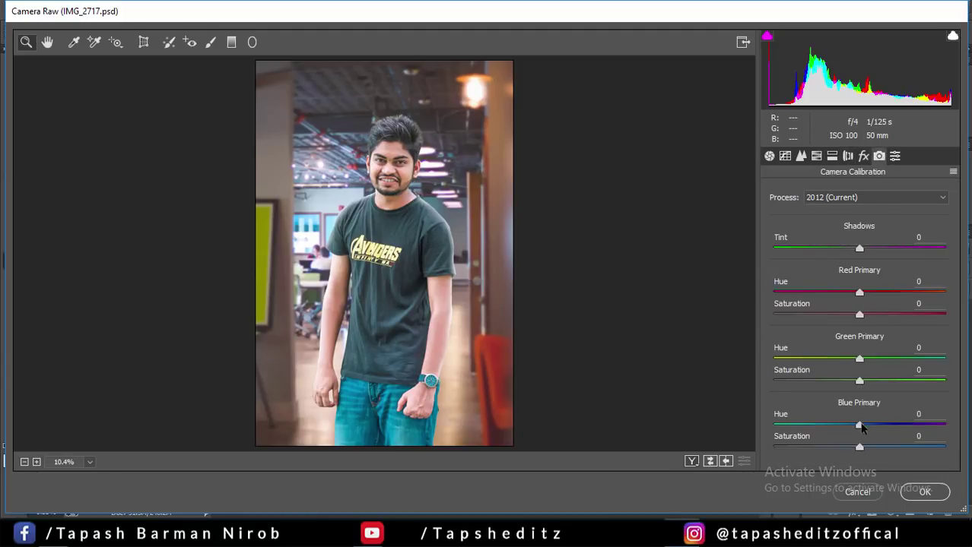
Step: Set Blue Primary hue -21 and Red Primary hue +2, then apply the grade to Layer 2
drag(859, 425, 842, 422)
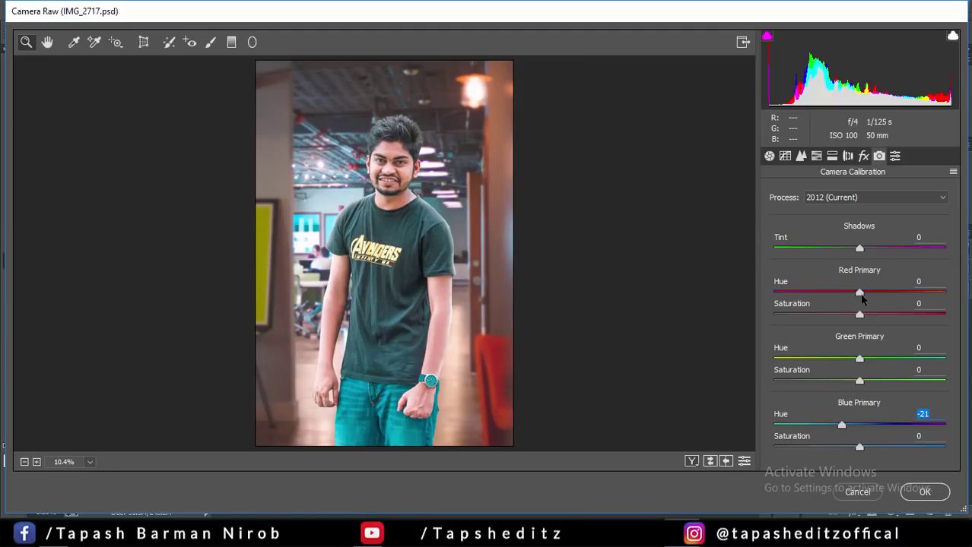
drag(879, 296, 863, 296)
click(916, 494)
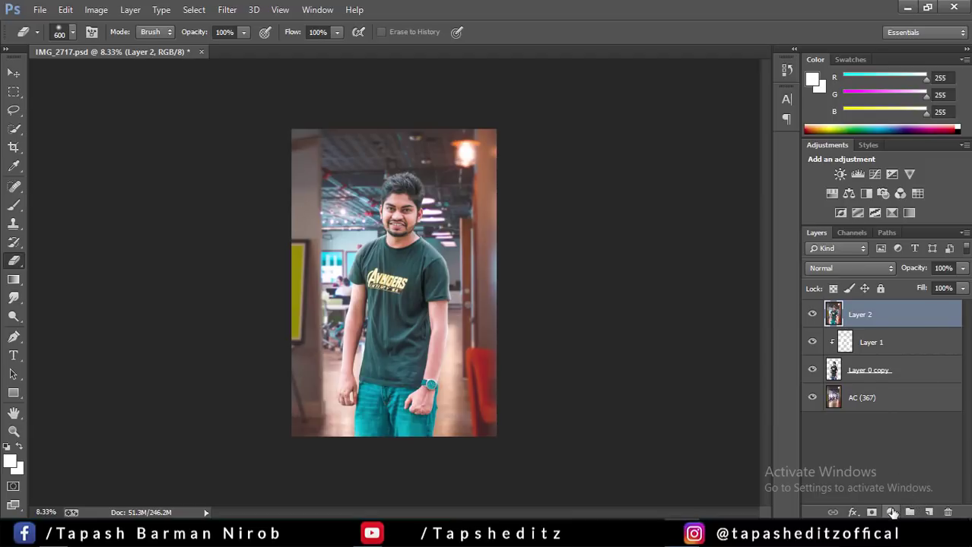
Step: Add a Color Lookup layer and pick the Fuji ETERNA 250D Kodak 2395 3DLUT
click(917, 194)
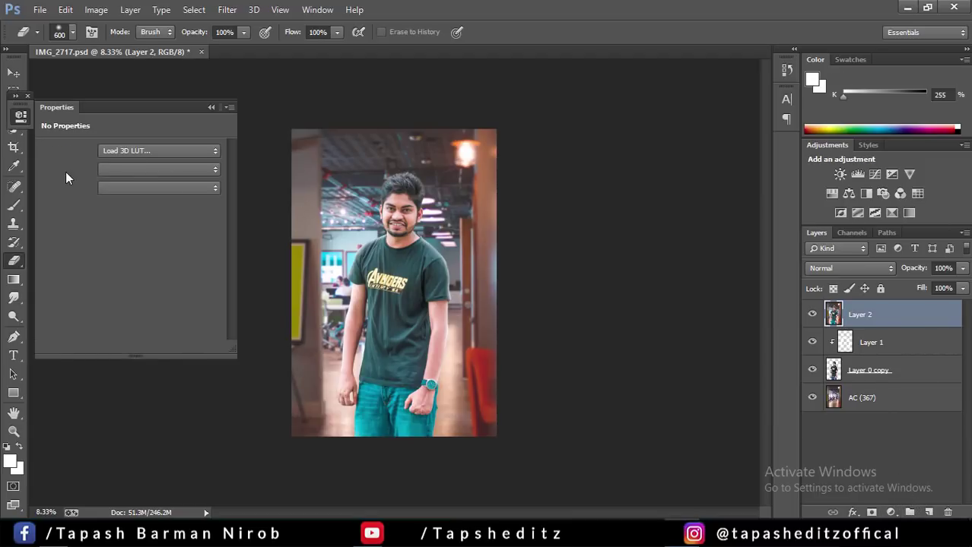
click(126, 150)
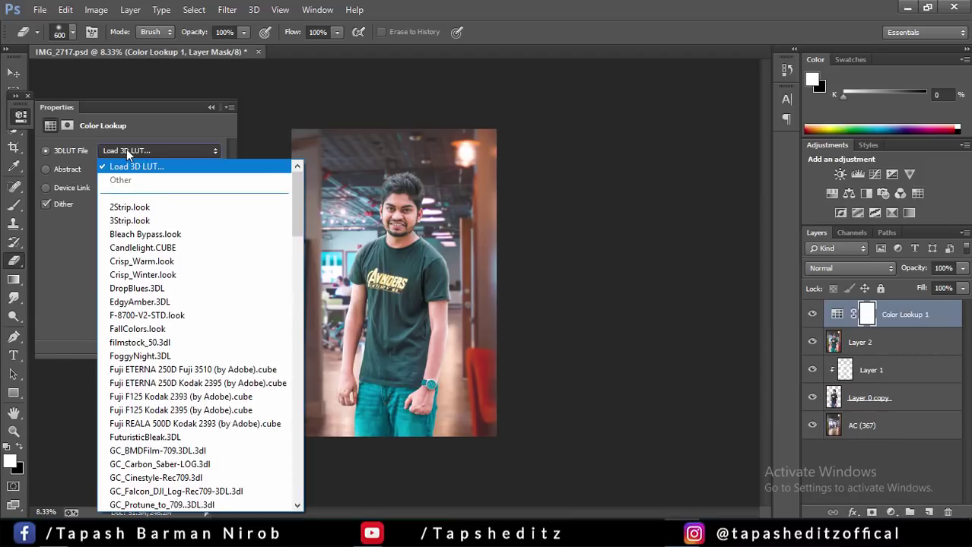
click(144, 368)
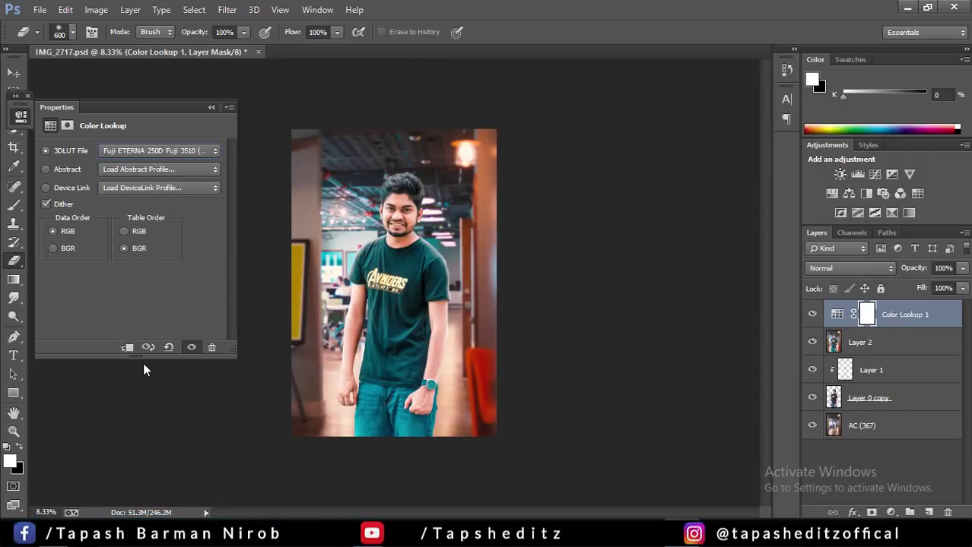
key(Down)
key(Down)
key(Down)
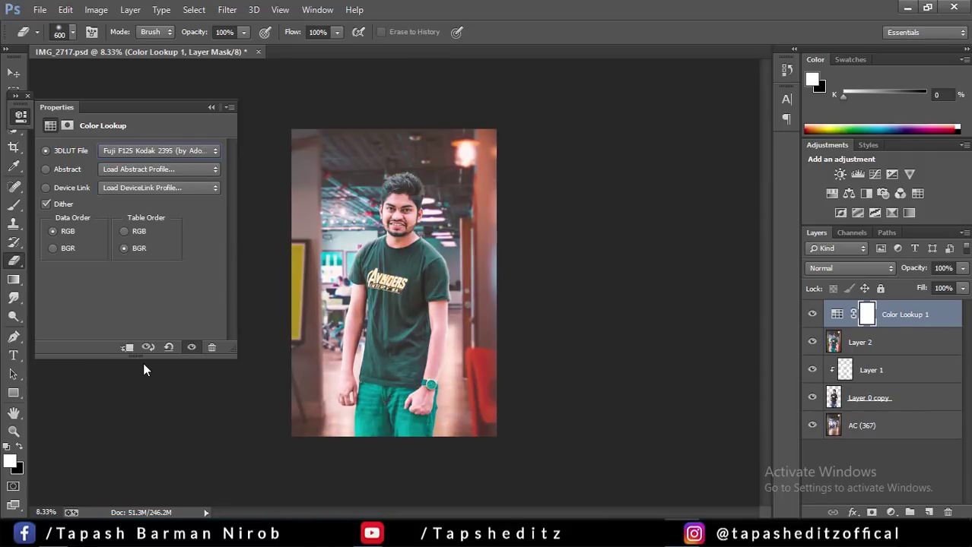
key(Down)
key(Down)
key(Down)
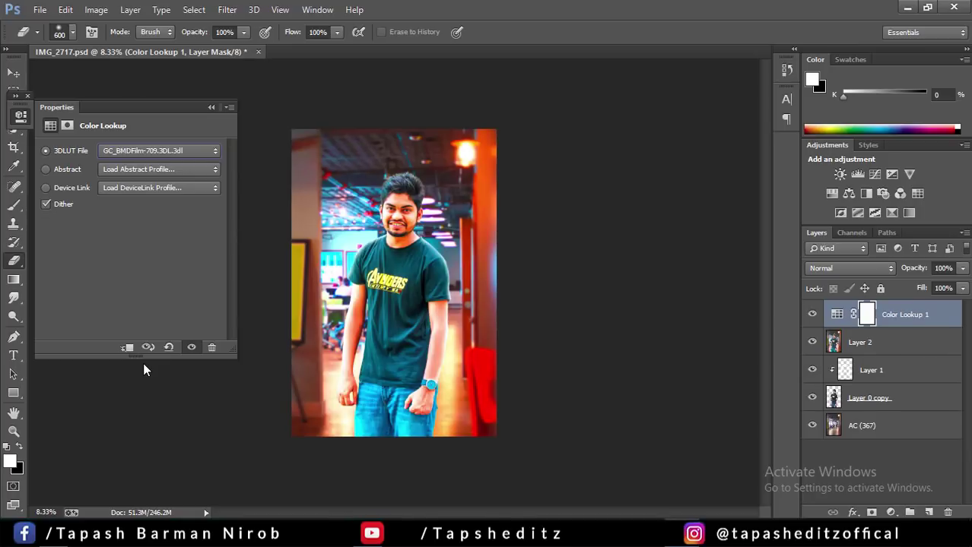
key(Down)
key(Down)
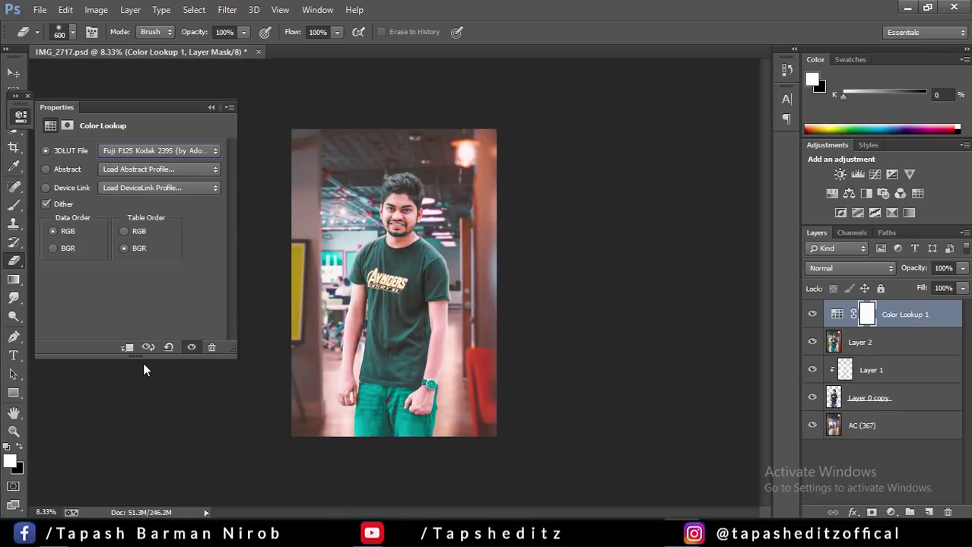
key(Down)
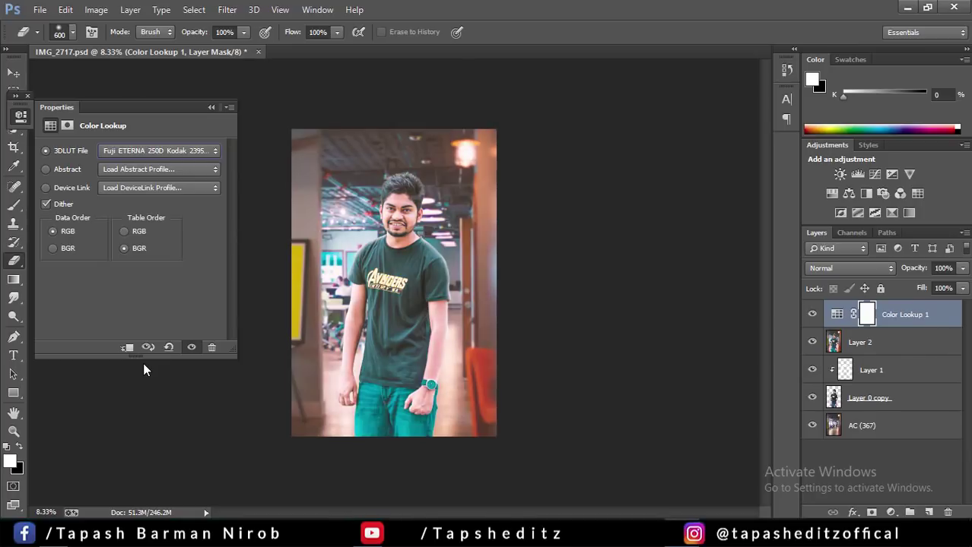
Step: Compare the Color Lookup effect on and off and lower its opacity to 38%
click(212, 107)
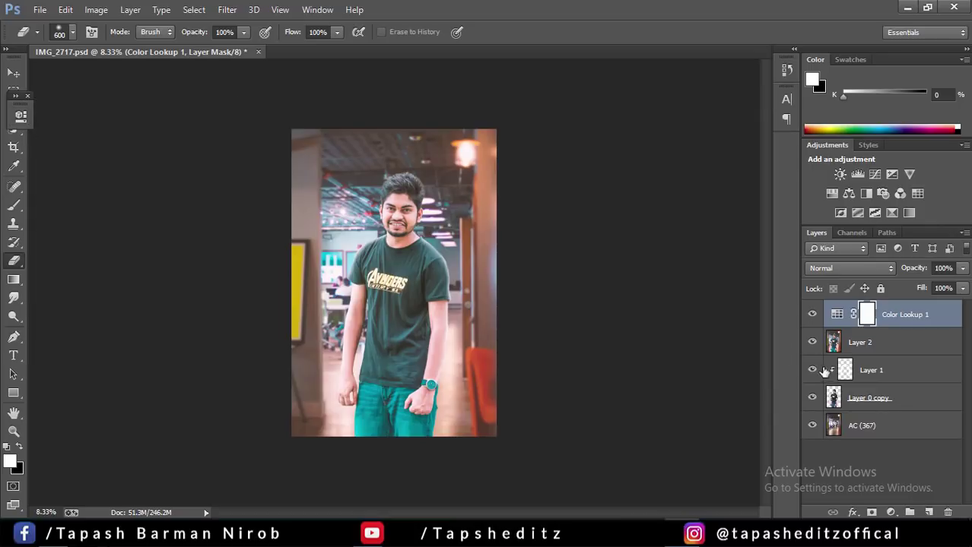
click(812, 315)
click(812, 315)
click(963, 269)
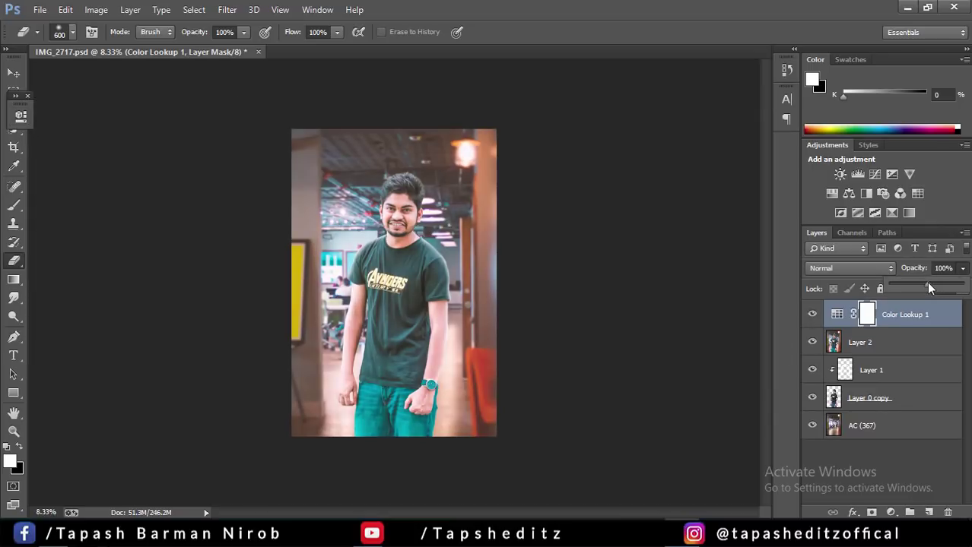
drag(929, 284, 918, 281)
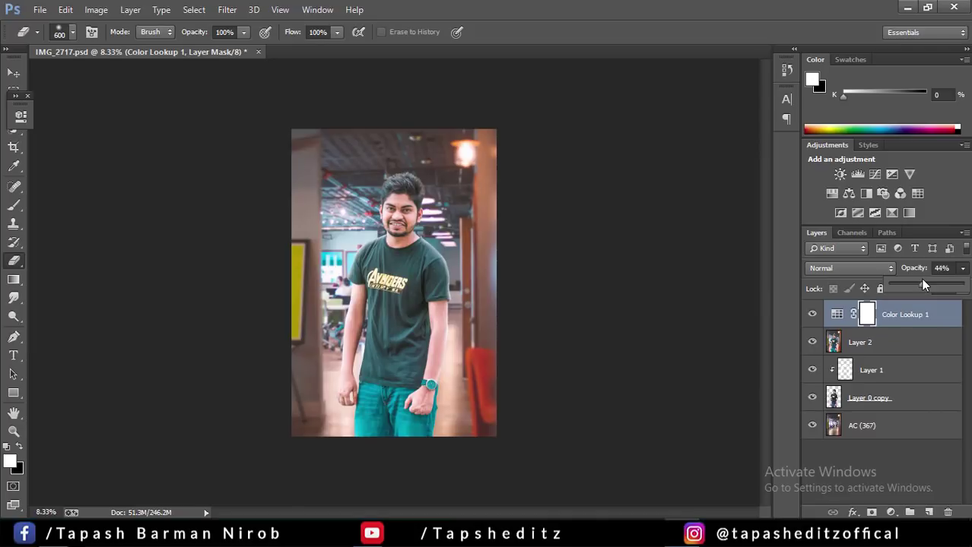
drag(926, 285, 910, 283)
Step: Add Selective Color above Layer 2: Reds black +6; Blacks cyan +9, yellow +7, black -12
click(898, 343)
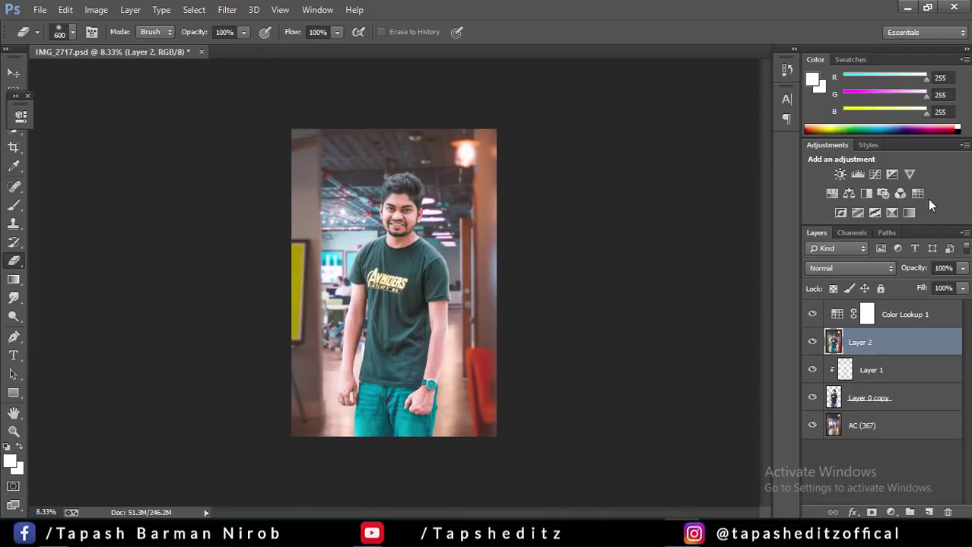
click(891, 214)
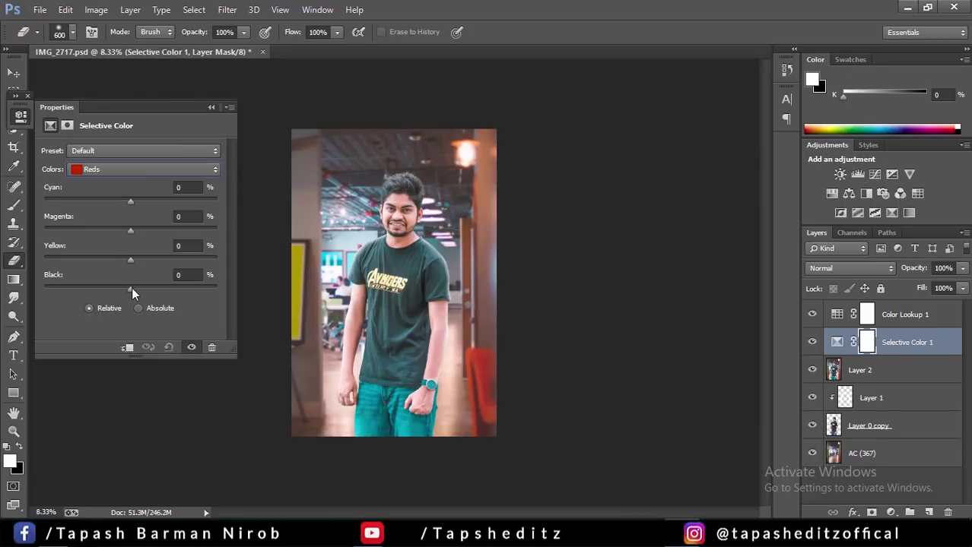
mouse_move(132, 287)
mouse_down()
mouse_move(117, 284)
mouse_move(142, 289)
mouse_move(121, 227)
mouse_move(141, 227)
mouse_move(124, 200)
mouse_move(139, 199)
mouse_up()
click(130, 169)
click(127, 275)
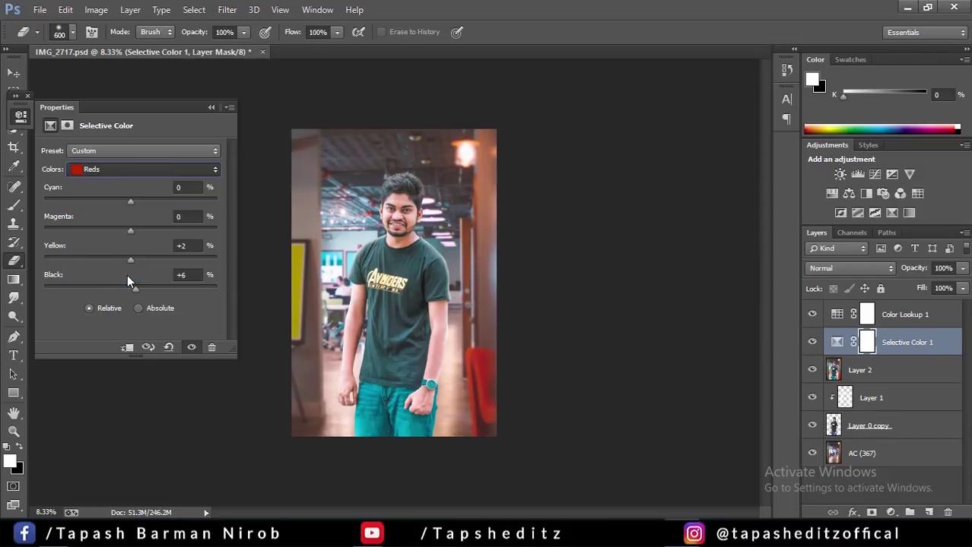
drag(133, 287, 119, 276)
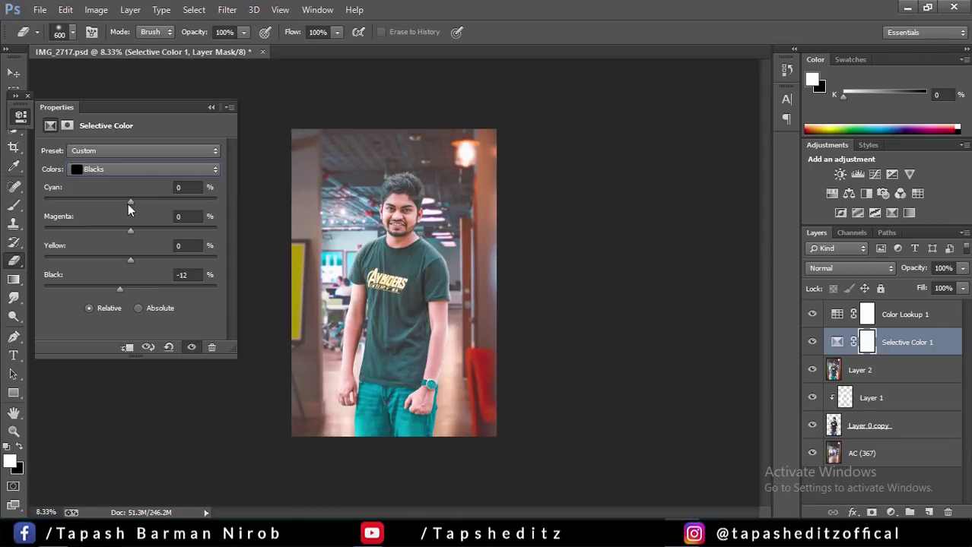
mouse_move(131, 259)
mouse_down()
mouse_move(118, 254)
mouse_move(137, 258)
mouse_up()
mouse_move(130, 202)
mouse_down()
mouse_move(117, 201)
mouse_move(138, 202)
mouse_up()
Step: Compare the Selective Color effect on and off, then add an empty layer above Layer 2
click(211, 108)
click(811, 342)
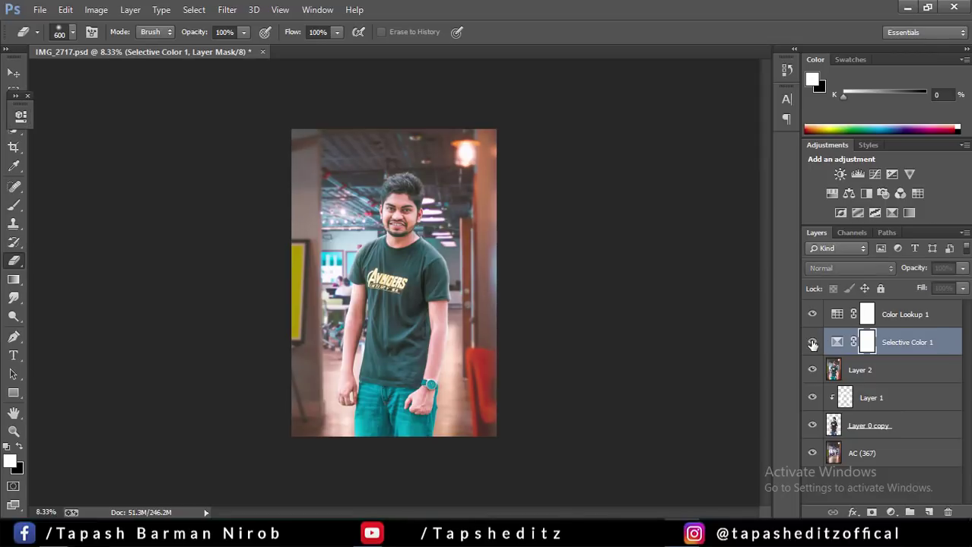
click(812, 343)
click(881, 370)
key(ctrl+shift+alt+n)
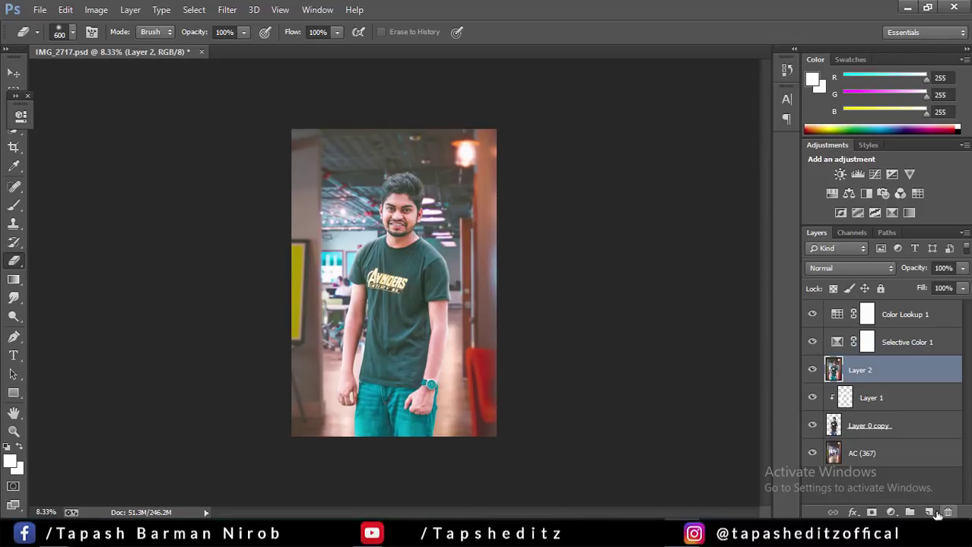
Step: Try the quick selection and lasso tools, then reselect Layer 2 and zoom to 16.67%
click(65, 9)
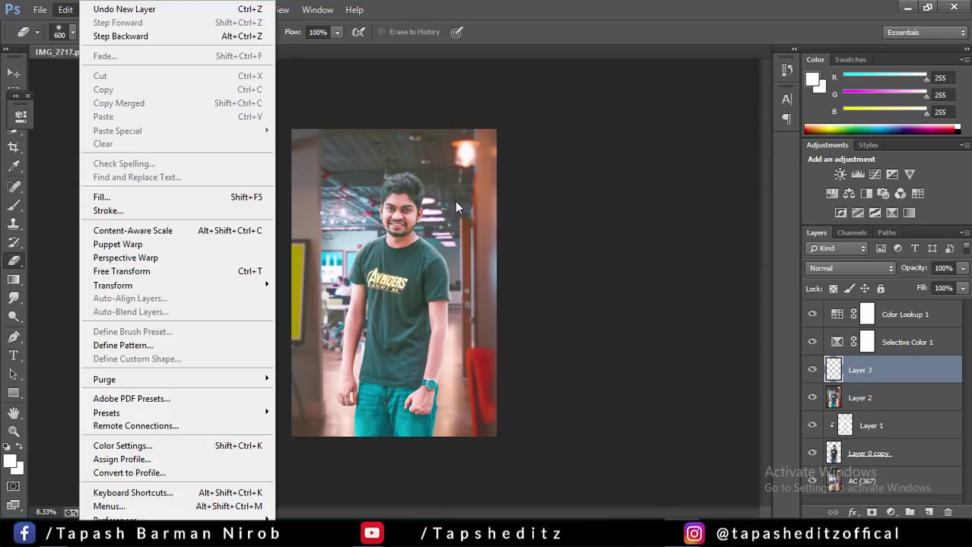
right_click(454, 202)
click(14, 167)
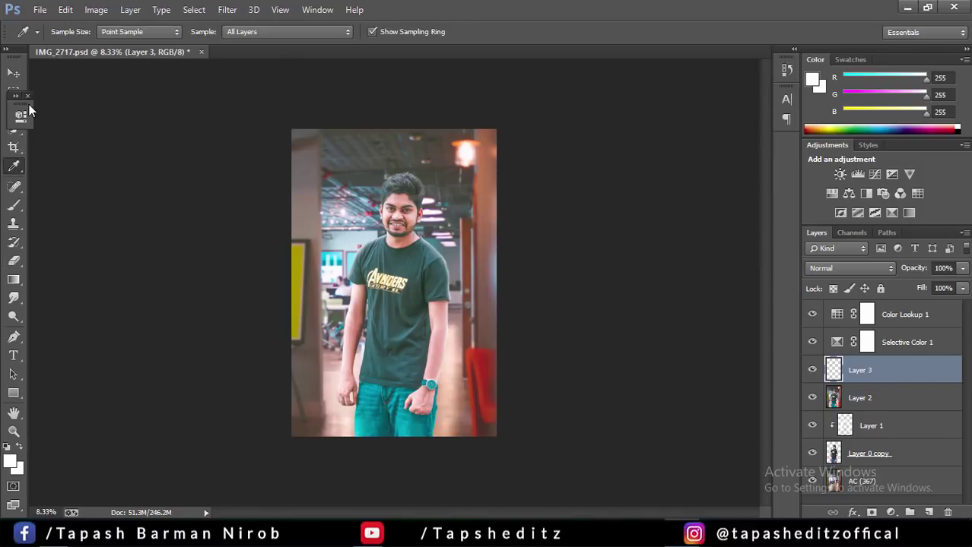
click(14, 129)
right_click(377, 252)
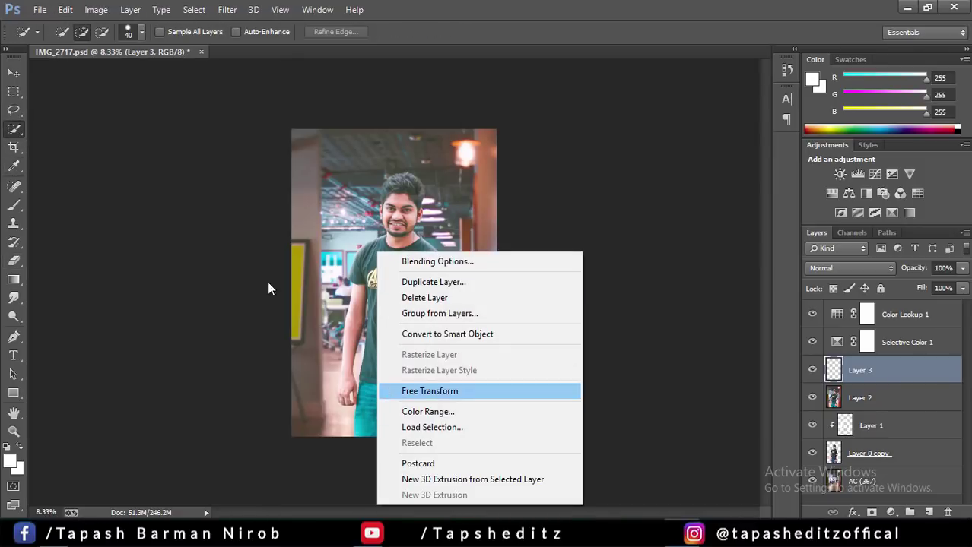
click(15, 114)
click(13, 113)
right_click(337, 197)
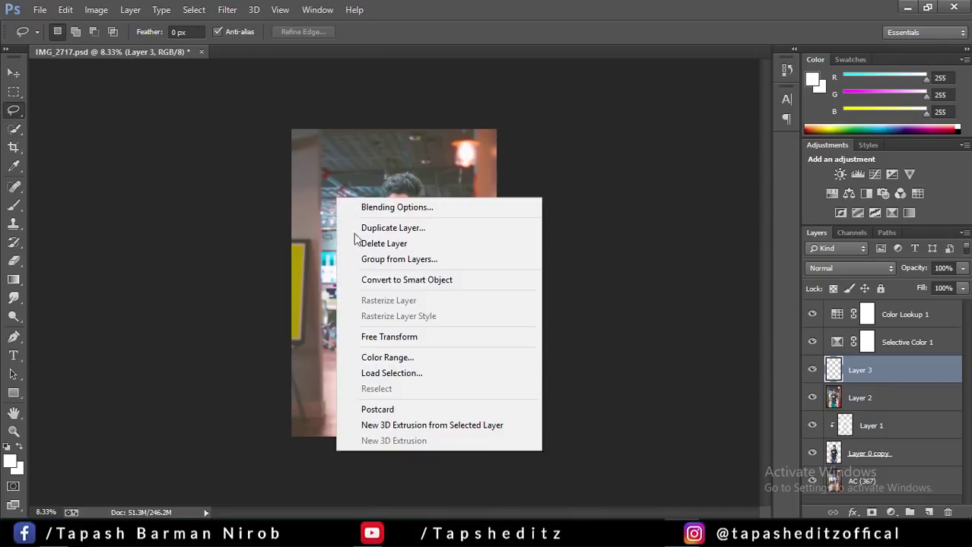
click(398, 169)
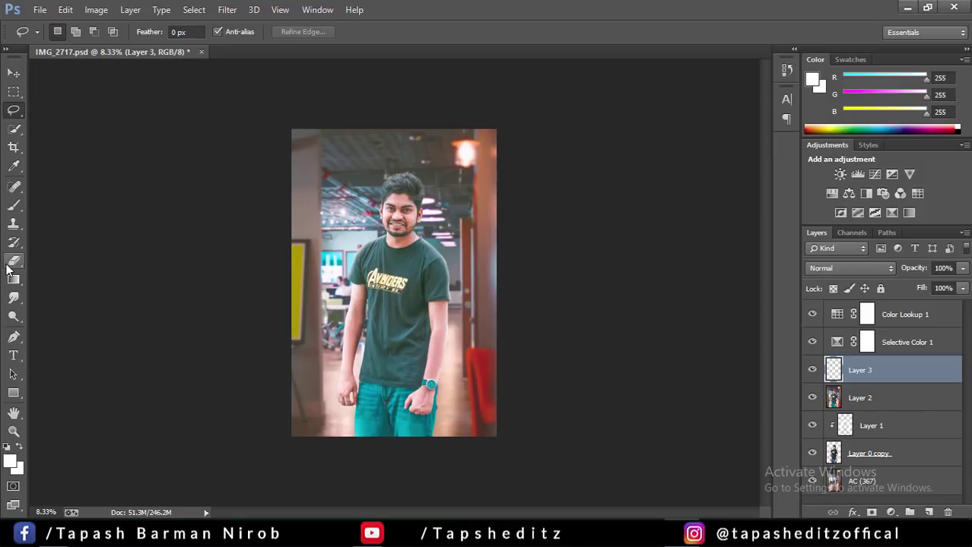
click(865, 399)
key(ctrl+plus)
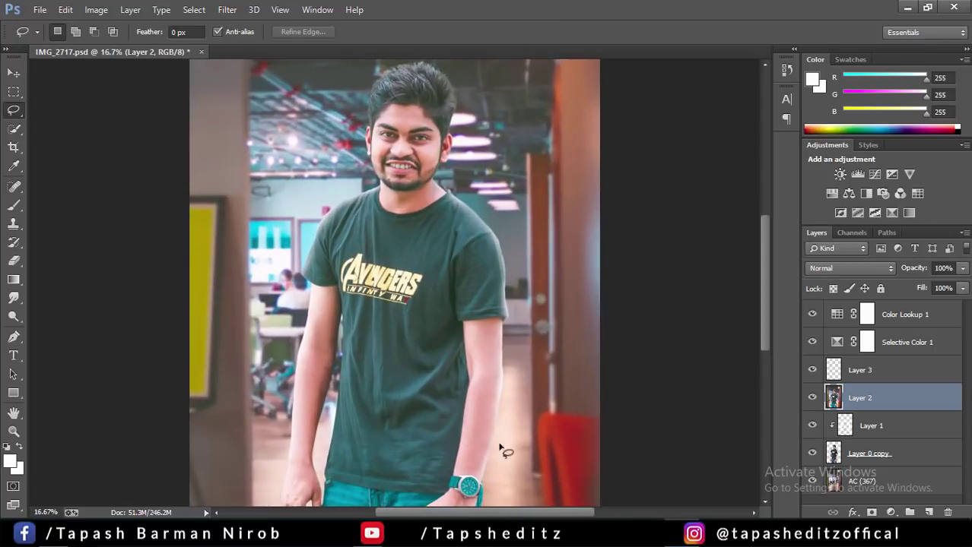
Step: Dodge midtones at 38% over the shirt and under the eyes, then along both arms at 175 px
click(15, 316)
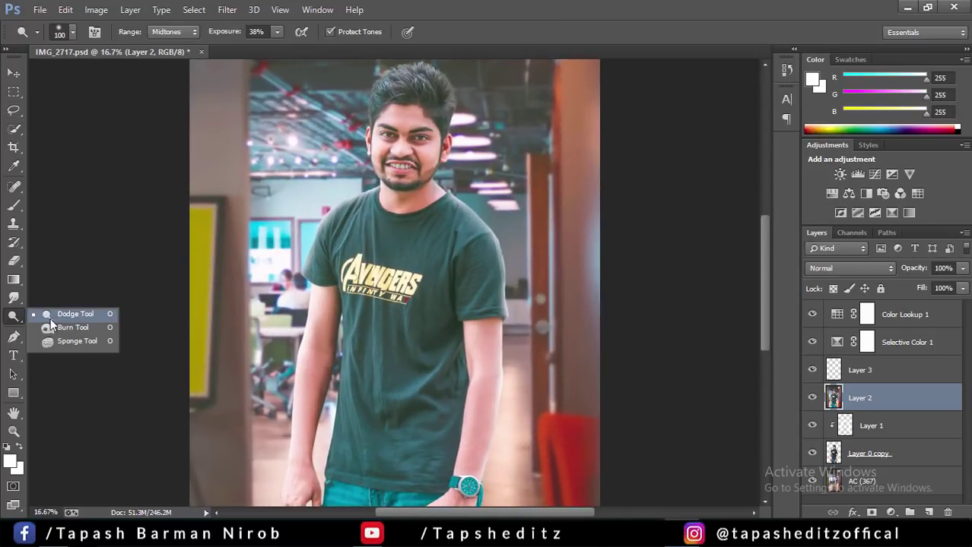
click(50, 316)
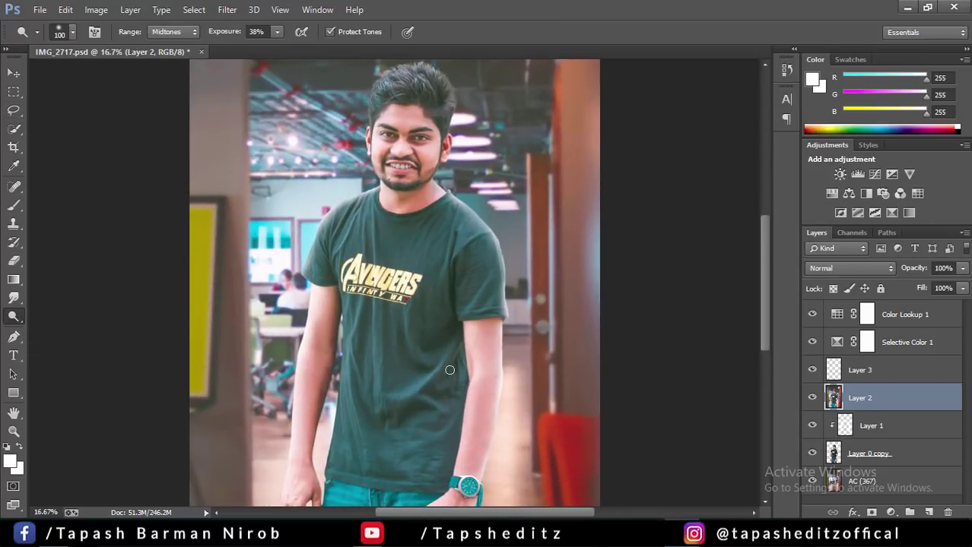
drag(424, 402, 390, 403)
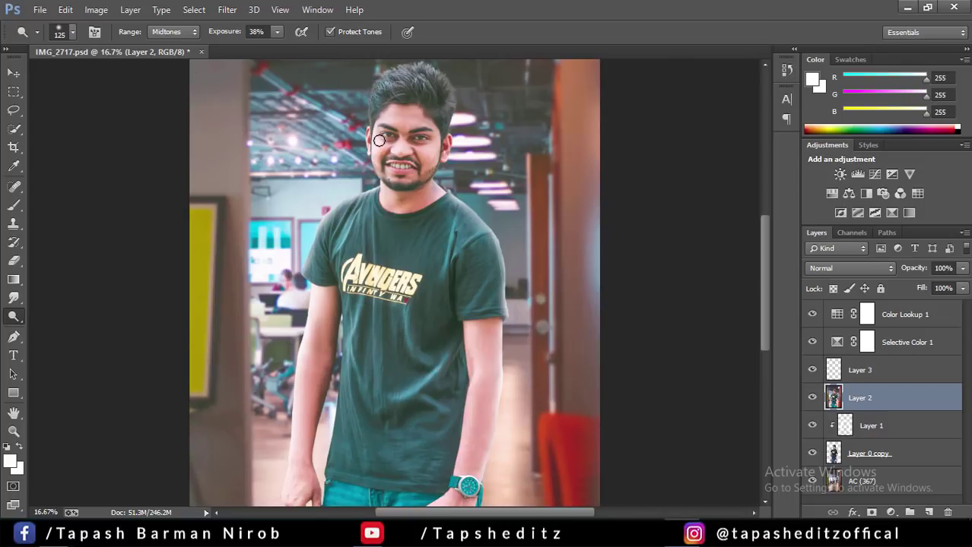
drag(378, 140, 430, 156)
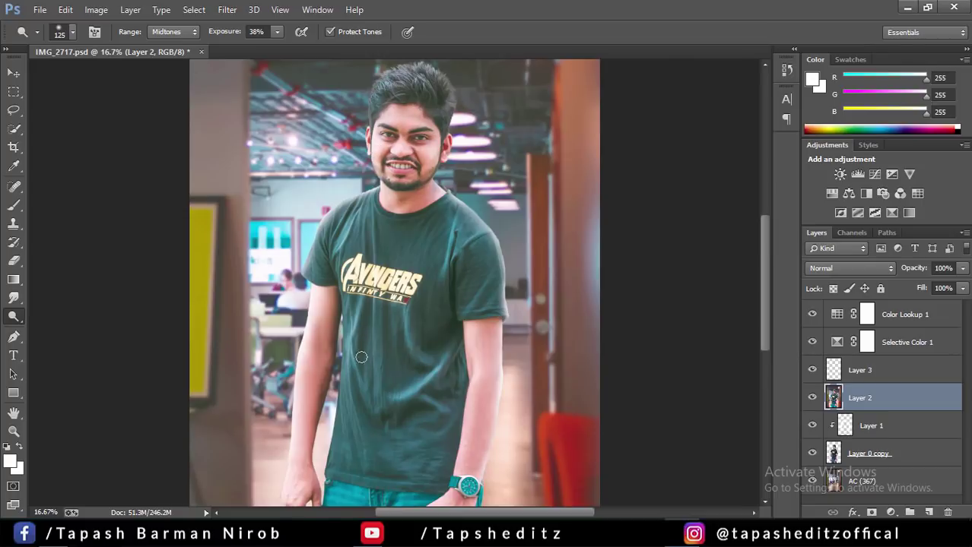
key(bracketright)
key(bracketright)
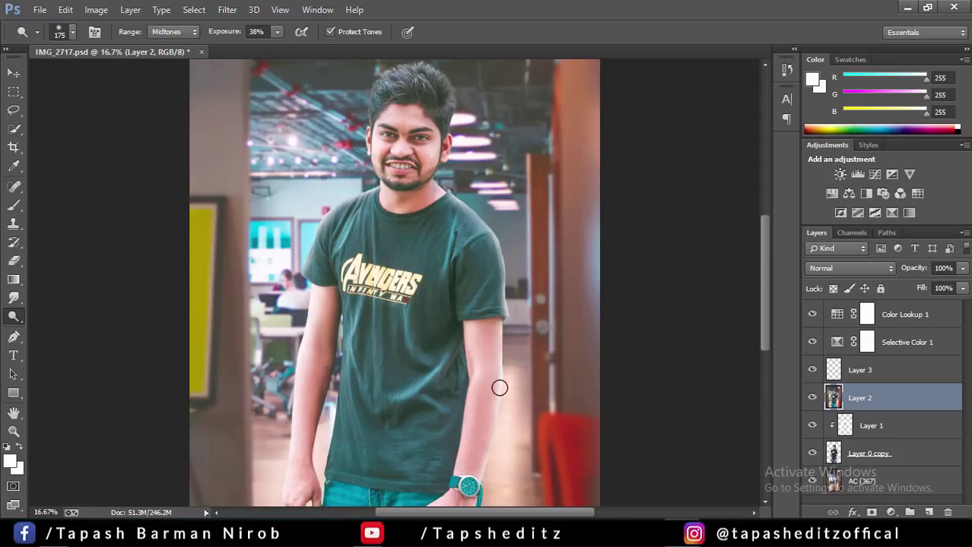
drag(499, 389, 499, 442)
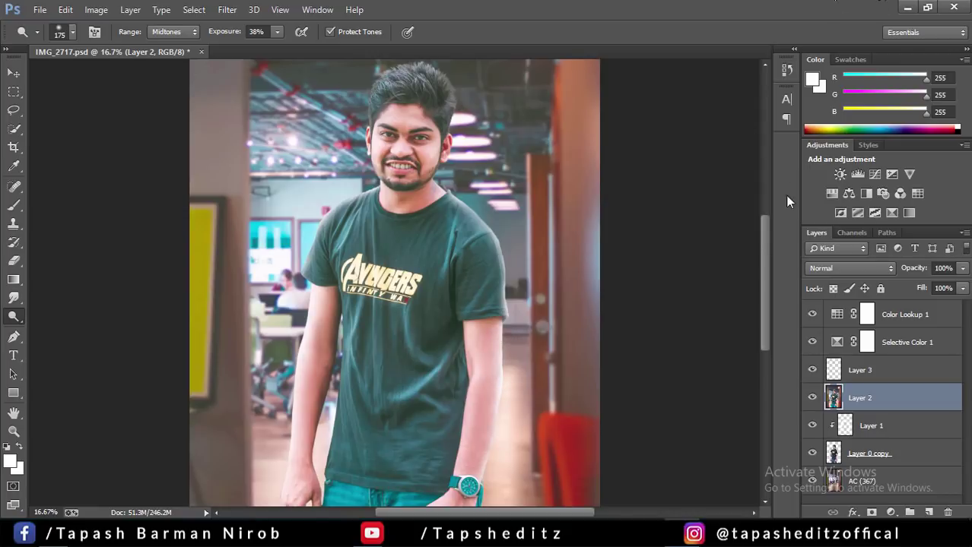
scroll(769, 254, down, 3)
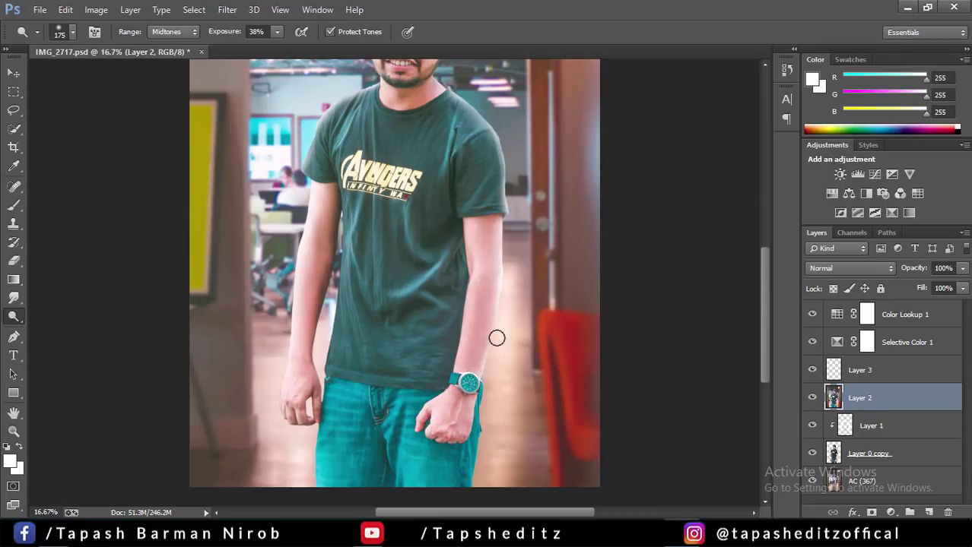
mouse_move(304, 184)
mouse_down()
mouse_move(297, 307)
mouse_move(282, 362)
mouse_up()
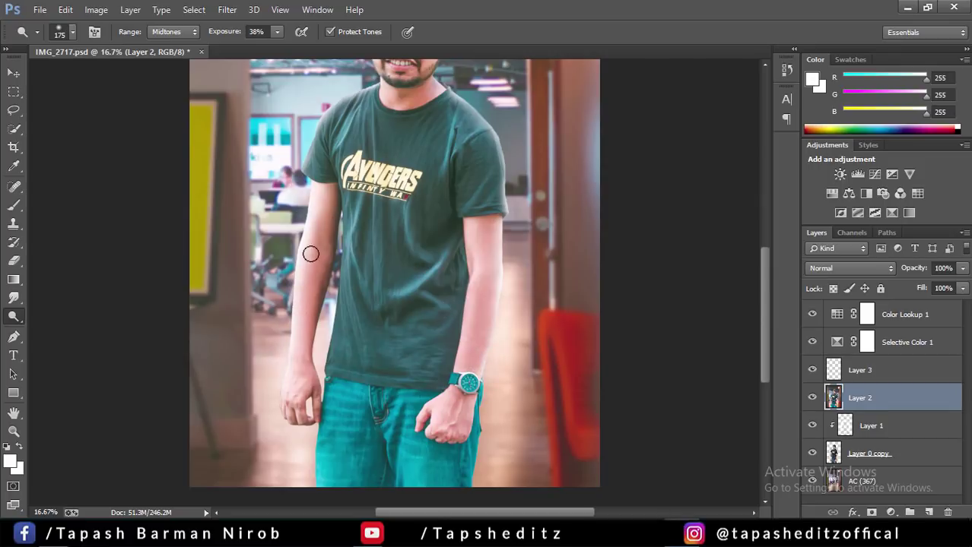
Step: Burn at 9% exposure with a 150 px brush over the right arm edge and the hair
right_click(13, 316)
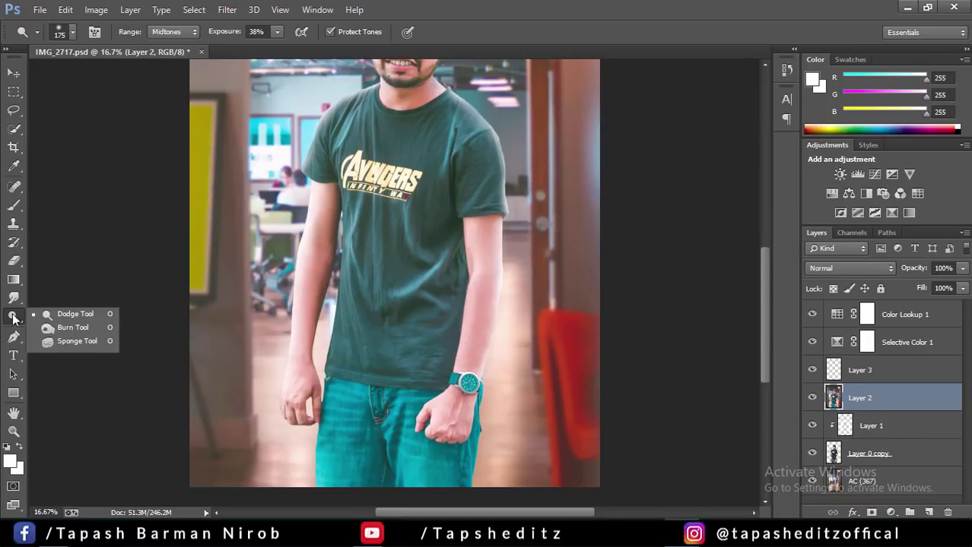
click(44, 333)
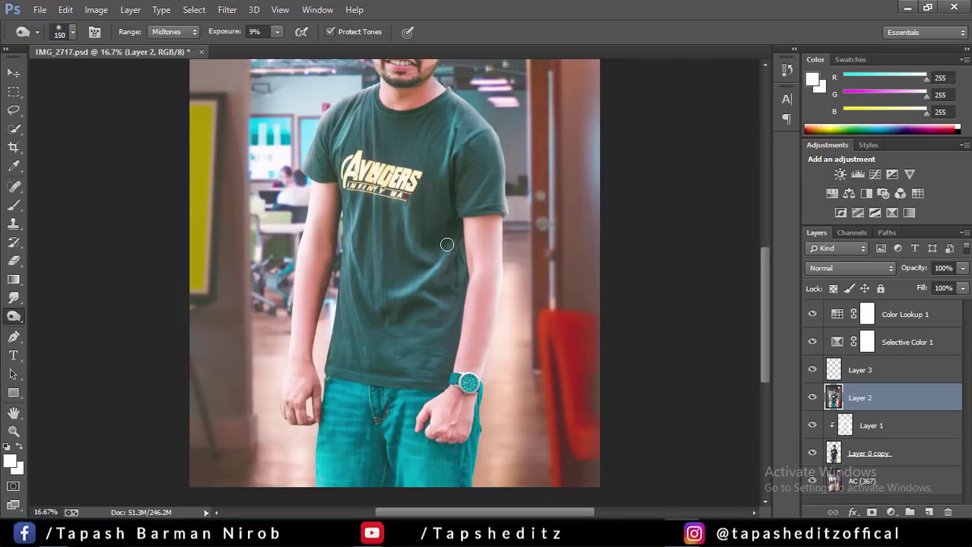
drag(446, 243, 462, 242)
drag(764, 270, 764, 225)
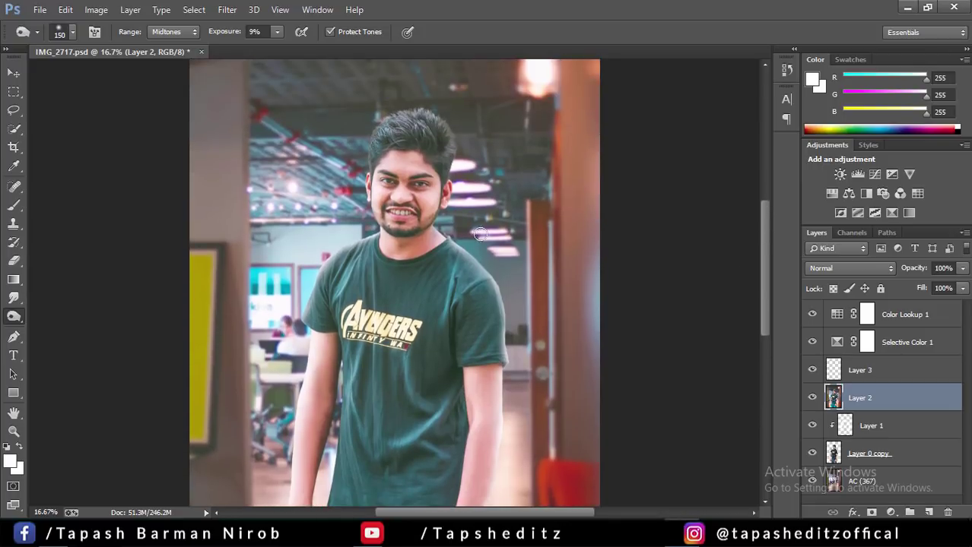
mouse_move(421, 141)
mouse_down()
mouse_move(427, 225)
mouse_move(375, 217)
mouse_move(354, 199)
mouse_move(389, 182)
mouse_up()
Step: Zoom to 33% and dodge the teeth and the left eye with a smaller brush
key(shift+o)
key(ctrl+plus)
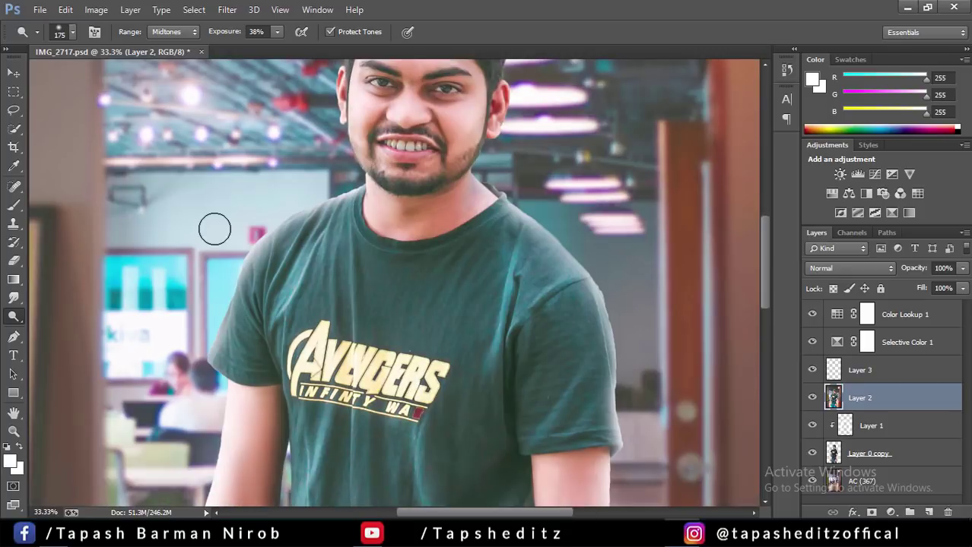
scroll(767, 227, up, 3)
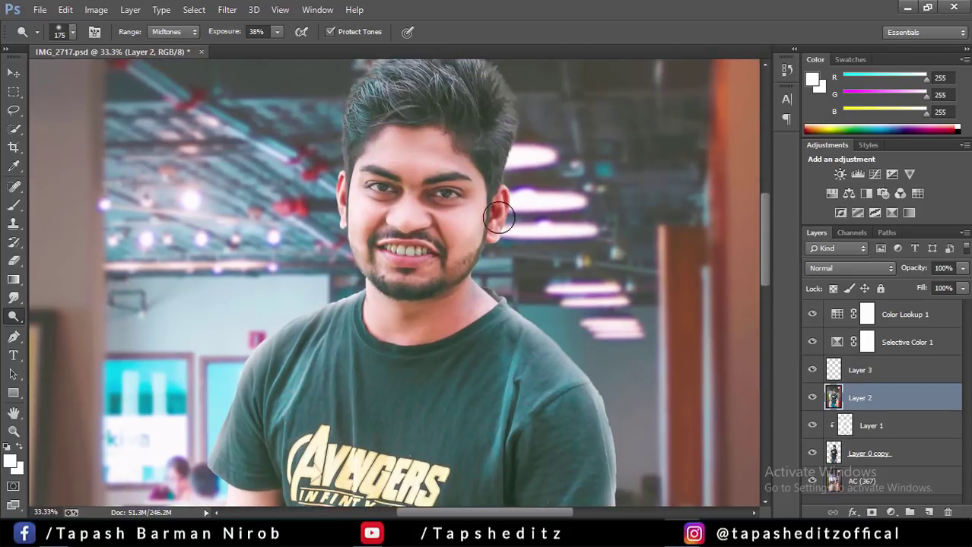
key(bracketleft)
key(bracketleft)
key(bracketleft)
key(bracketleft)
key(bracketleft)
key(bracketleft)
key(bracketleft)
drag(396, 251, 421, 251)
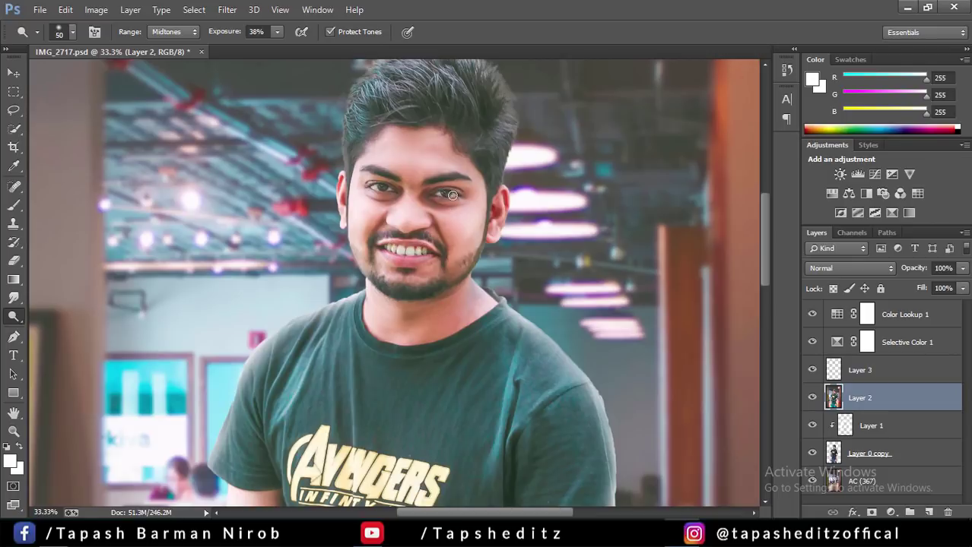
drag(382, 187, 374, 187)
Step: Burn around the eyebrows with a 45 px brush, then zoom out to the whole photo
right_click(14, 317)
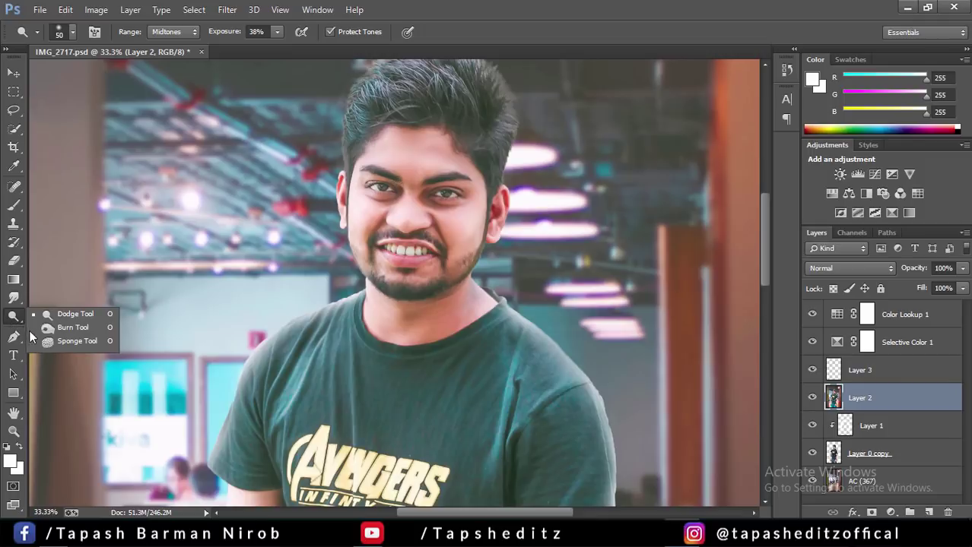
click(34, 330)
key(bracketleft)
key(bracketleft)
key(bracketleft)
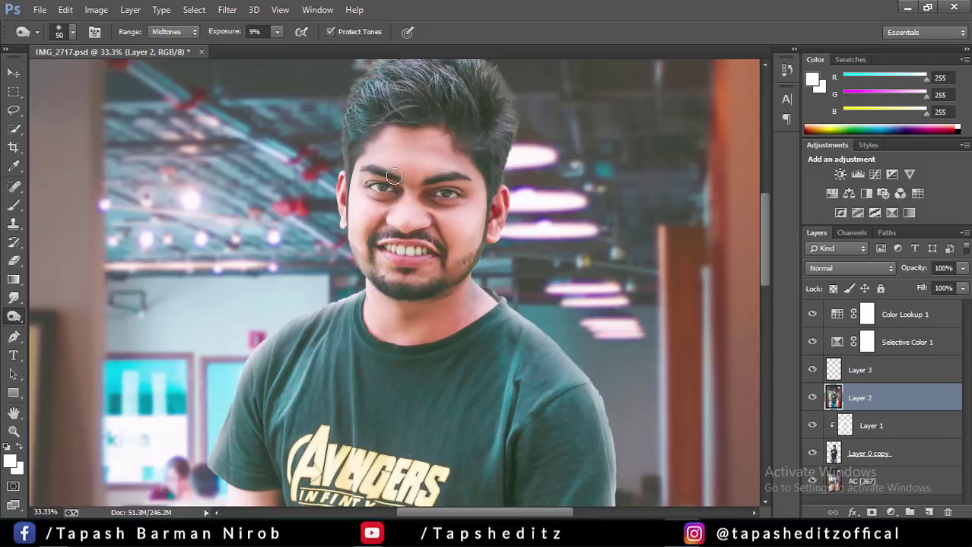
key(bracketleft)
key(ctrl+minus)
key(ctrl+minus)
key(ctrl+minus)
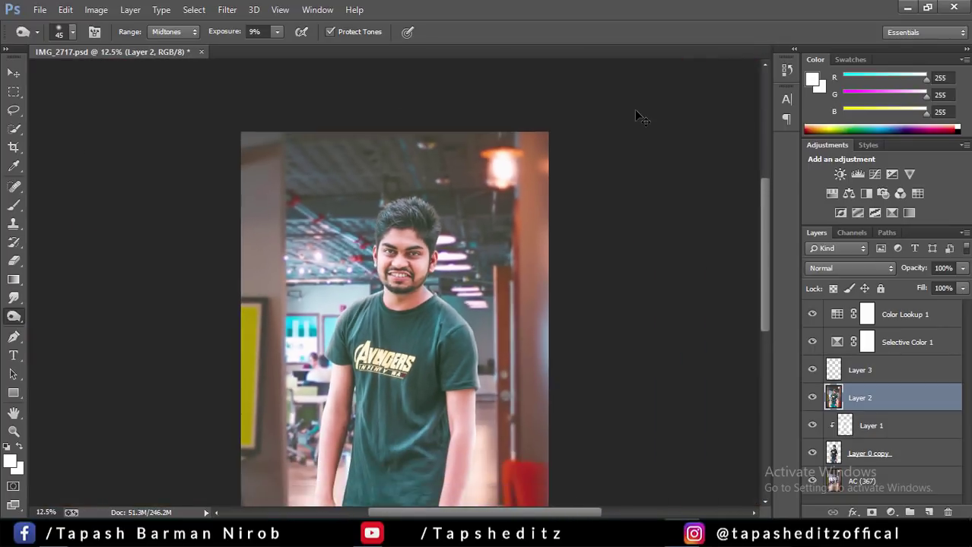
key(ctrl+minus)
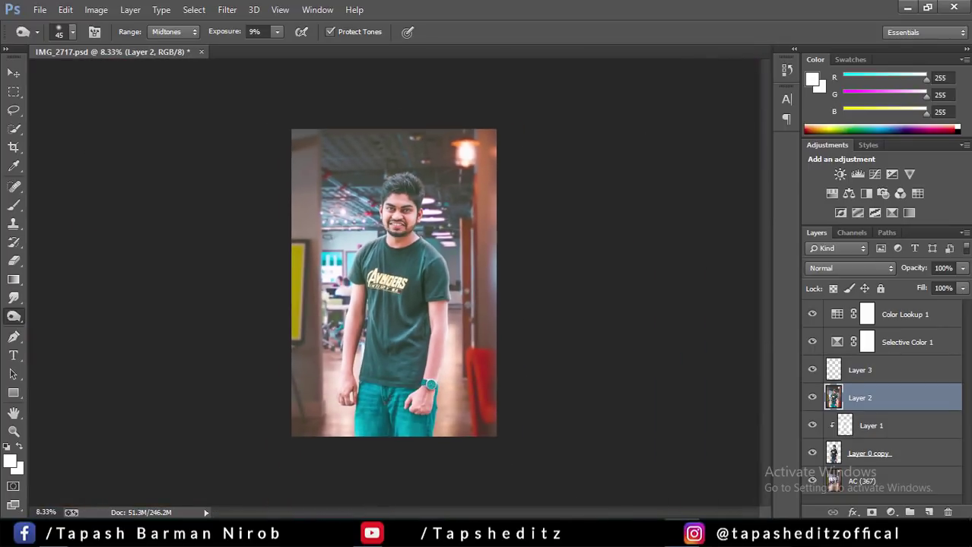
Step: Stamp all visible layers into a new Layer 4 above Color Lookup 1
click(924, 308)
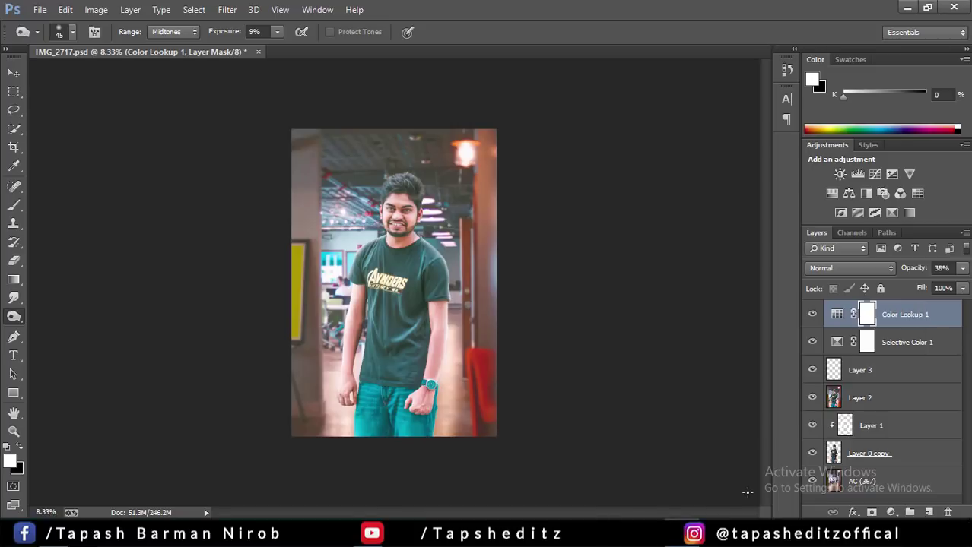
key(ctrl+shift+alt+e)
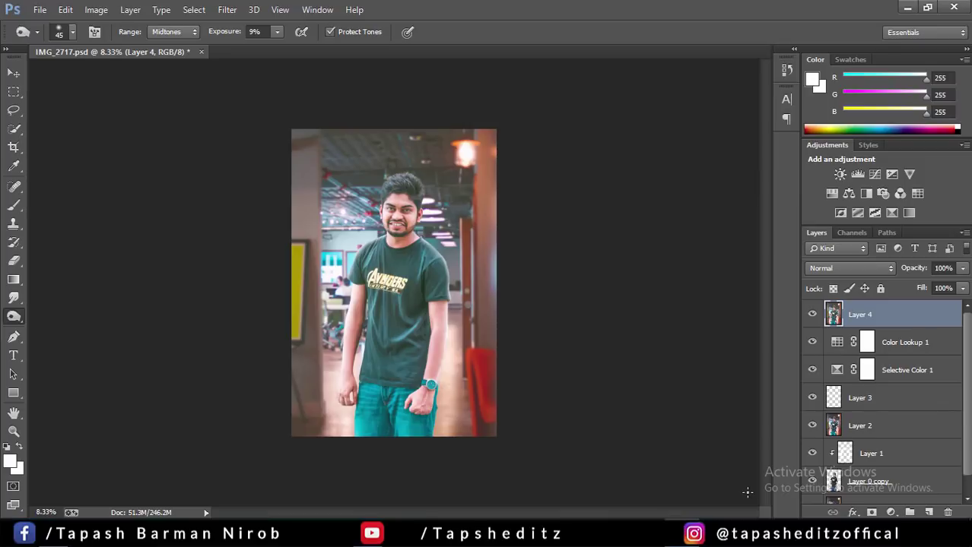